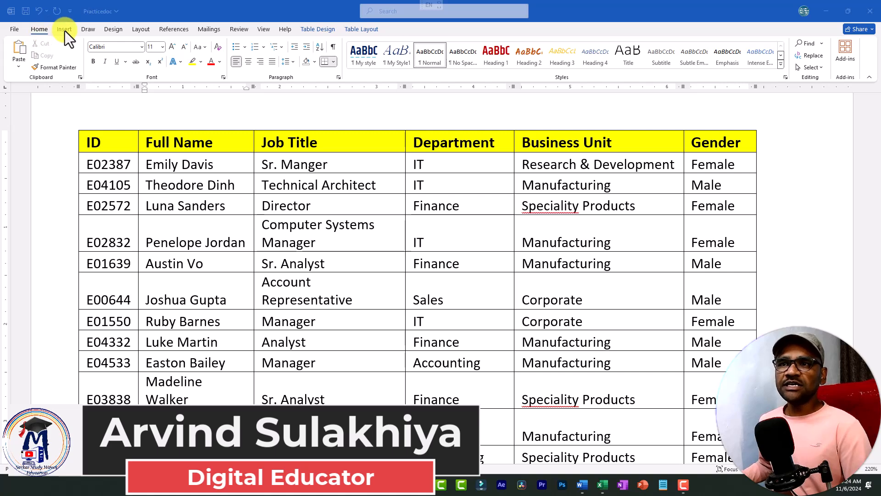
Look over the table insertion options and the header row, columns and cells of the existing employee table
click(69, 29)
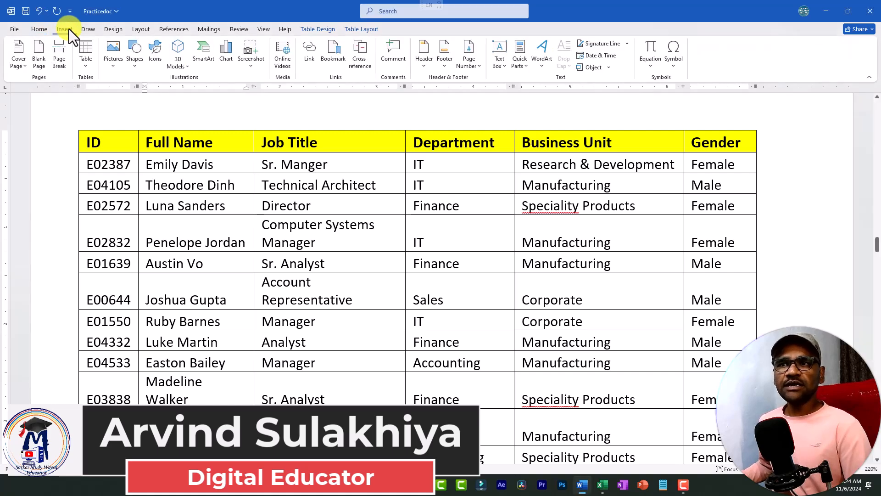
click(86, 70)
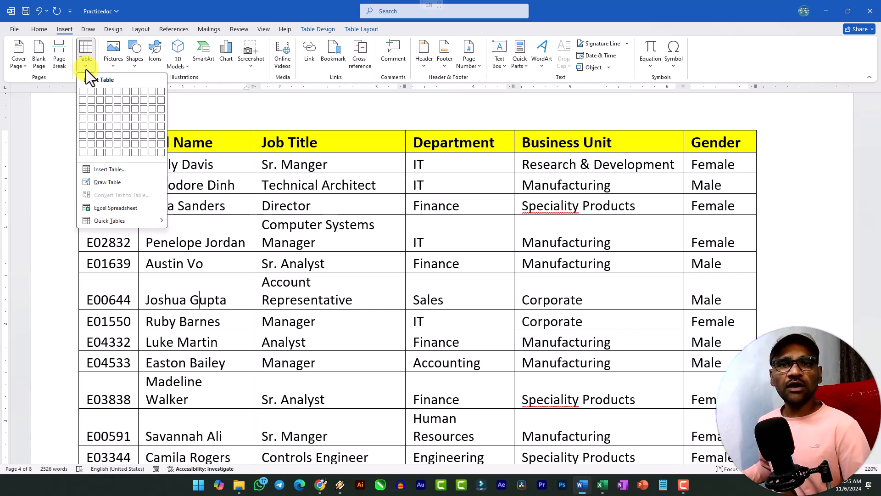
click(387, 261)
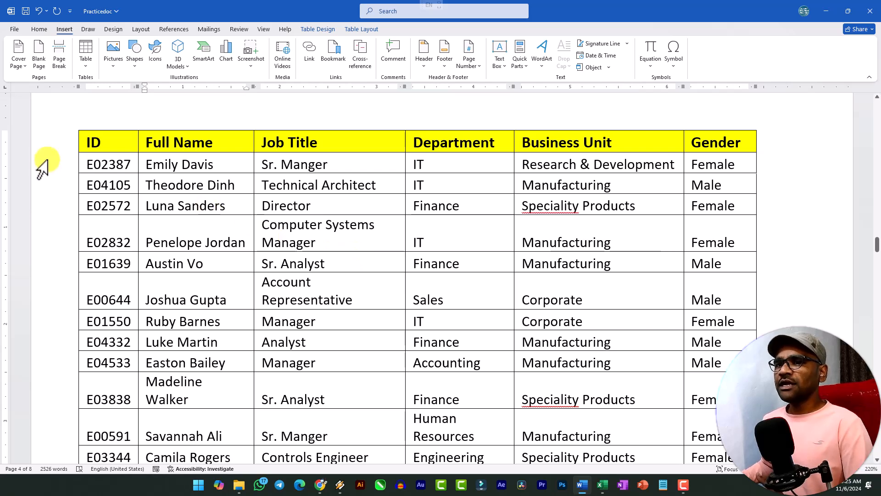
drag(87, 143, 739, 143)
drag(89, 140, 123, 276)
click(158, 197)
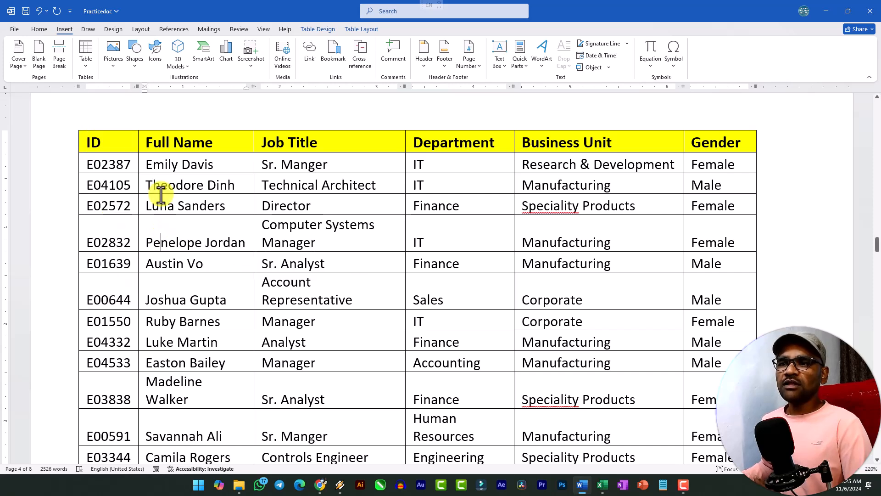
drag(153, 184, 230, 184)
click(229, 184)
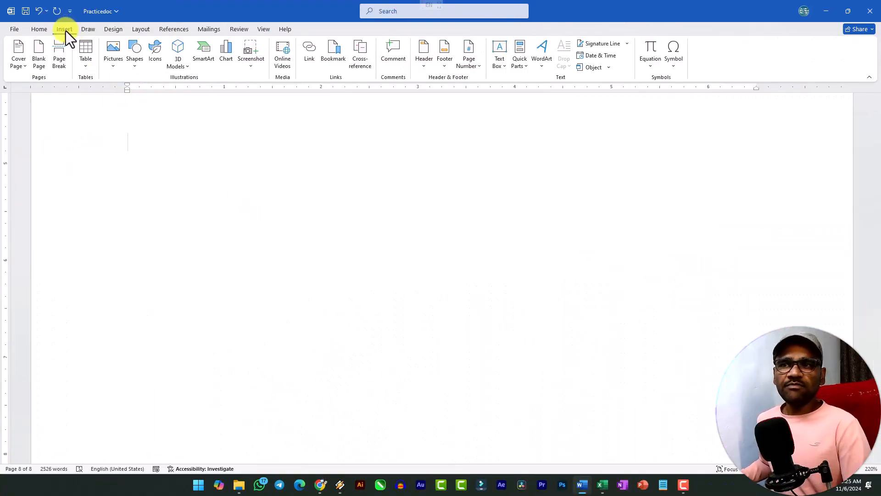
Insert a table with four columns and three rows on the blank page
click(89, 68)
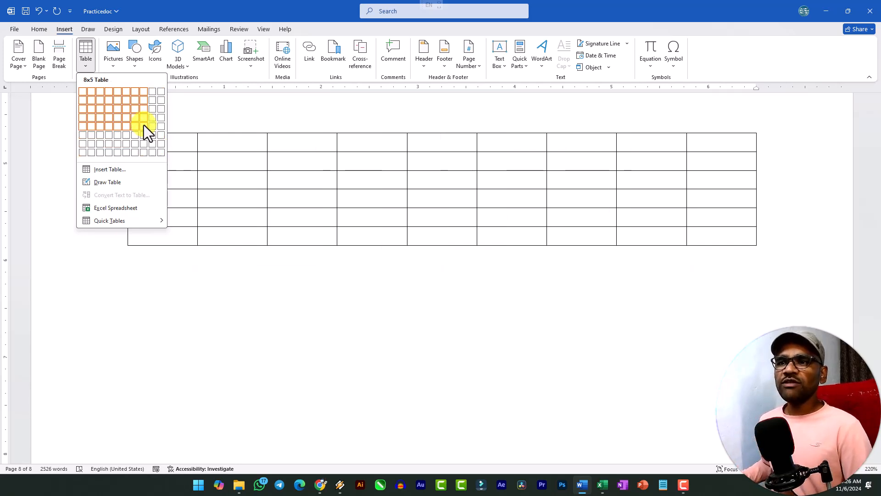
click(111, 109)
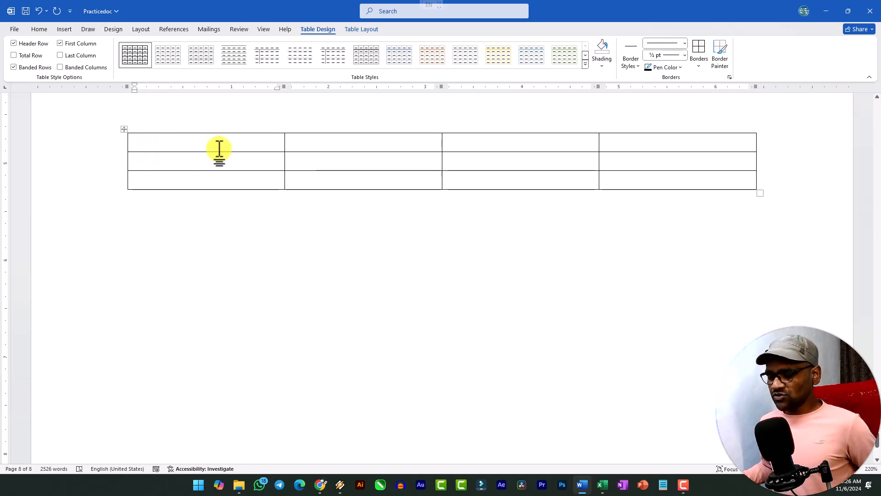
Examine the cells, top row and first column of the new empty table
click(301, 137)
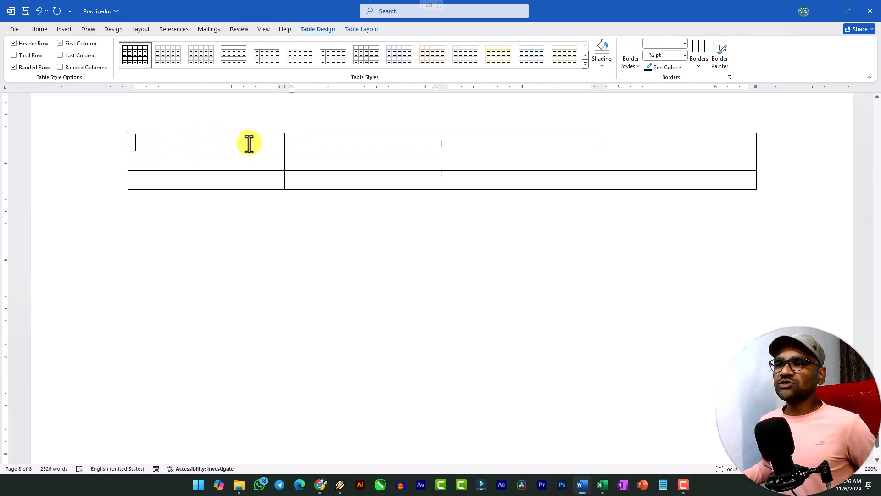
click(505, 142)
click(657, 145)
drag(130, 144, 688, 145)
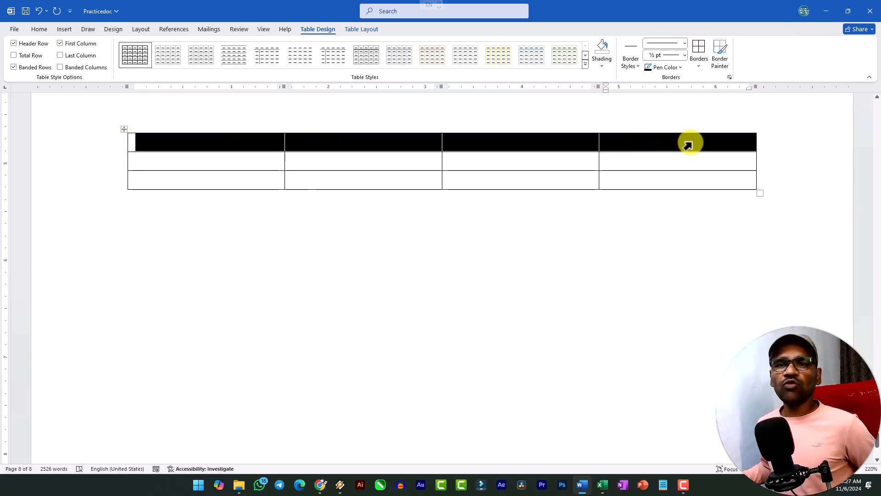
click(238, 138)
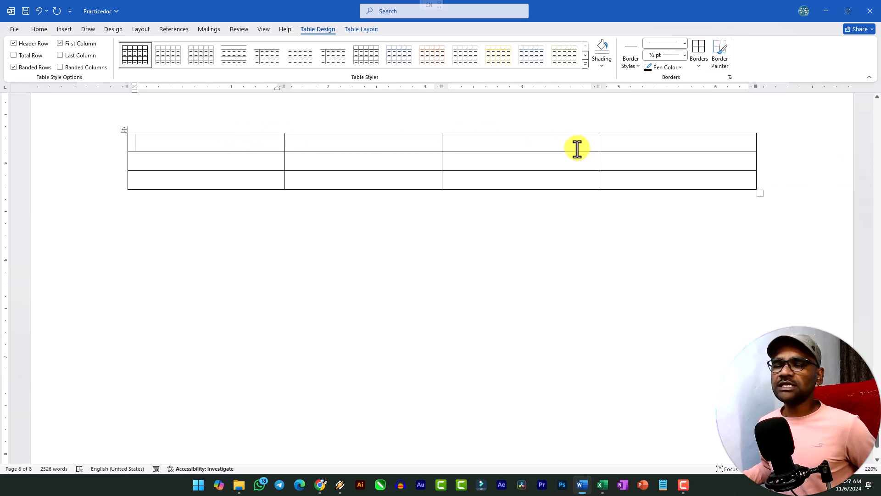
drag(211, 139, 216, 166)
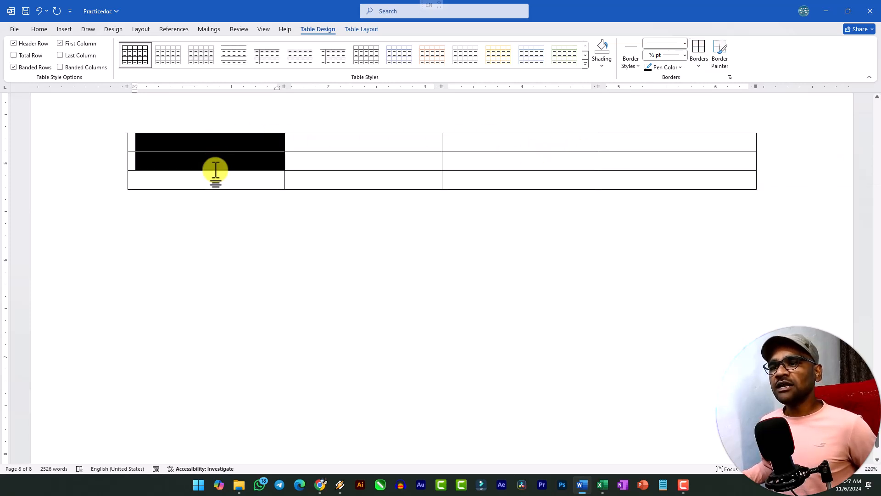
click(188, 153)
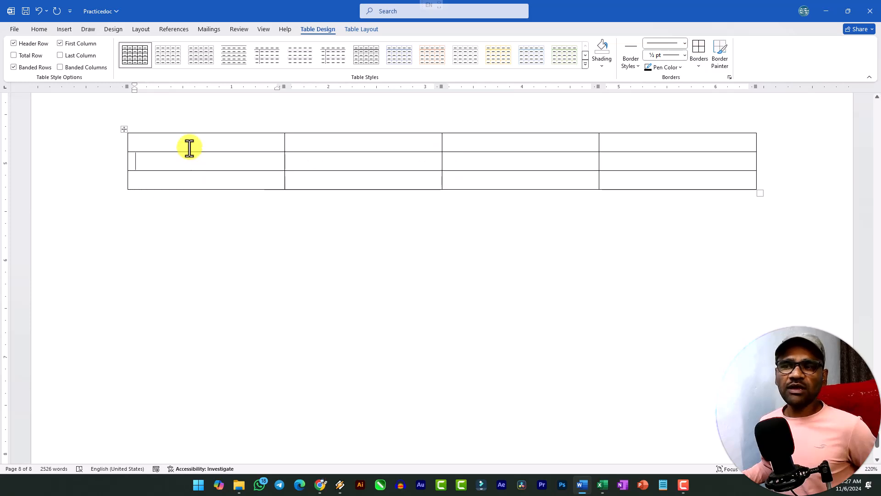
drag(193, 144, 192, 177)
click(173, 160)
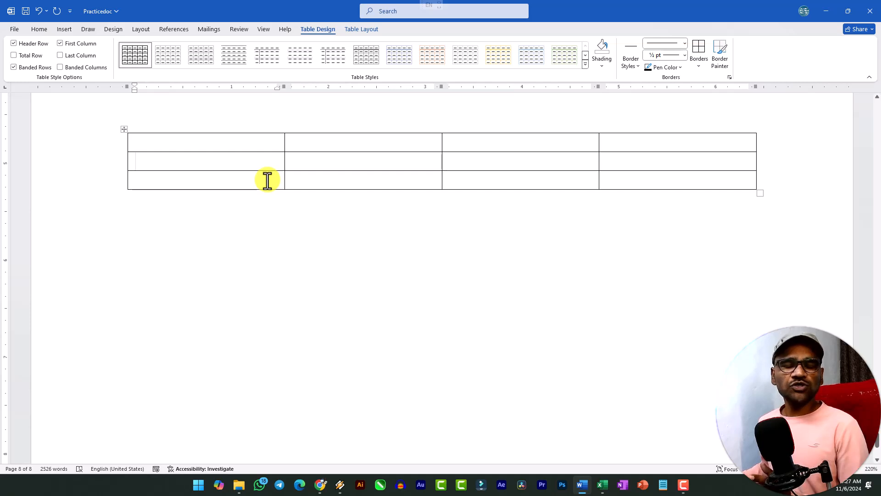
click(184, 144)
drag(163, 143, 702, 144)
drag(216, 144, 216, 185)
click(204, 152)
click(152, 160)
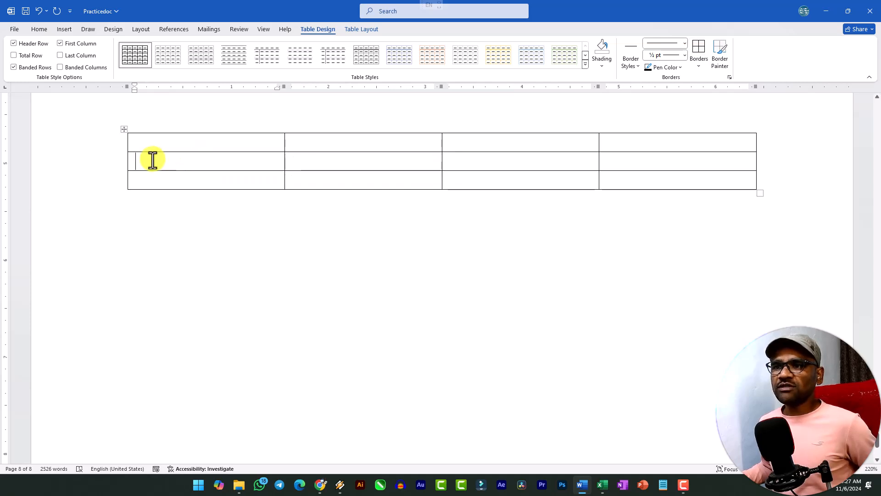
Fill the table's header row with S.no, Student Name, Address and Course
click(202, 143)
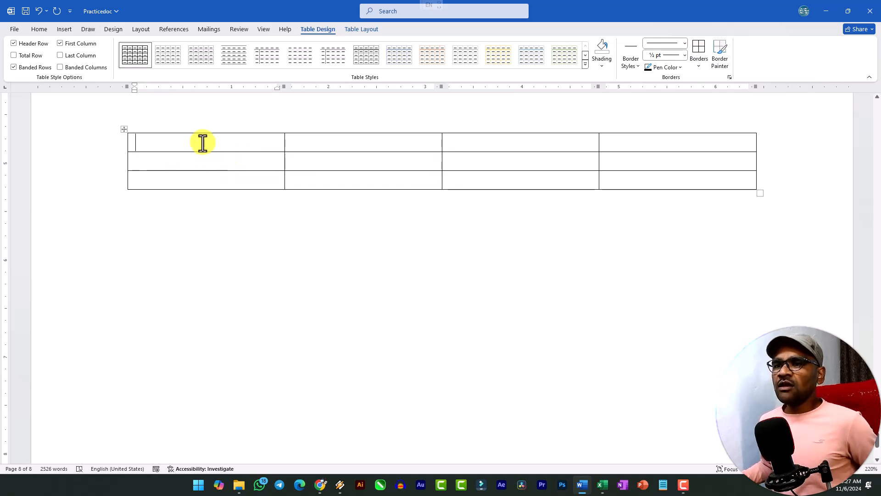
text(S.no)
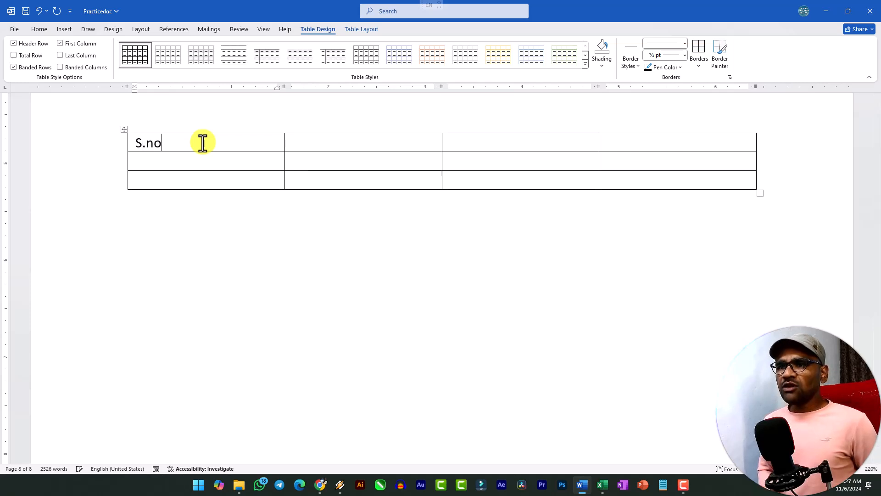
key(Tab)
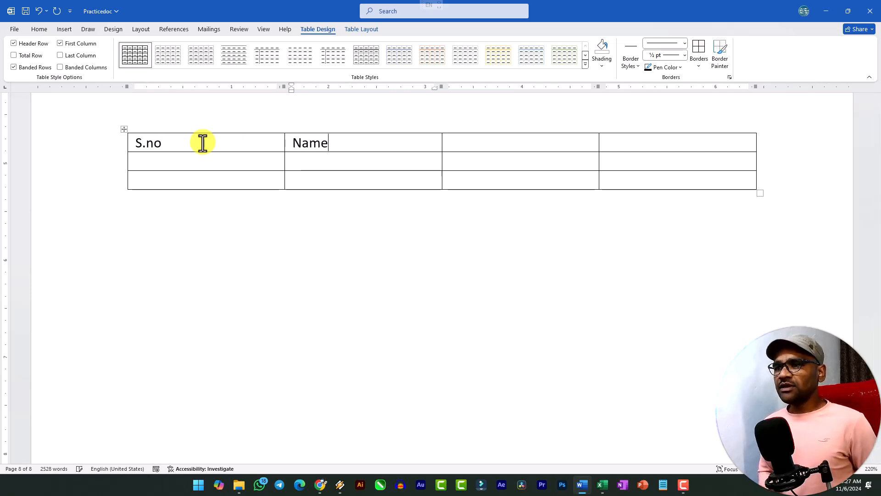
text(Name)
key(Home)
text(Student)
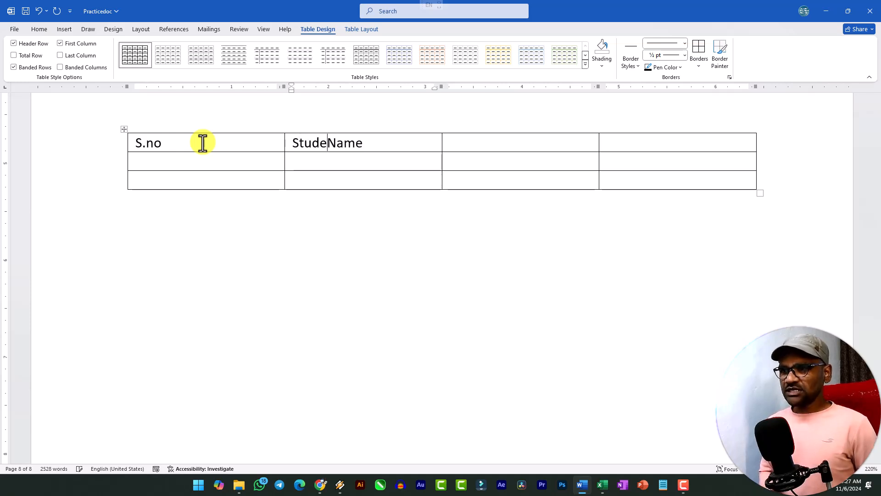
key(Tab)
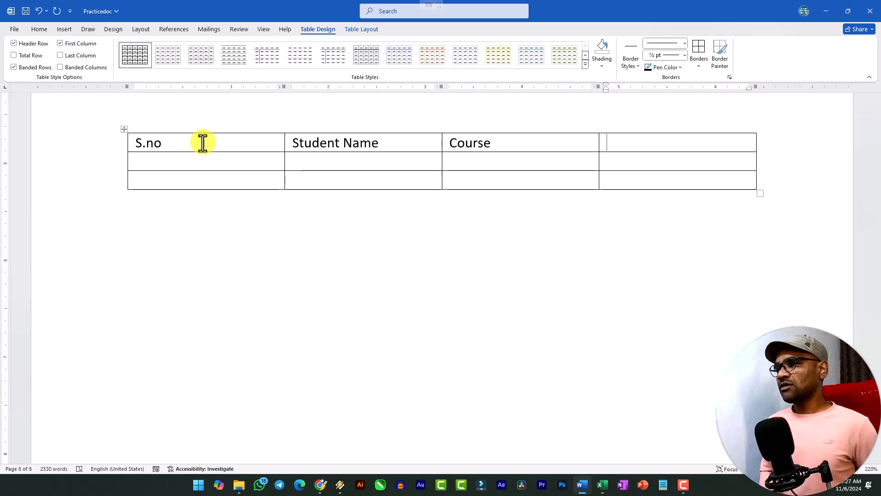
key(shift+Tab)
text(Address)
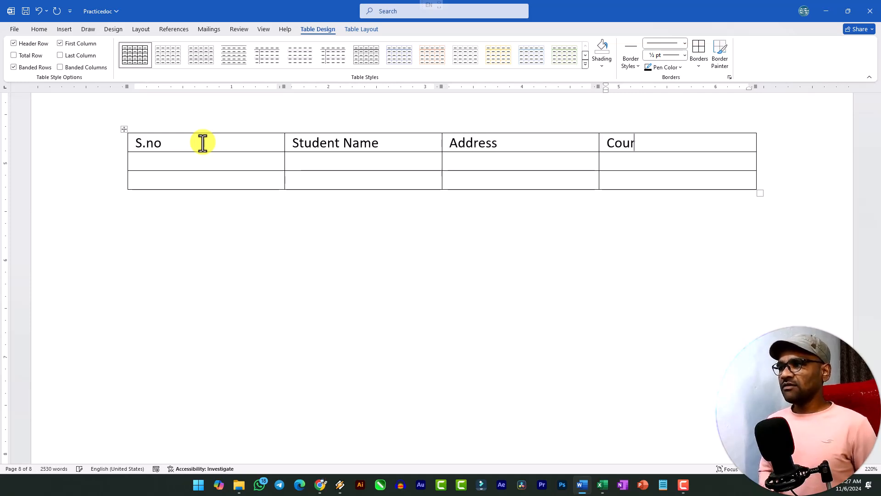
Fill the second row with serial number 1101, the student's full name, address Chhindwara and course BCA
key(Tab)
text(1101)
key(Tab)
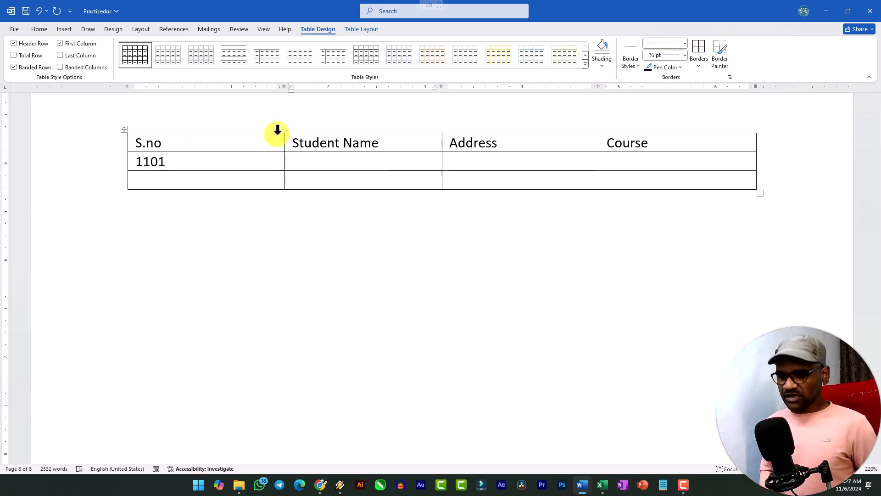
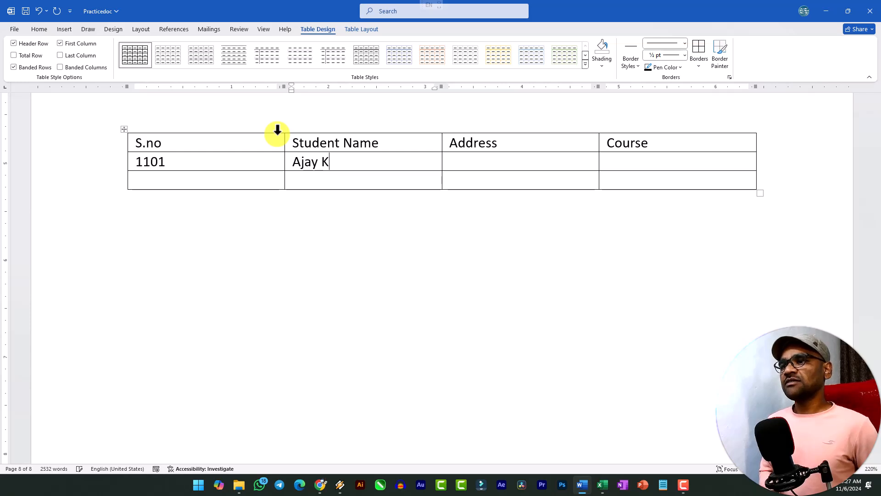
key(Tab)
text(C)
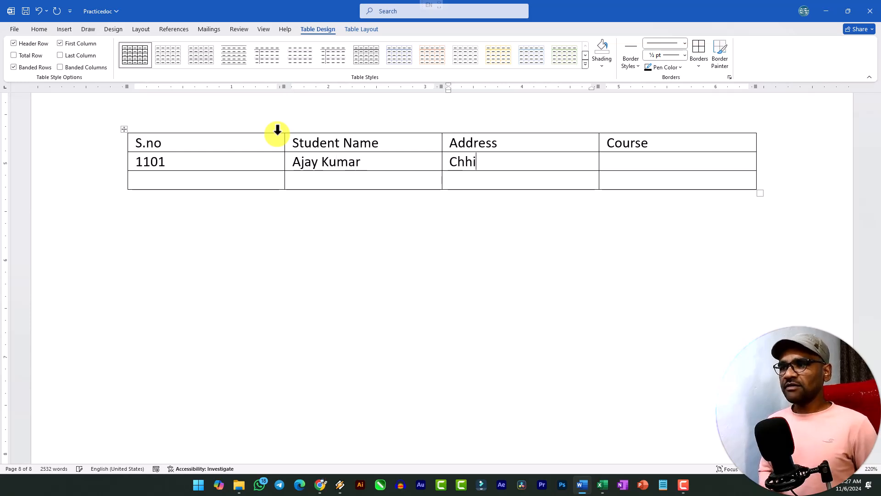
key(Tab)
text(BCA)
Fill the third row with serial number 1102, the student's full name, address Chhindwara and course BCA
key(Tab)
text(1102)
key(Tab)
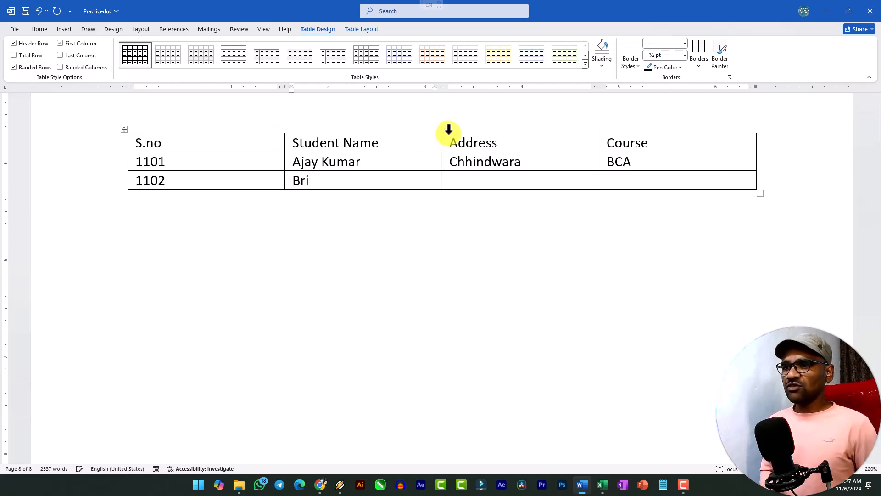
key(Tab)
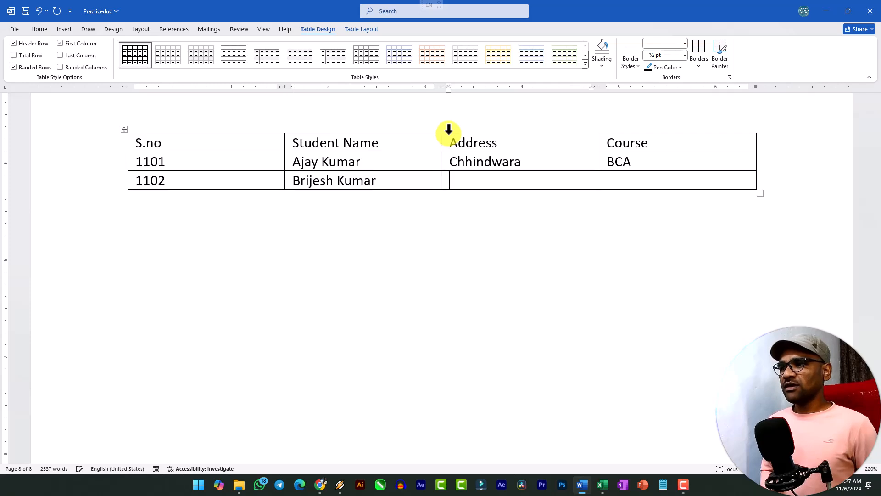
text(Chhindwara)
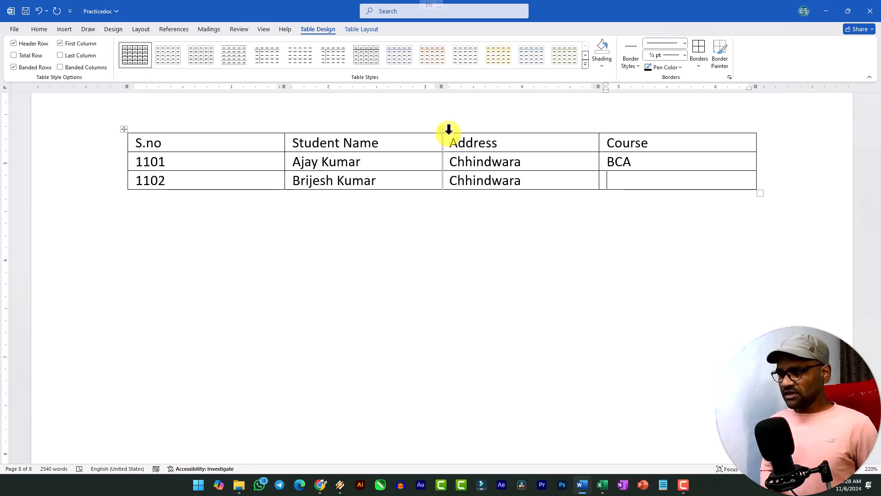
text(BCA)
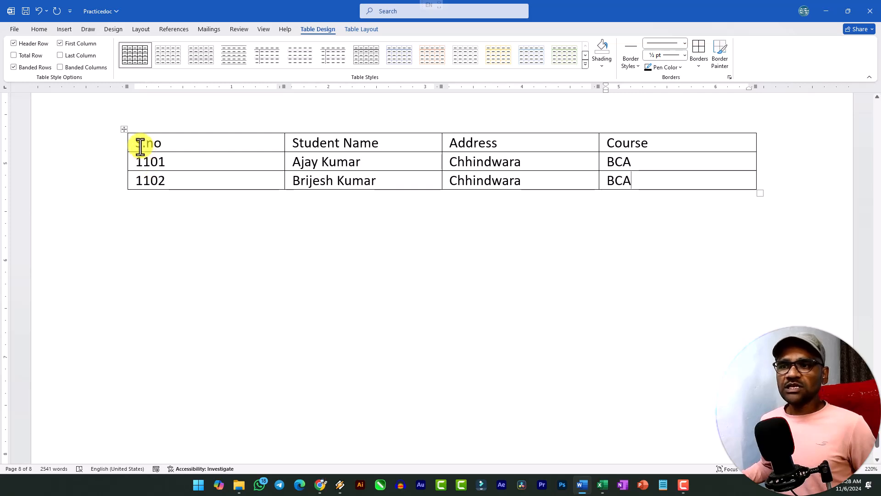
Examine the header row and the serial number entries of the two student records
drag(175, 144, 771, 145)
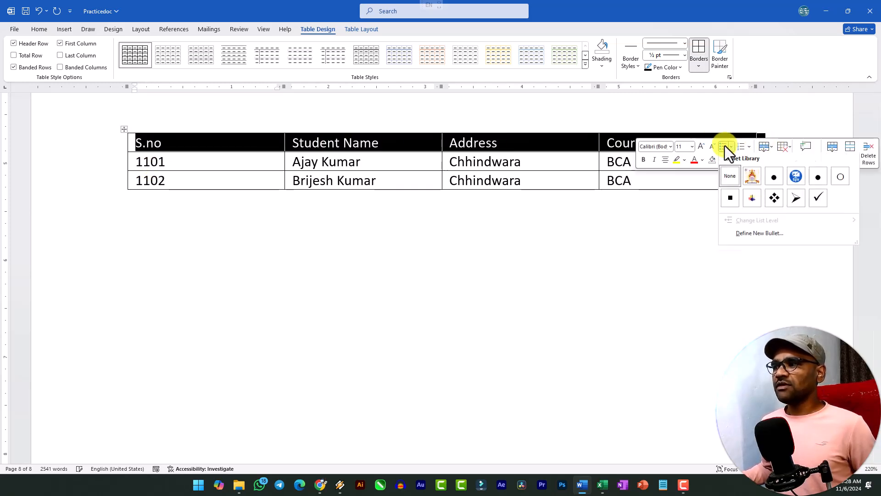
click(216, 143)
click(341, 143)
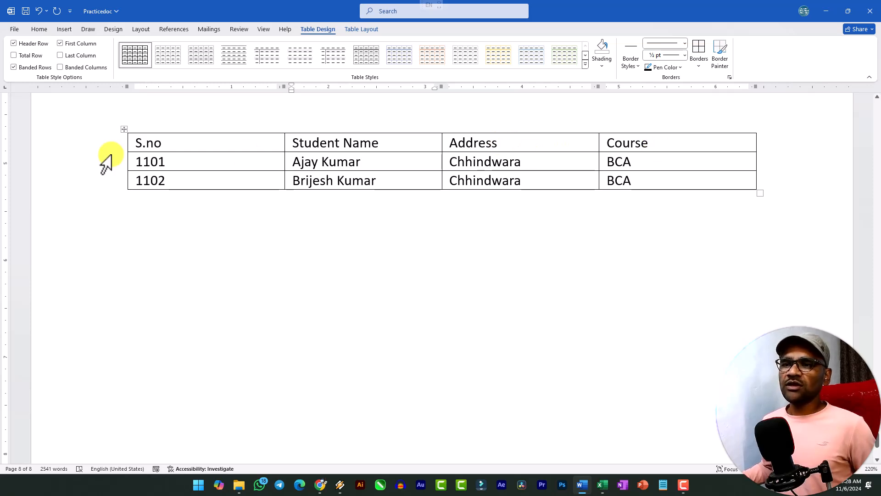
drag(136, 161, 162, 180)
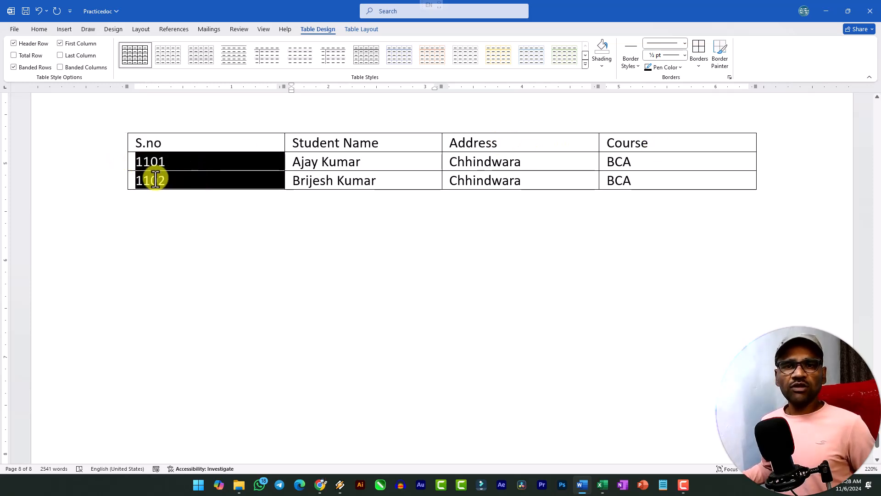
click(174, 179)
Append a row after the last record and fill it with 1103, the student's full name, Bhopal and MSC
click(680, 181)
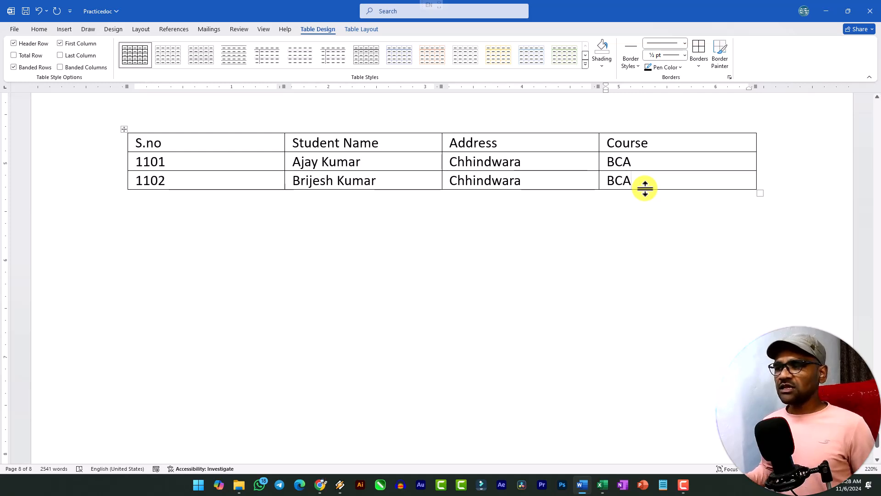
key(Tab)
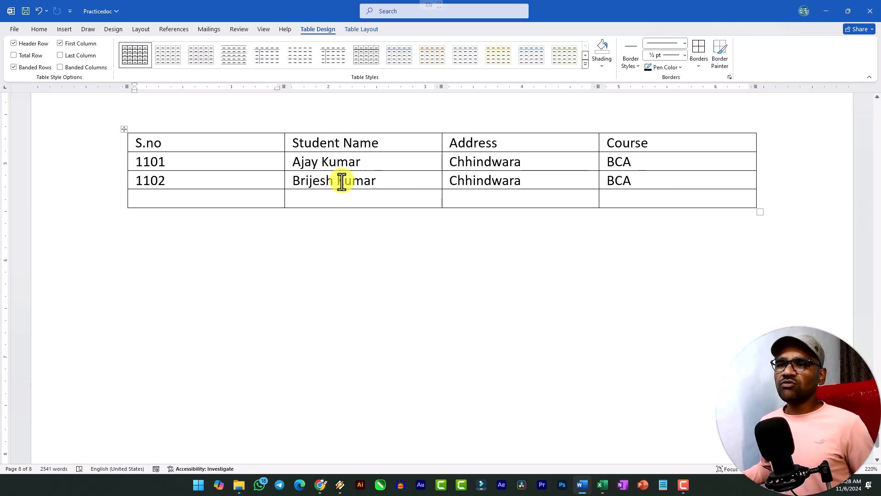
click(679, 196)
click(200, 196)
text(1103)
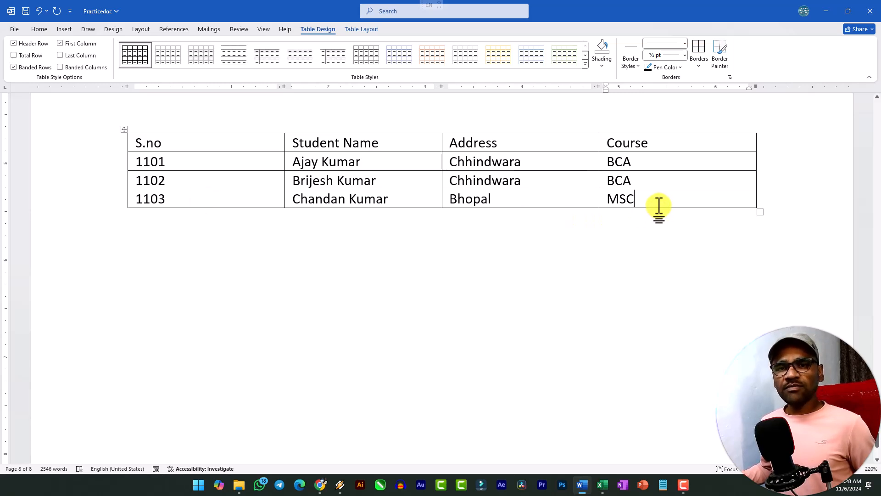
Append another blank row below the 1103 record and select the serial number 1102
key(Tab)
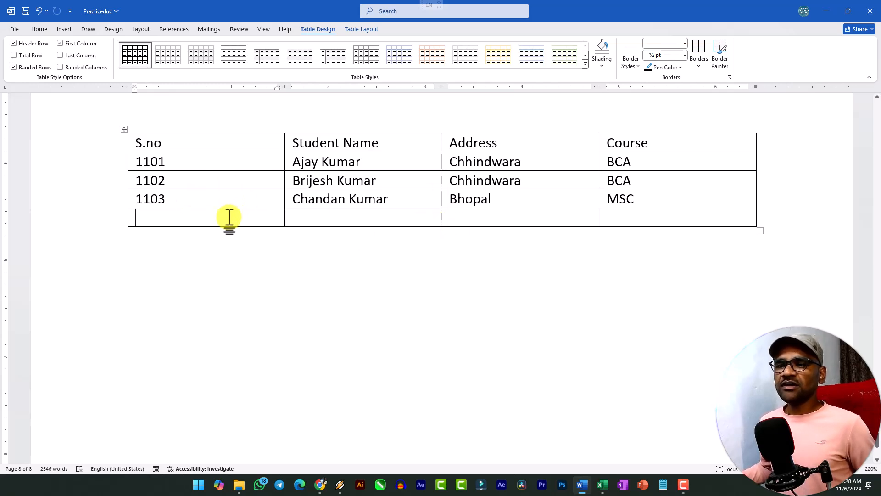
drag(169, 180, 124, 175)
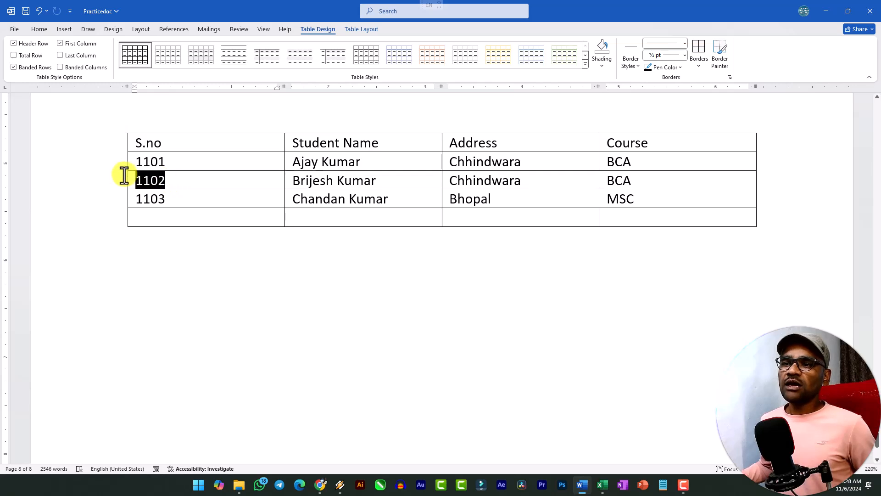
Start inserting a new table below the student table and set its size to 3 columns and 5 rows
click(200, 182)
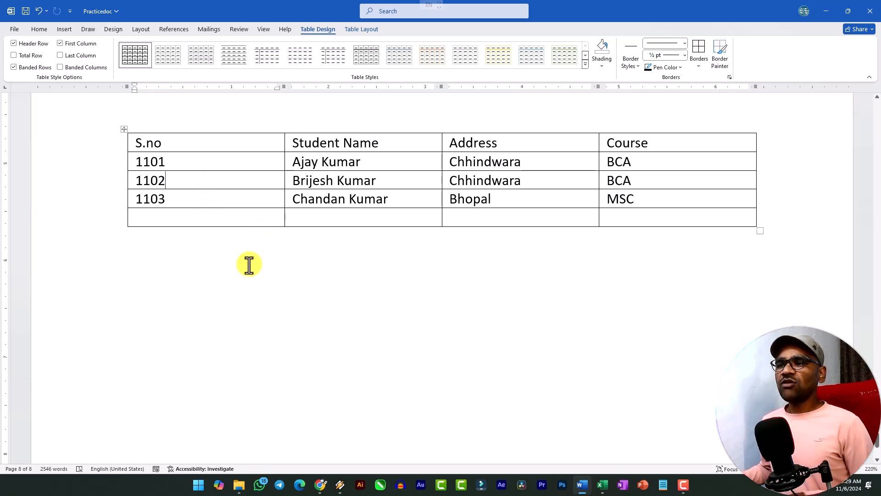
click(197, 256)
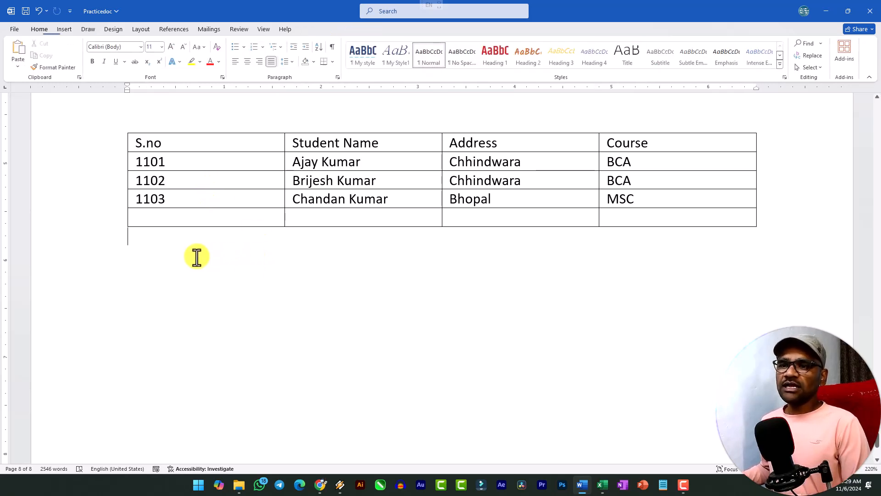
click(61, 27)
click(87, 67)
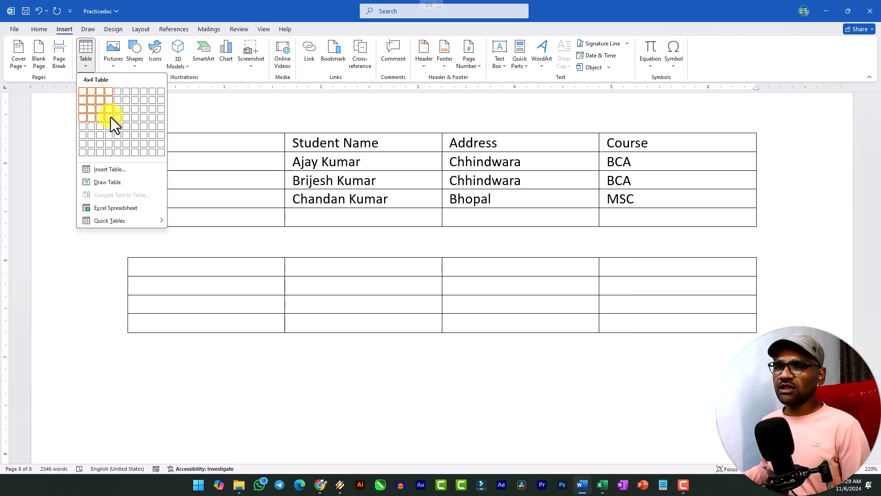
click(106, 171)
drag(314, 111, 284, 110)
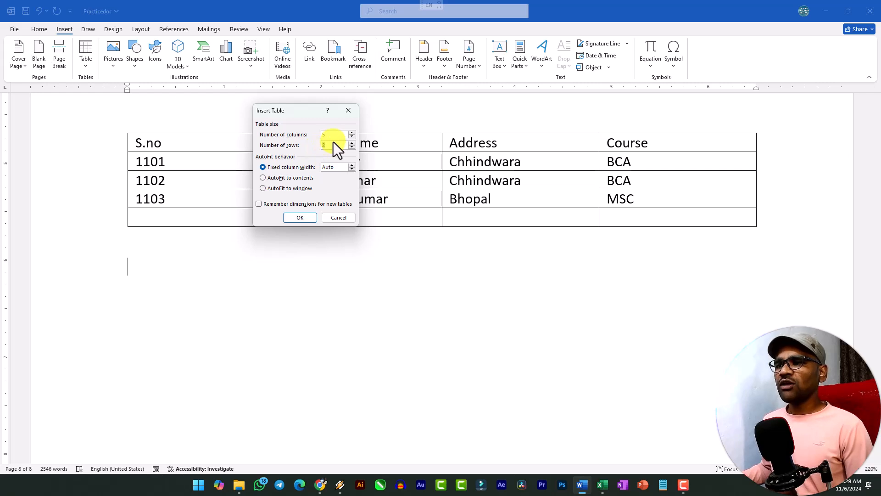
text(3)
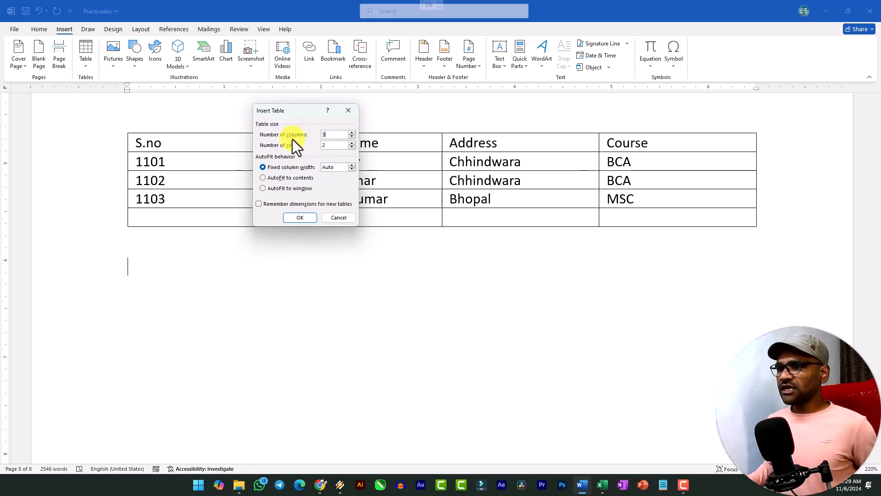
text(5)
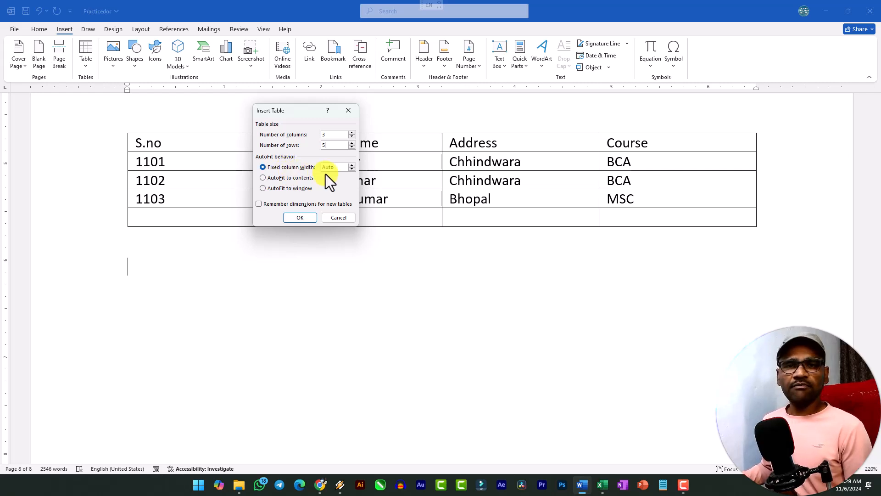
Choose the fixed column width behaviour with the width on Auto and insert the table
click(277, 178)
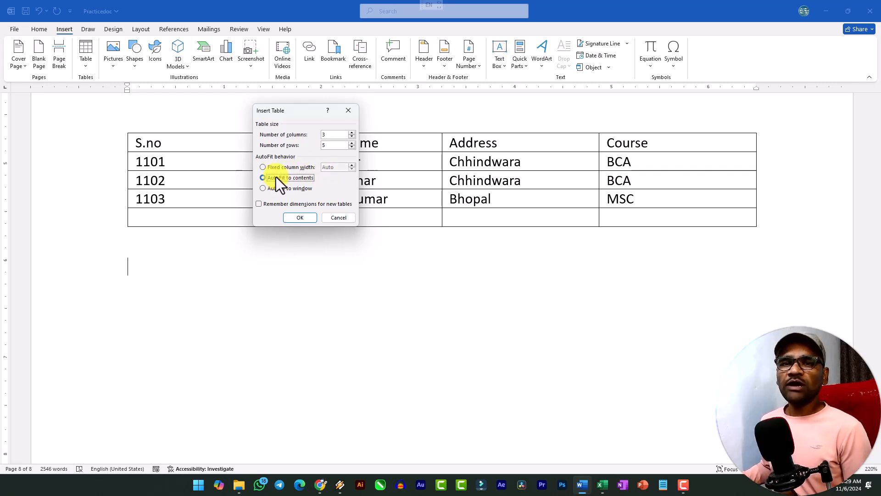
click(281, 189)
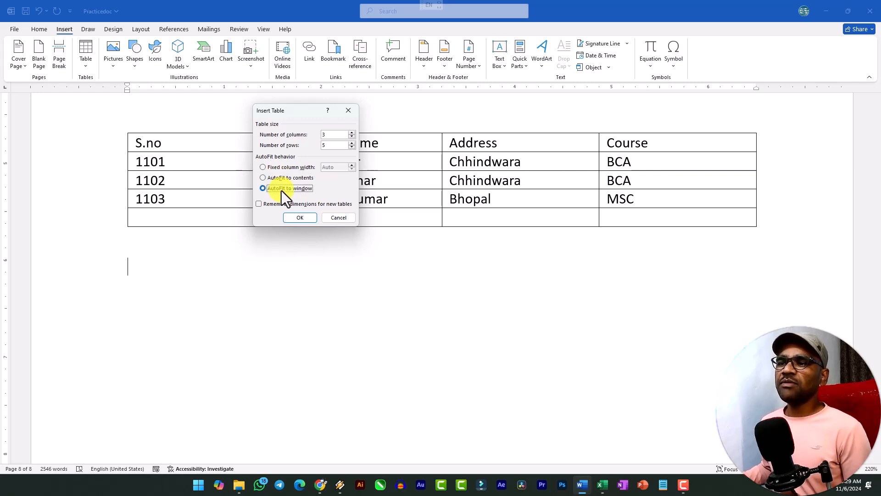
click(286, 169)
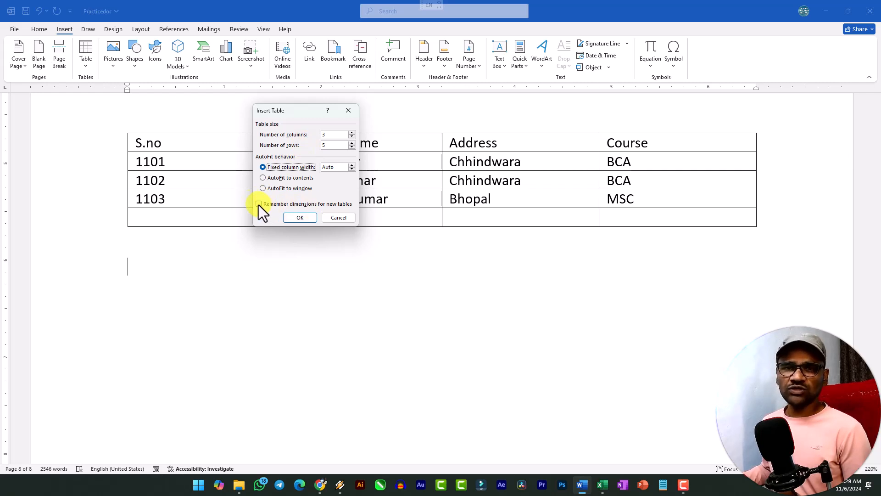
click(306, 218)
Examine the columns and cells of the new table by selecting each column in turn
drag(269, 271, 268, 339)
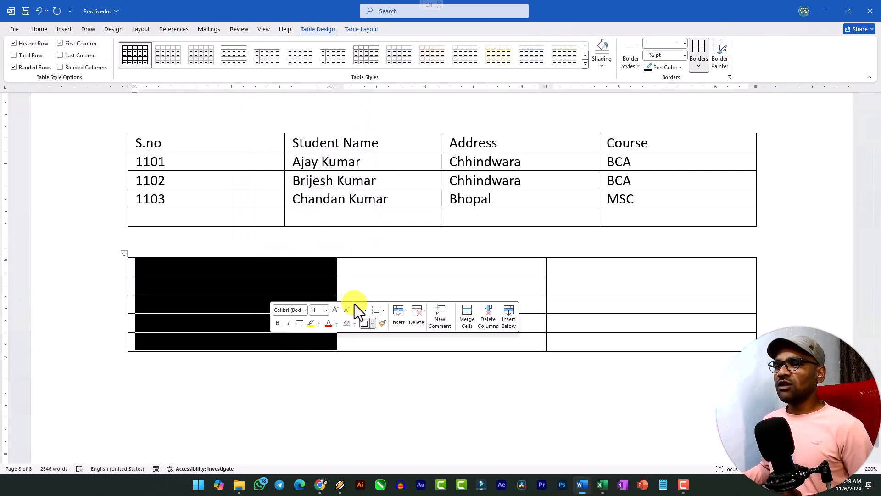
drag(401, 270, 403, 324)
drag(593, 276, 592, 329)
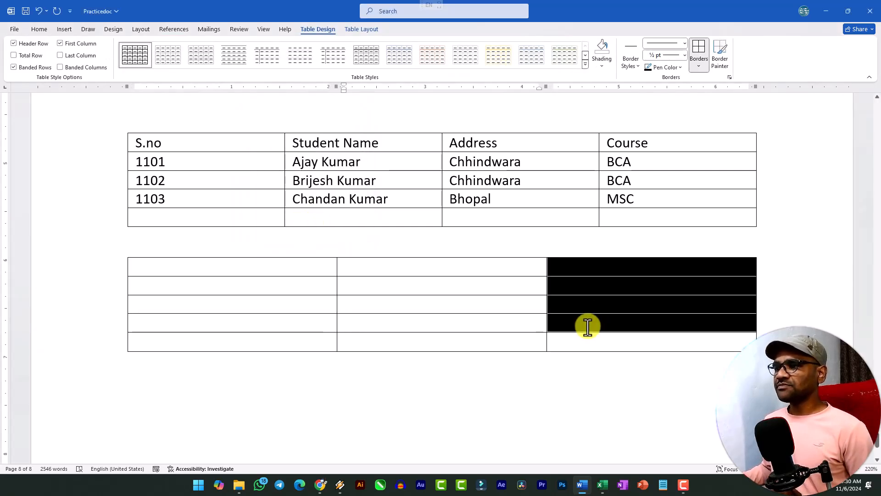
click(197, 289)
click(154, 262)
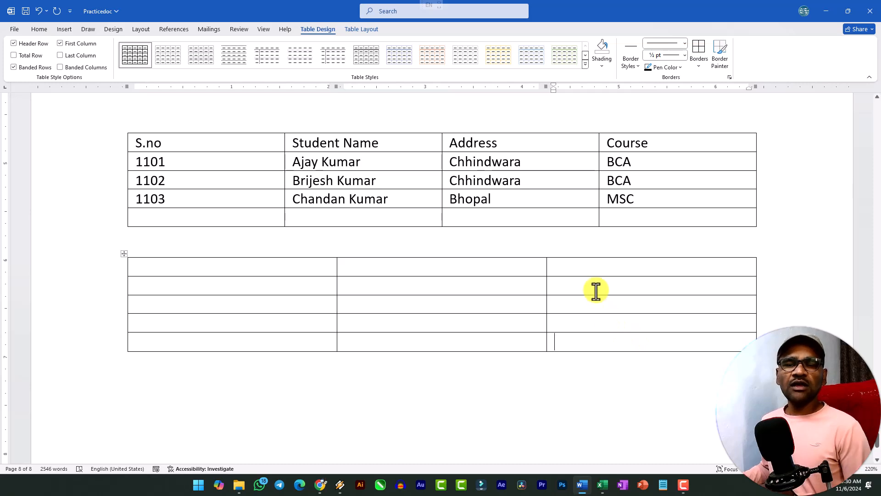
With Draw Table, divide the new table's first column vertically and split its second row horizontally across all columns
click(233, 385)
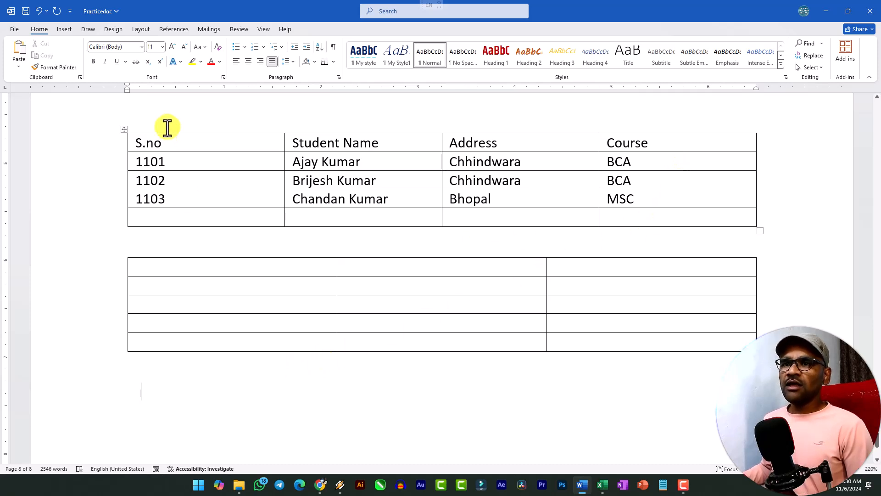
click(65, 29)
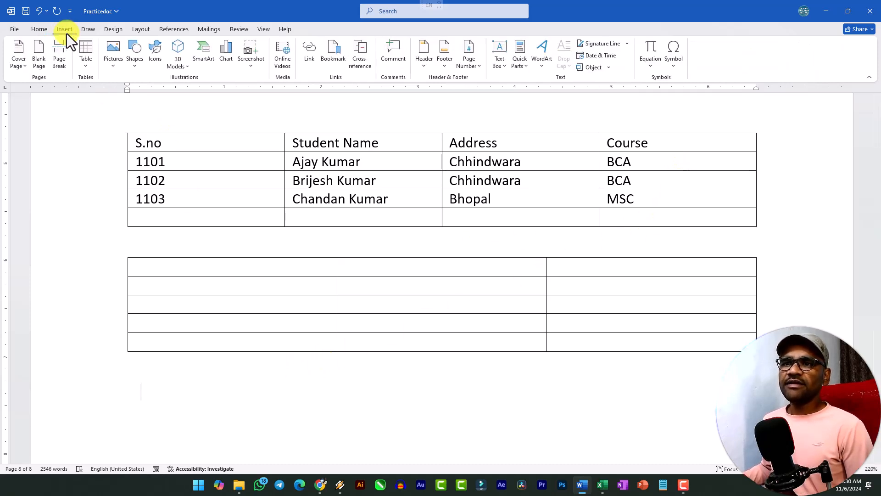
click(85, 66)
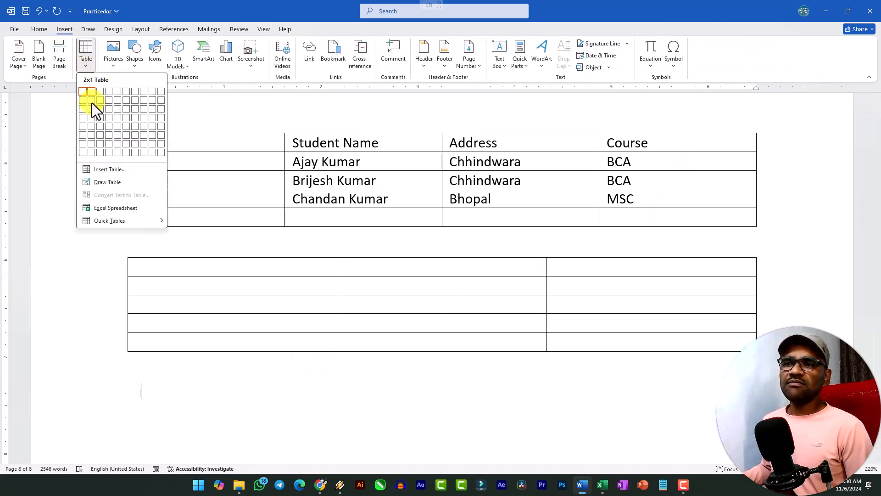
click(100, 184)
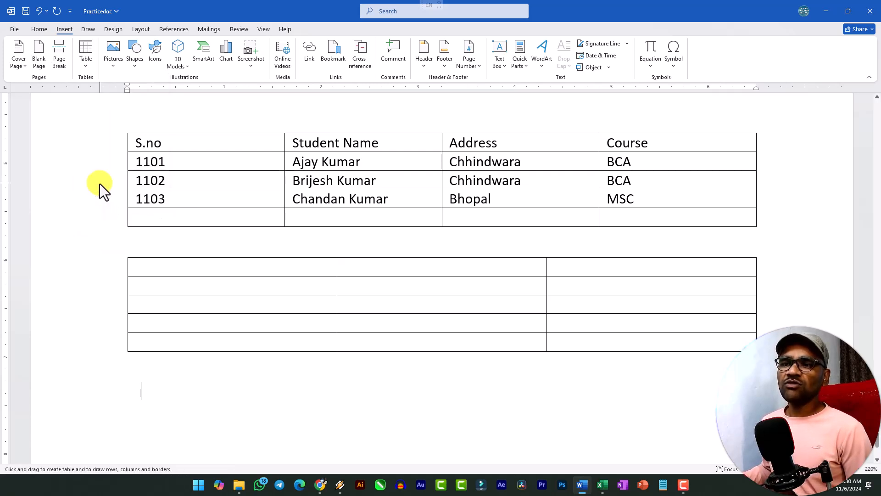
scroll(167, 184, down, 2)
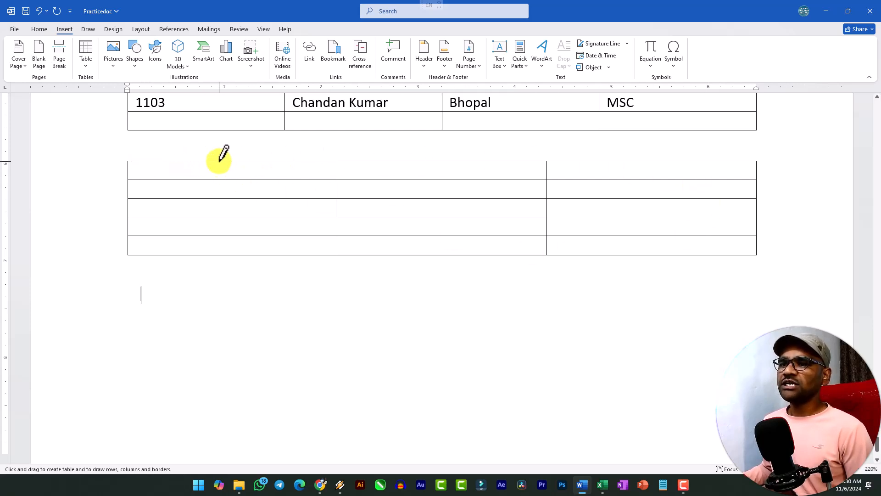
drag(222, 161, 222, 254)
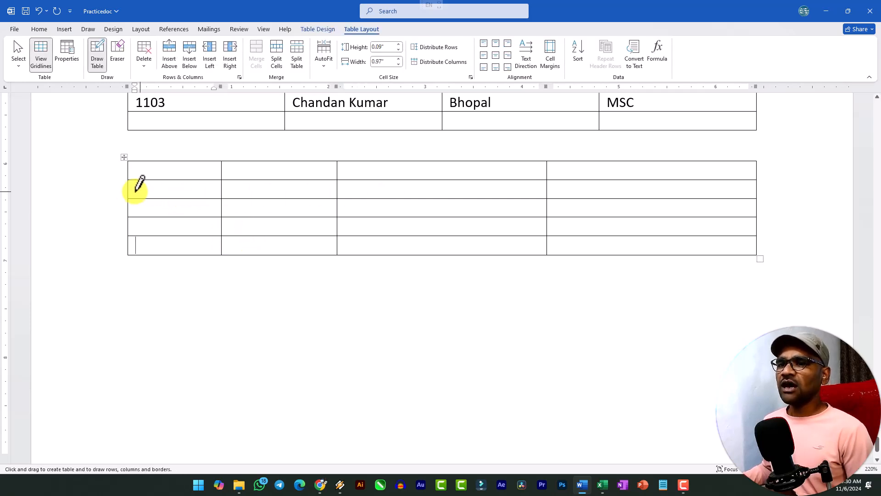
drag(129, 188, 297, 189)
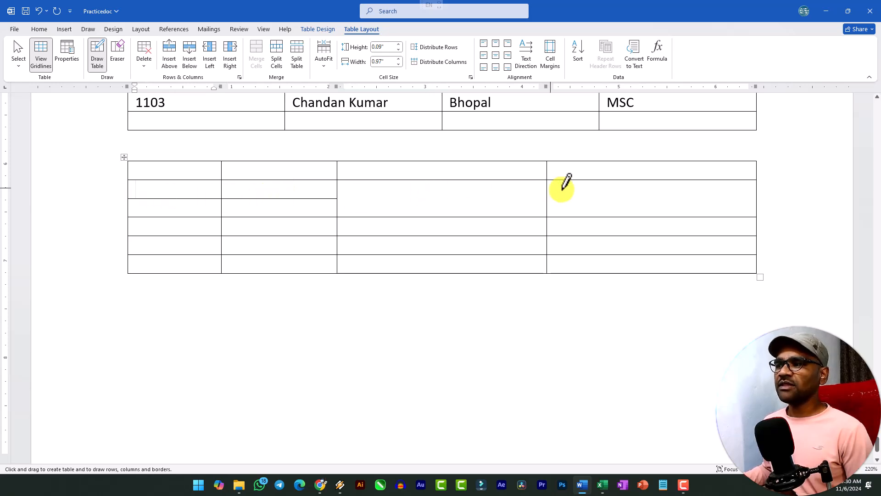
mouse_move(341, 198)
mouse_down()
mouse_move(669, 198)
mouse_move(547, 198)
mouse_up()
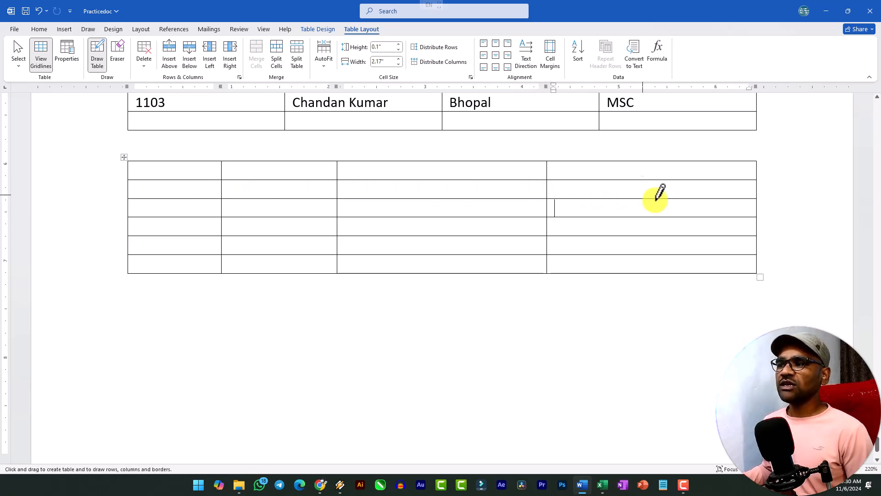
Draw a new single-cell table below the second one, about 4.47" wide and 1.54" high
click(62, 30)
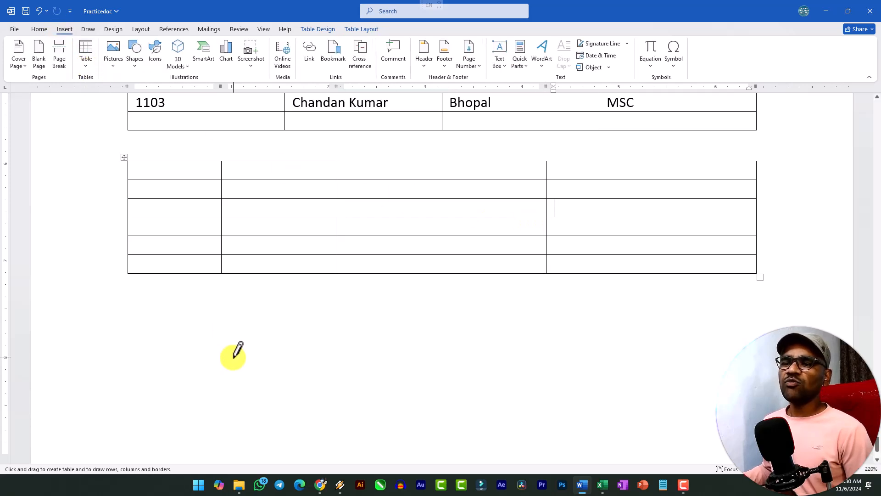
scroll(230, 339, down, 3)
mouse_move(131, 208)
mouse_down()
mouse_move(226, 328)
mouse_move(563, 371)
mouse_up()
scroll(505, 339, down, 8)
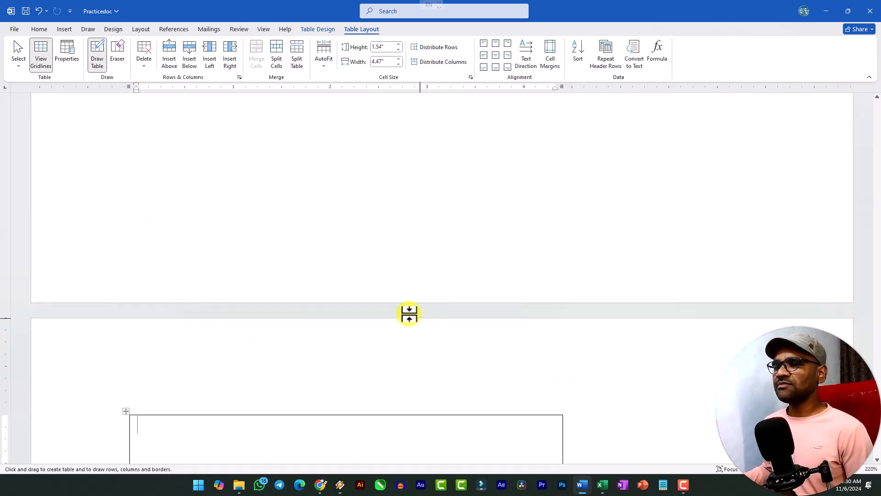
Draw three horizontal lines across the drawn table to divide it into four rows
scroll(266, 239, up, 2)
drag(130, 205, 510, 205)
scroll(142, 232, up, 3)
drag(132, 307, 467, 308)
scroll(341, 306, down, 8)
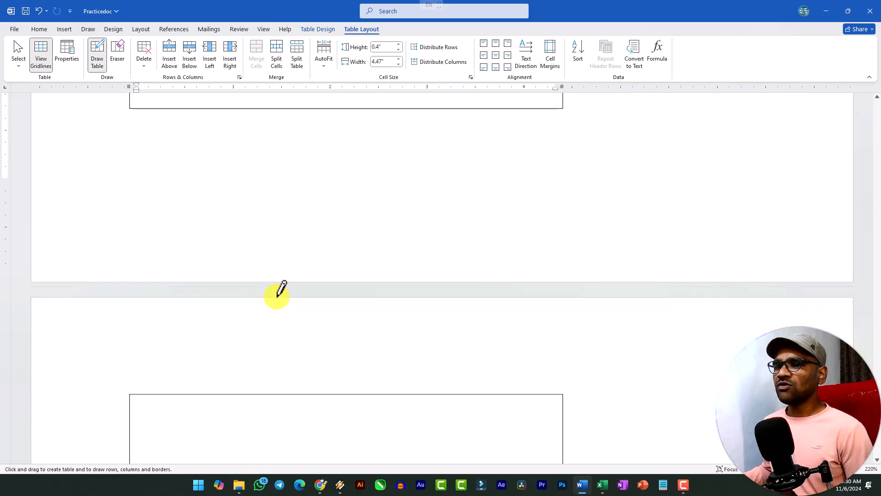
scroll(153, 285, down, 4)
drag(131, 274, 501, 275)
scroll(459, 262, up, 4)
scroll(412, 256, up, 10)
scroll(327, 295, down, 5)
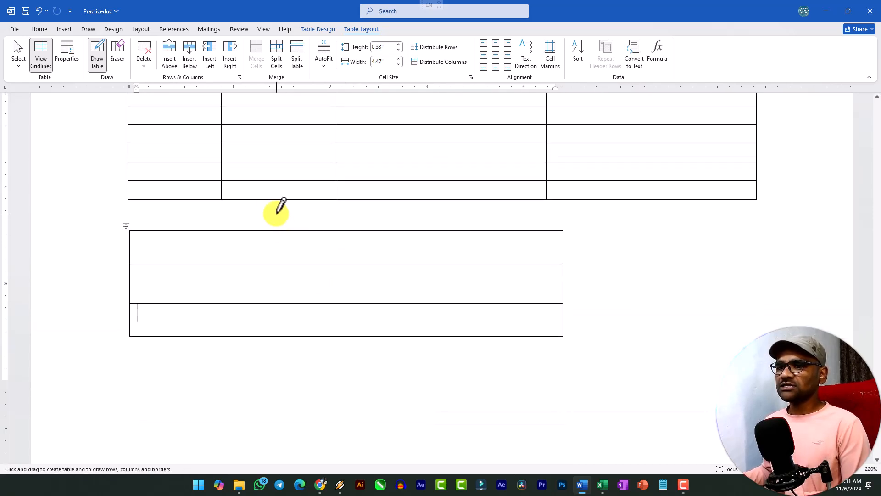
scroll(236, 226, down, 2)
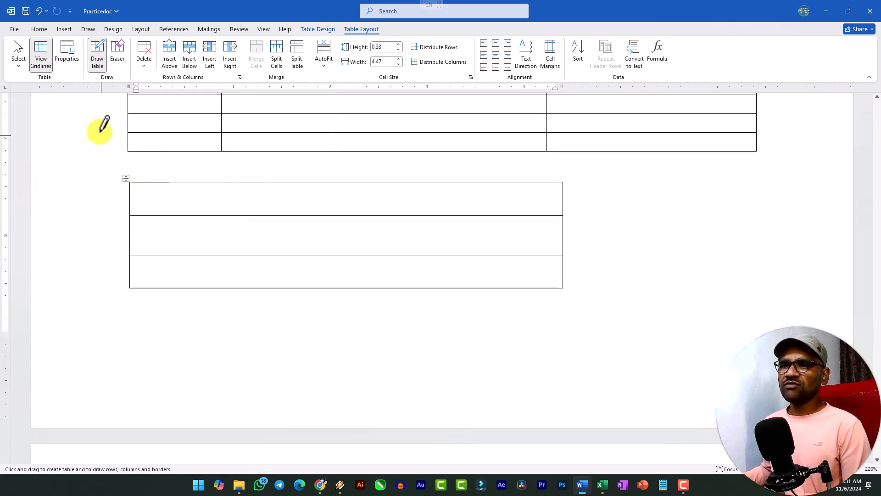
Leave table drawing and add blank lines above the drawn table so that it moves onto the next page
key(Escape)
click(155, 163)
key(Return)
key(Return)
key(Return)
key(Return)
key(Return)
key(Return)
key(Return)
key(Return)
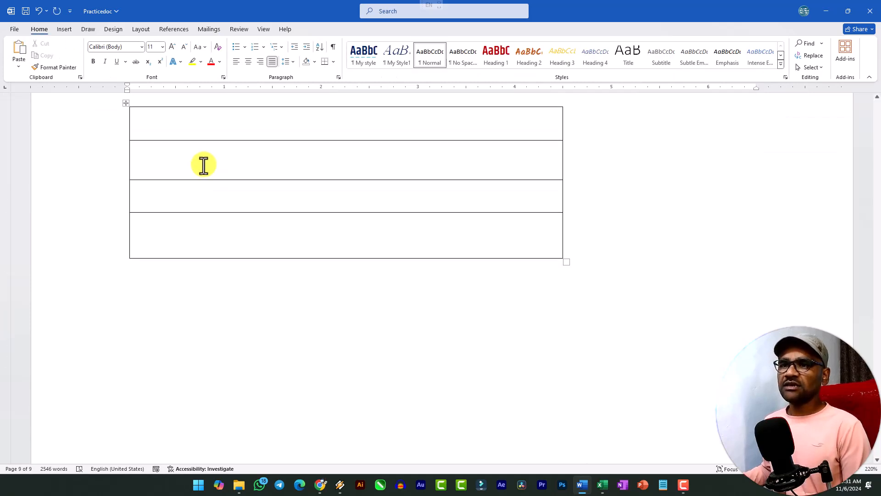
Draw three vertical lines to divide the table into four columns, and split the first cell of its last row horizontally
click(63, 30)
click(84, 57)
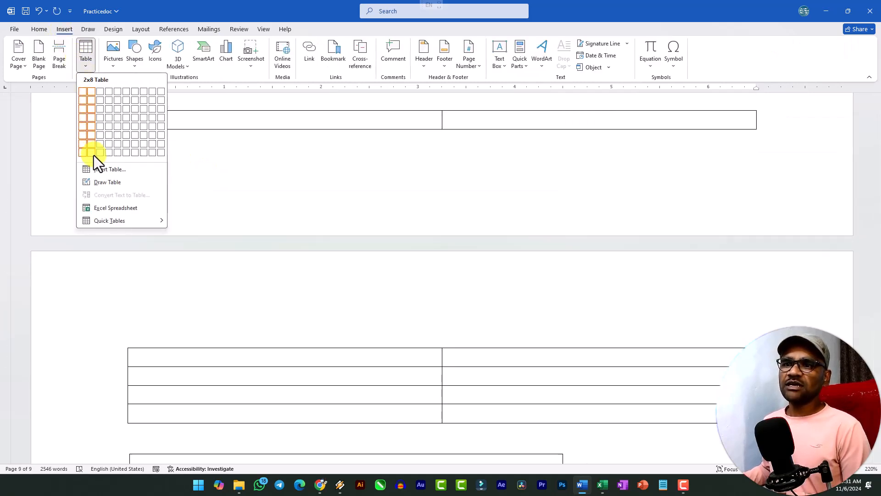
click(103, 183)
mouse_move(232, 203)
mouse_down()
mouse_move(218, 330)
mouse_move(226, 360)
mouse_up()
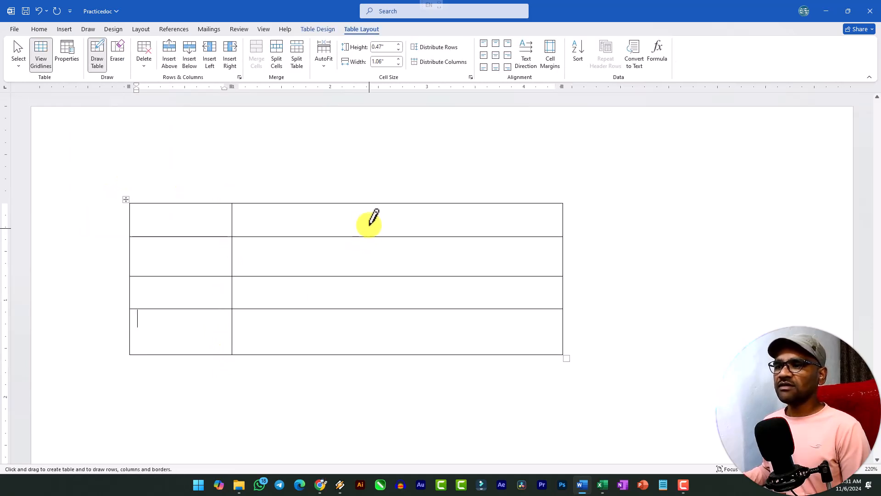
drag(366, 202, 366, 354)
drag(475, 202, 473, 360)
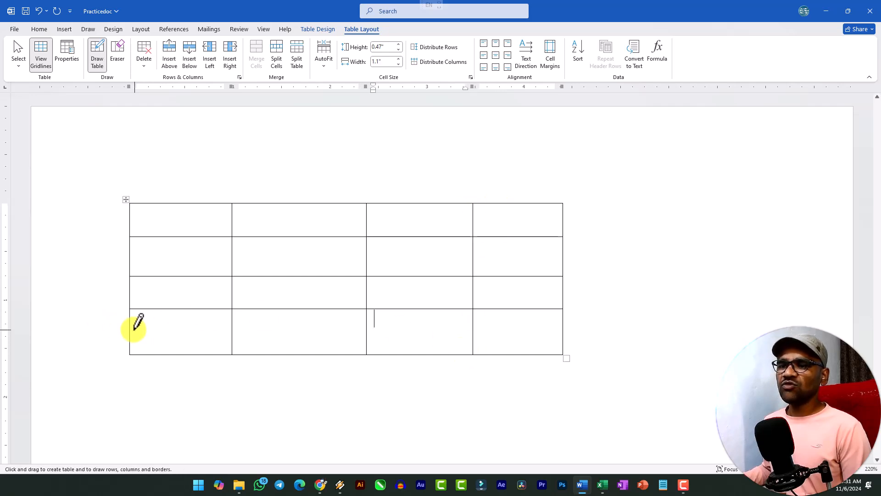
drag(134, 328, 232, 328)
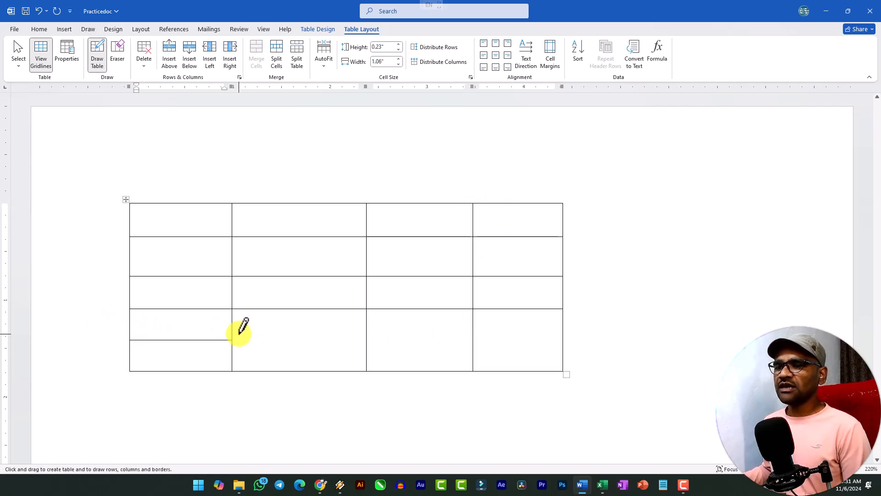
View the table insertion options, including Convert Text to Table, without choosing any
click(58, 30)
click(79, 68)
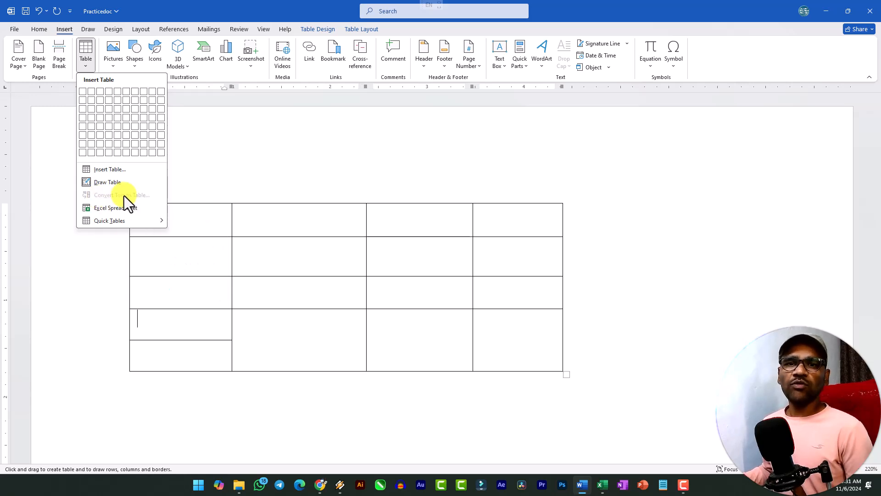
click(208, 409)
Find the comma-separated list in the document and examine its header line with Name, Type 1, Type 2, HP, Attack and Defense
scroll(210, 395, down, 5)
scroll(211, 387, up, 15)
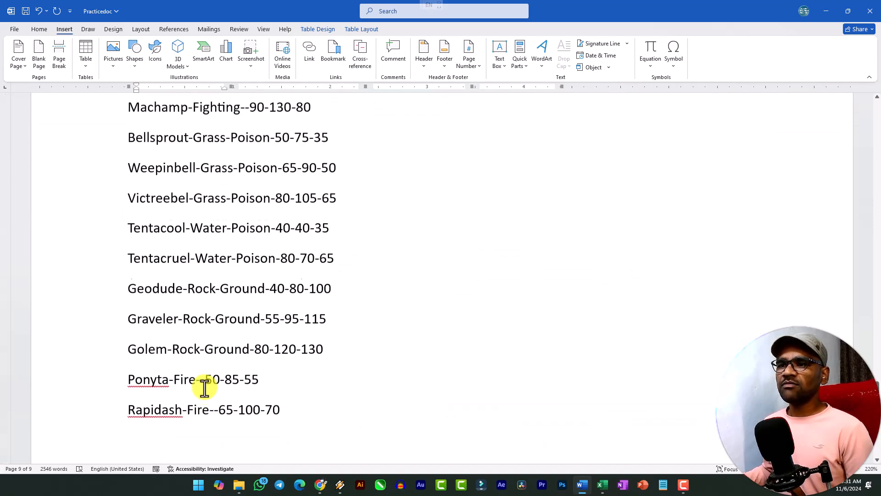
scroll(200, 384, up, 10)
scroll(202, 375, down, 13)
scroll(204, 368, up, 15)
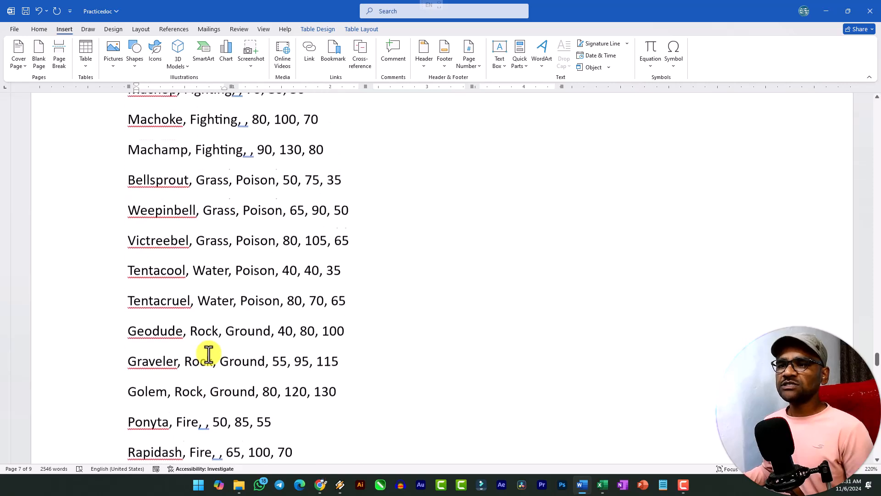
scroll(182, 190, up, 2)
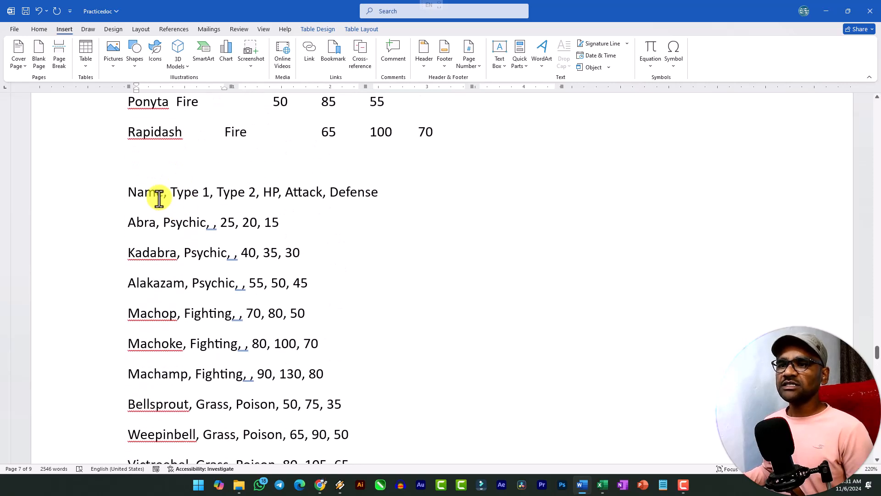
drag(127, 193, 256, 197)
double_click(270, 197)
click(290, 203)
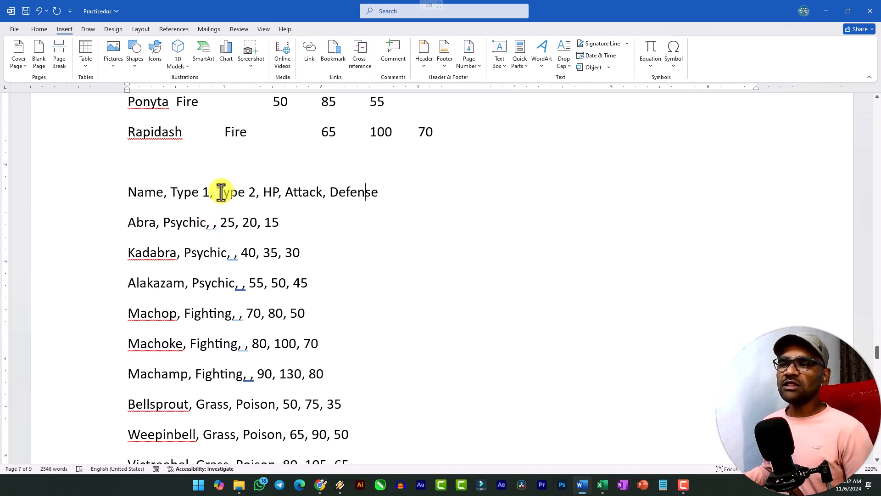
Copy the word Poison from a complete line of the comma-separated list and paste it as the empty Type 2 value in the Abra line
drag(211, 192, 257, 193)
click(245, 200)
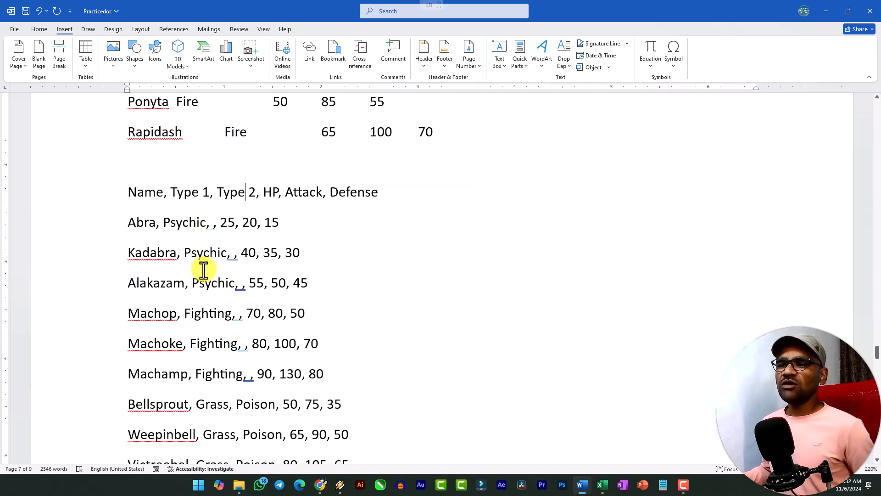
double_click(210, 284)
click(212, 331)
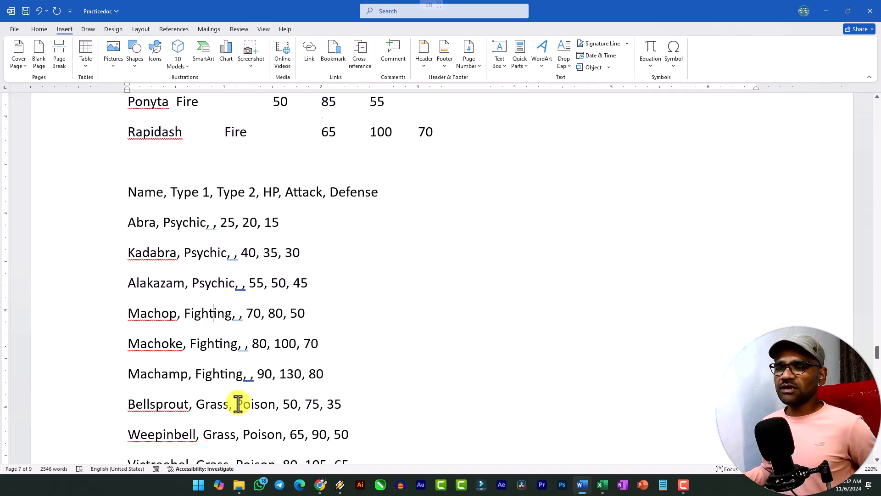
scroll(243, 394, down, 3)
double_click(260, 369)
key(ctrl+c)
scroll(215, 322, up, 6)
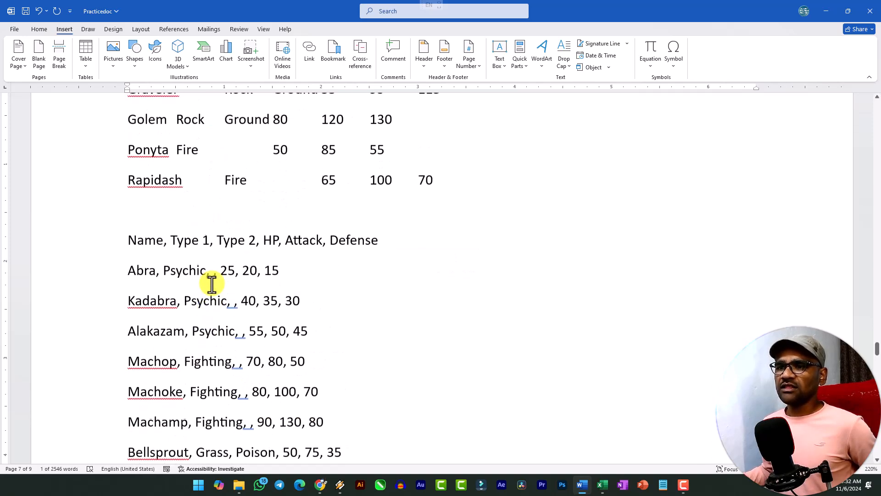
click(212, 322)
key(ctrl+v)
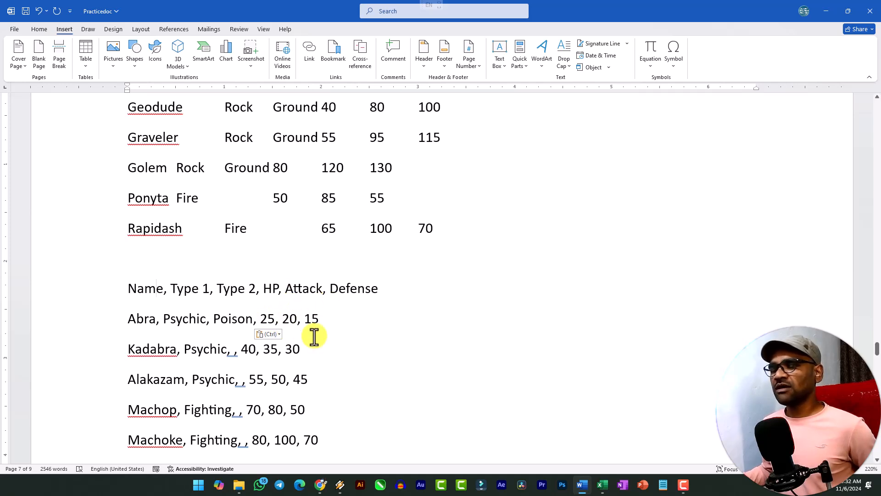
Examine how the comma-separated list's header and lines down to Rapidash are divided, including the dash-separated list below it
click(145, 290)
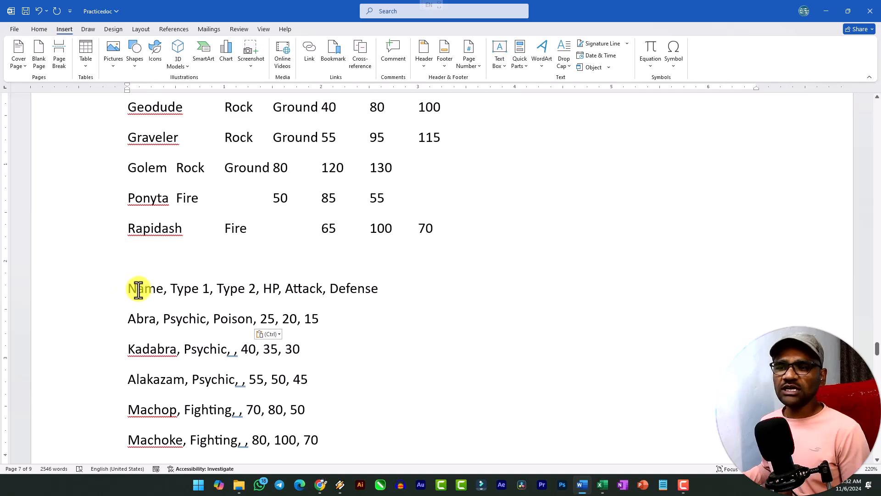
shift+click(127, 289)
click(133, 324)
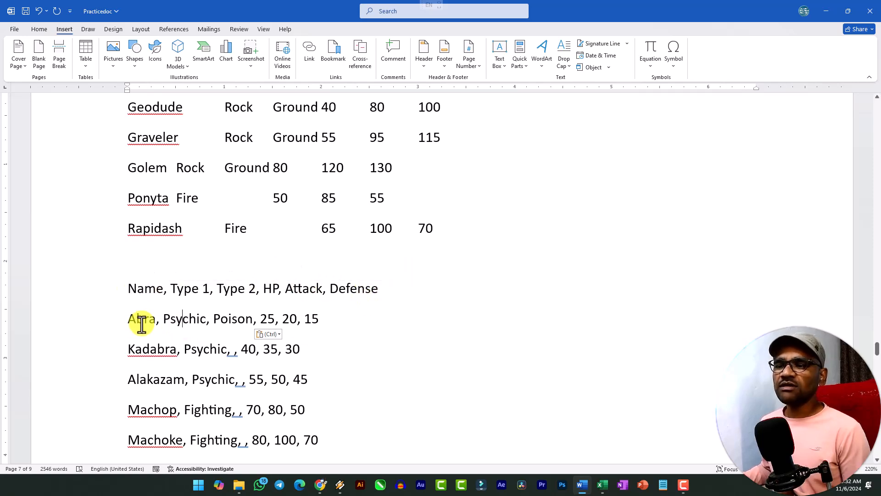
scroll(206, 312, down, 5)
scroll(148, 225, up, 3)
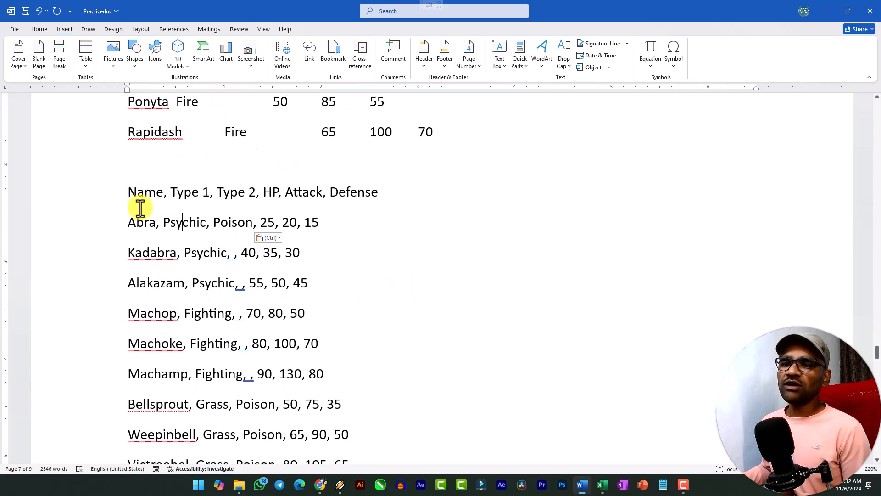
scroll(153, 321, down, 5)
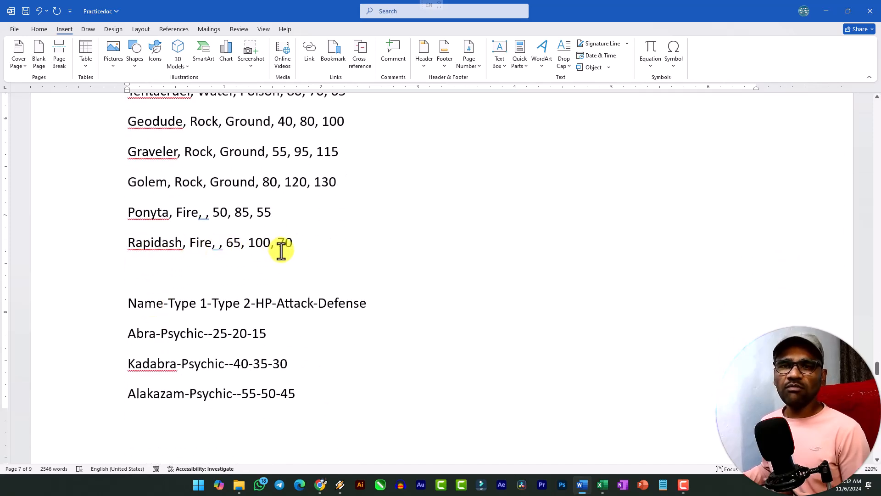
scroll(281, 252, up, 3)
scroll(165, 183, up, 2)
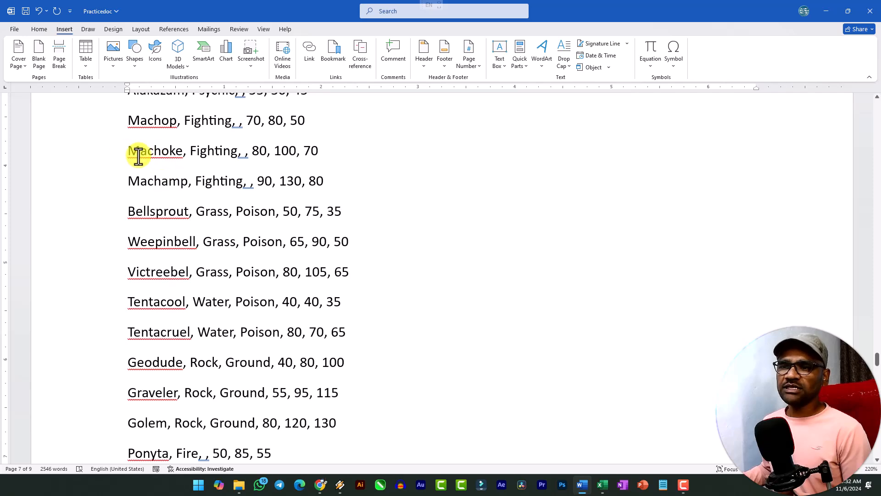
scroll(268, 280, up, 3)
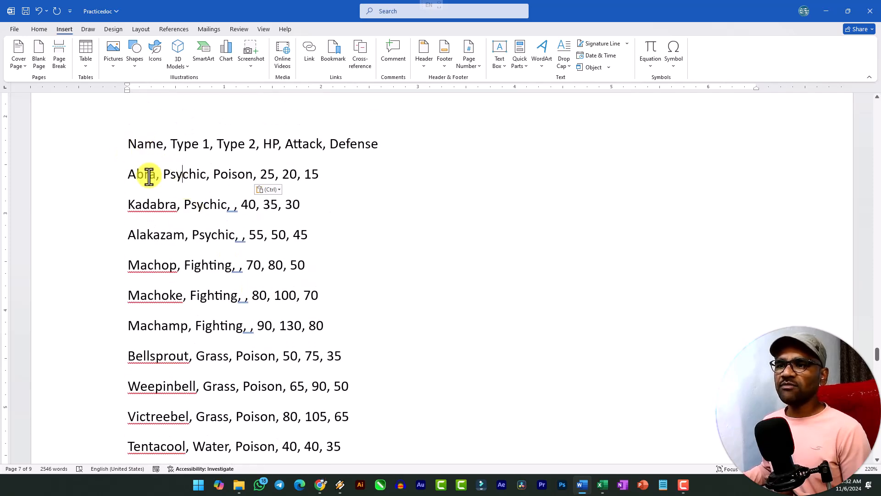
Convert the whole comma-separated list, from the Name header to Rapidash, into a 6-column table with text separated at commas
drag(122, 142, 251, 295)
click(228, 208)
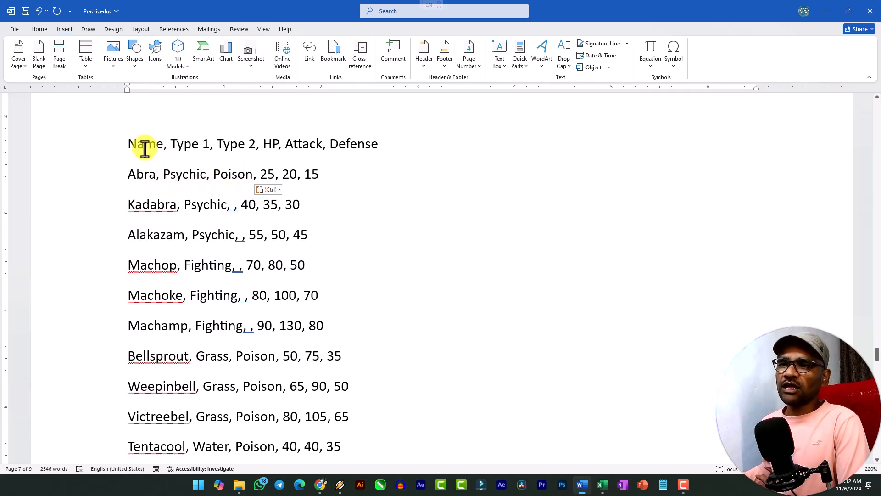
drag(130, 145, 293, 415)
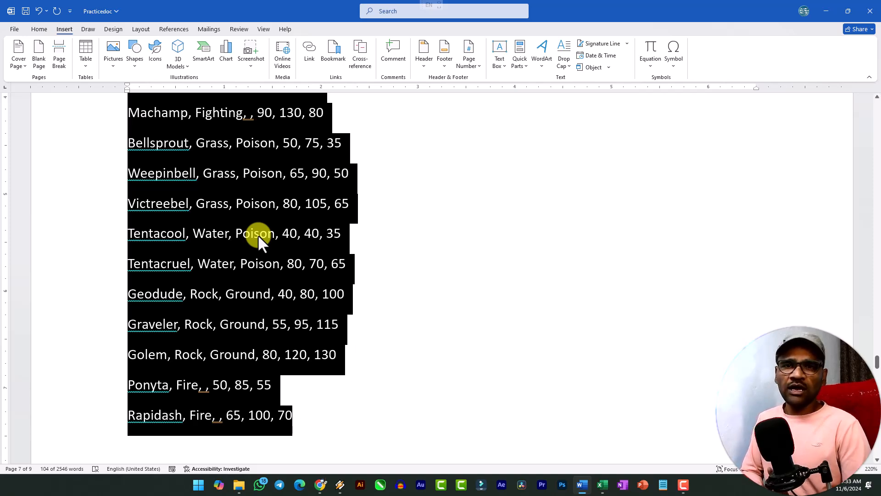
scroll(258, 235, up, 5)
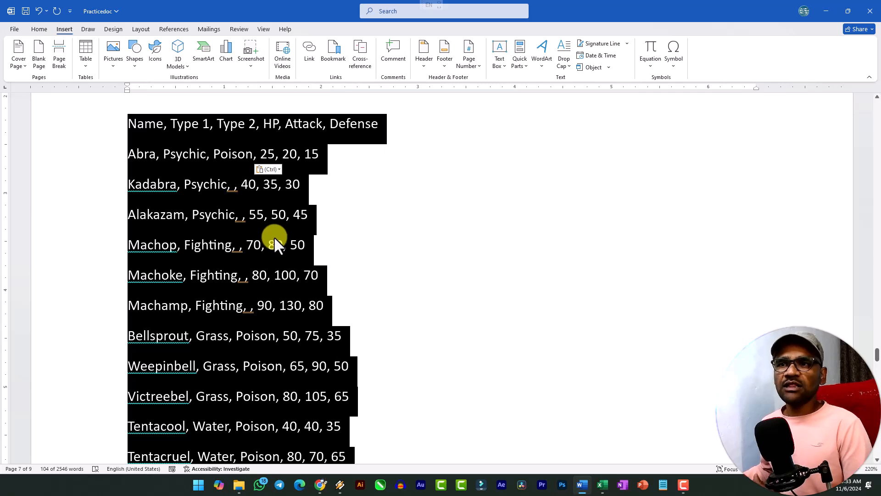
click(87, 65)
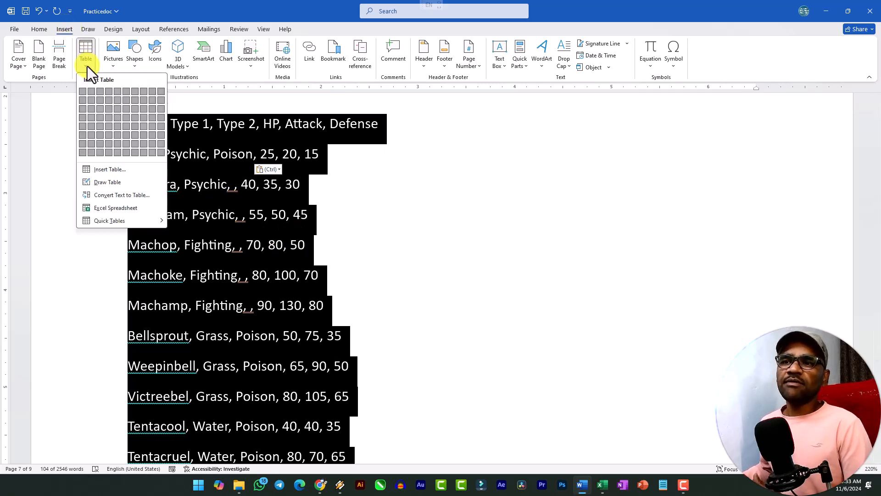
click(114, 196)
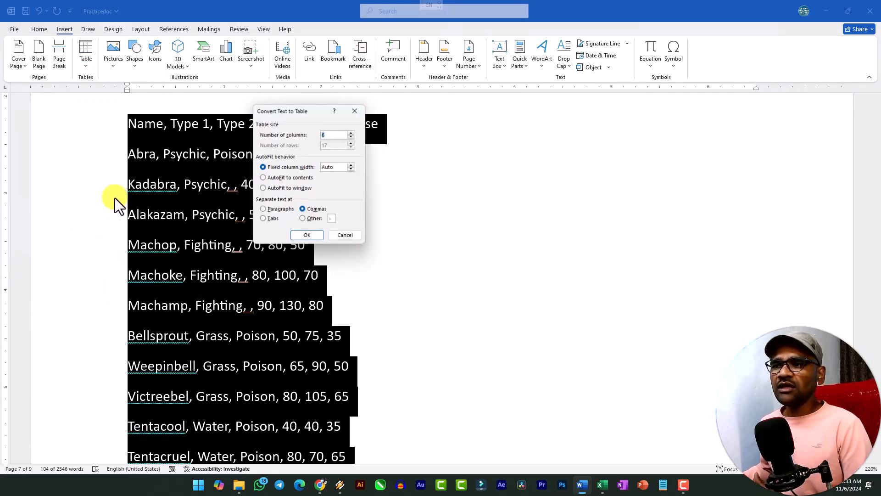
drag(302, 113, 467, 130)
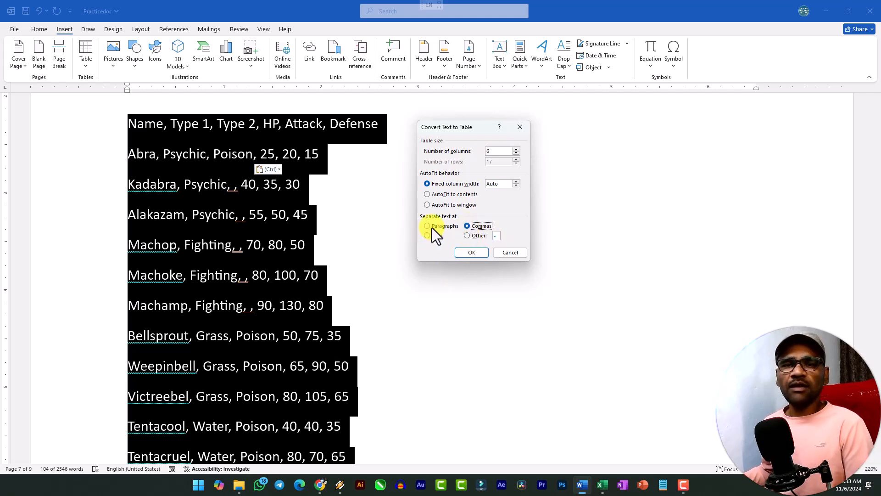
click(472, 252)
Add blank lines above the tab-separated list's header so that the list starts on the next page
scroll(356, 247, up, 3)
scroll(177, 216, down, 2)
scroll(409, 271, up, 2)
scroll(414, 271, down, 2)
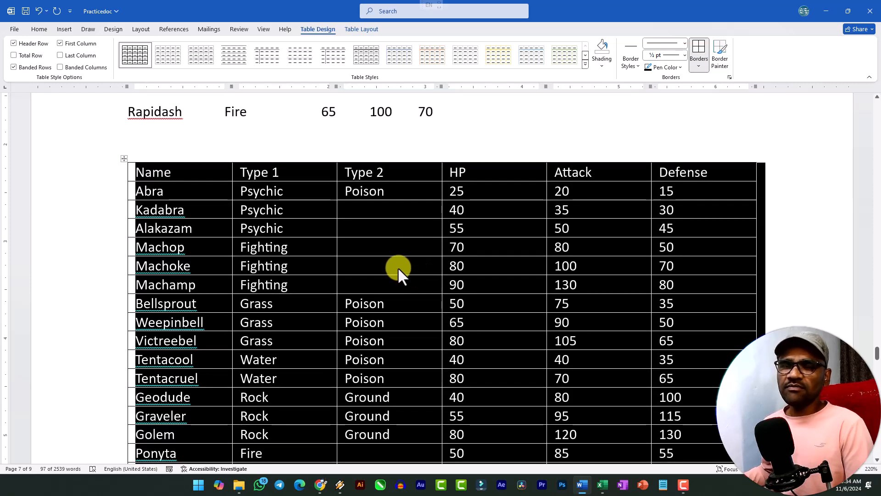
scroll(366, 257, up, 10)
scroll(363, 256, up, 8)
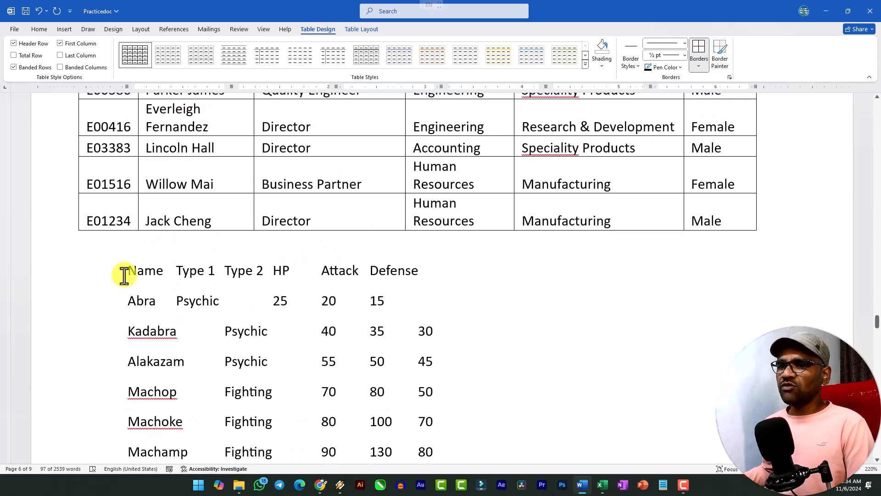
click(125, 274)
key(Return)
key(Return)
key(Return)
key(Return)
scroll(198, 268, down, 3)
key(Return)
key(Return)
key(Return)
key(Return)
key(Return)
scroll(206, 266, down, 5)
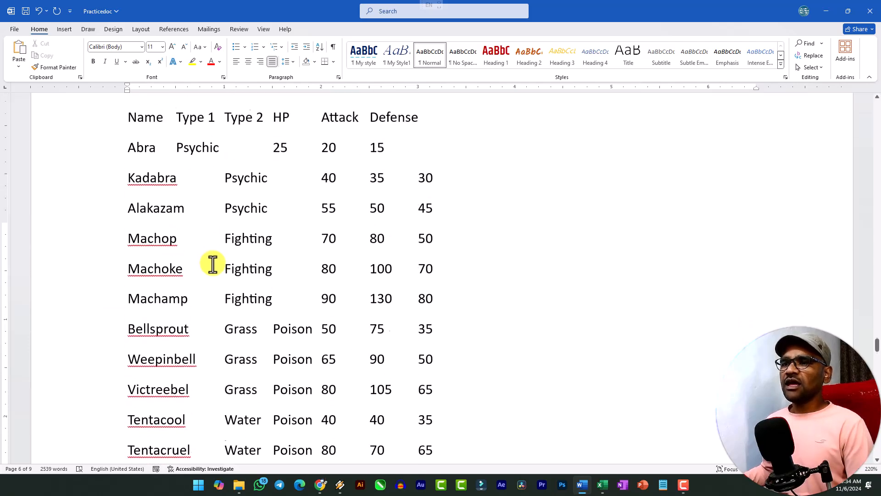
Examine the tab spacing between the values in the tab-separated list, from its Name header to the Rapidash line
scroll(209, 257, up, 2)
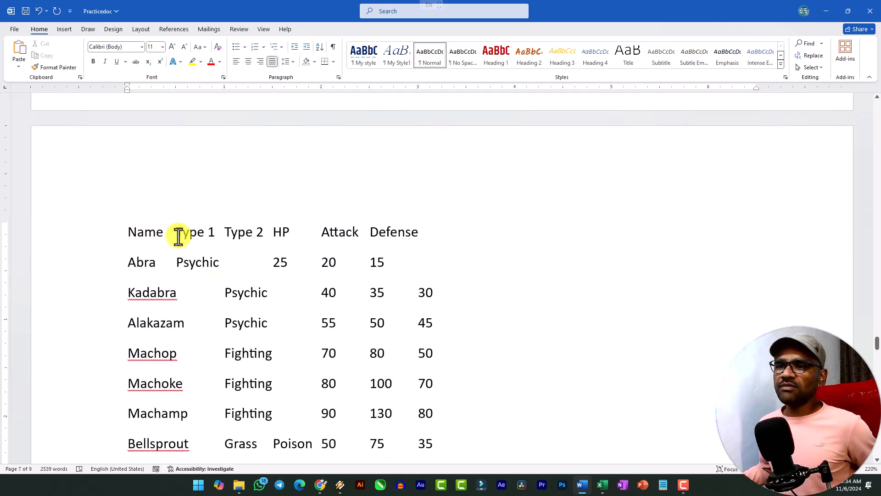
click(177, 234)
key(BackSpace)
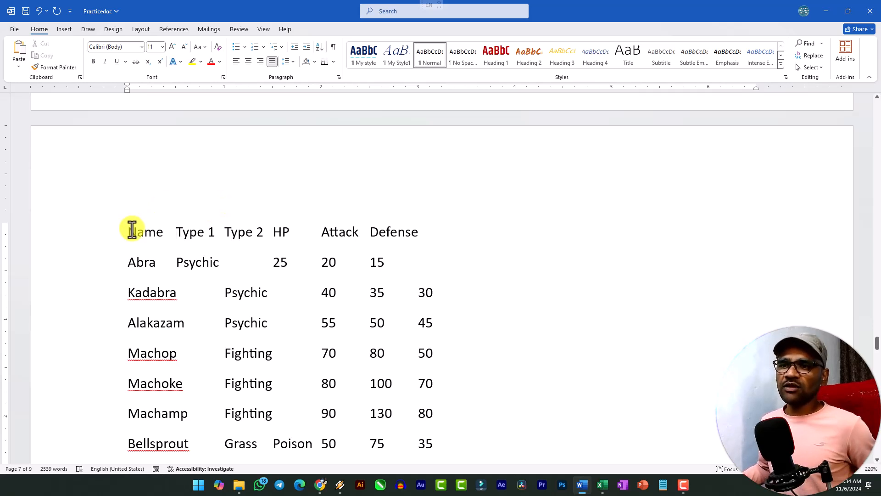
scroll(283, 367, down, 10)
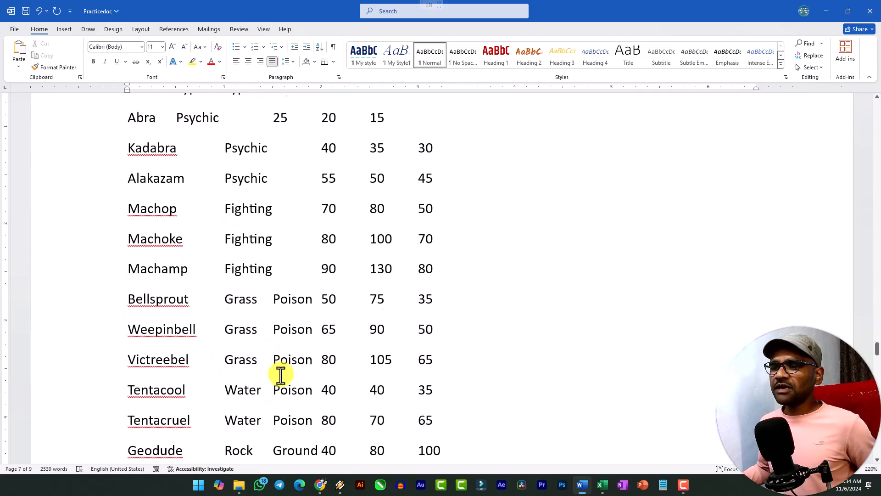
scroll(220, 260, up, 4)
scroll(216, 340, up, 3)
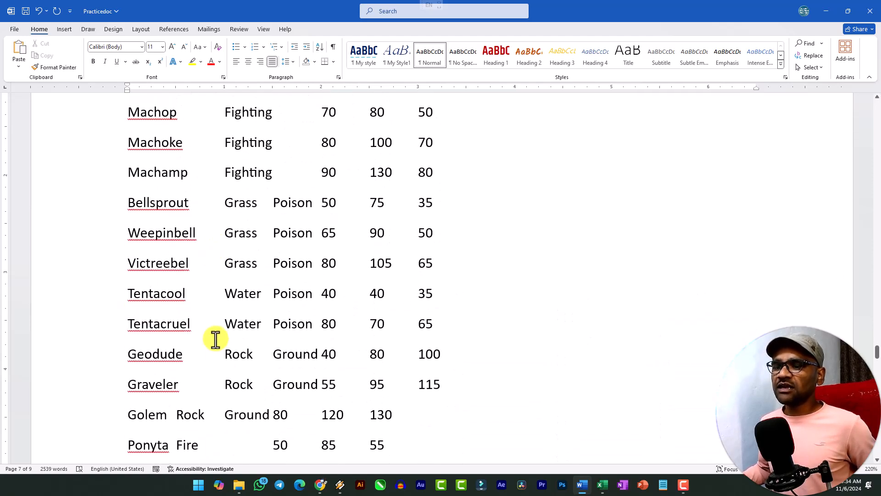
scroll(193, 206, up, 2)
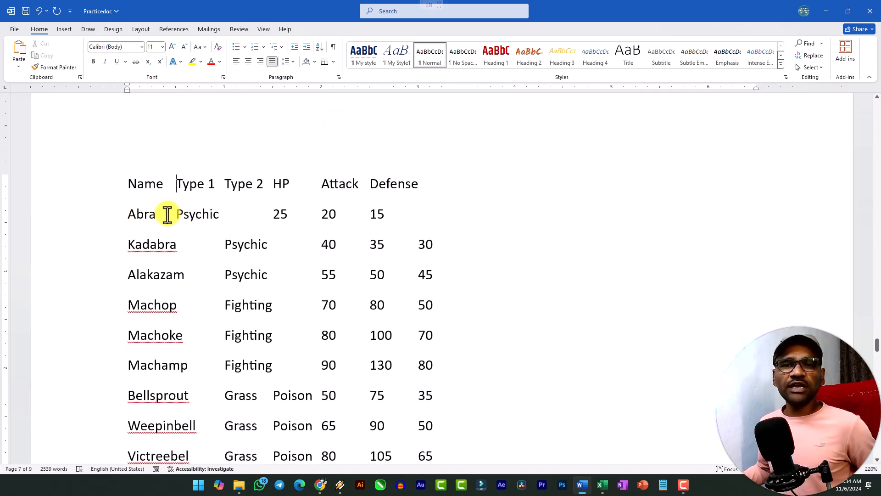
scroll(179, 229, down, 6)
scroll(222, 235, down, 1)
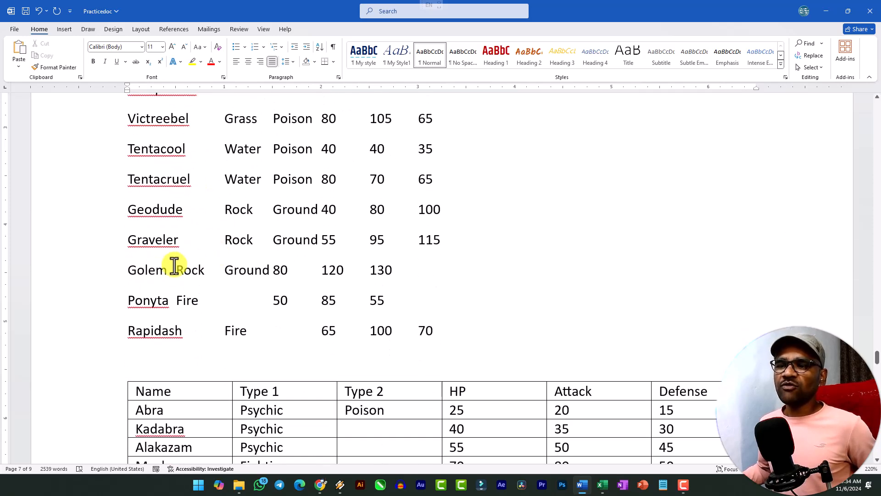
scroll(211, 276, up, 7)
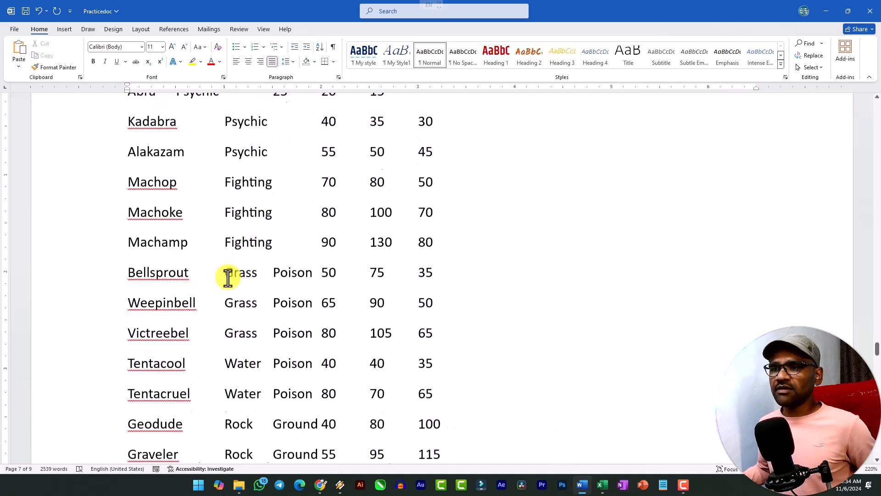
Convert the whole tab-separated list, from the Name header to Rapidash, into a 6-column table with text separated at tabs
drag(130, 184, 359, 354)
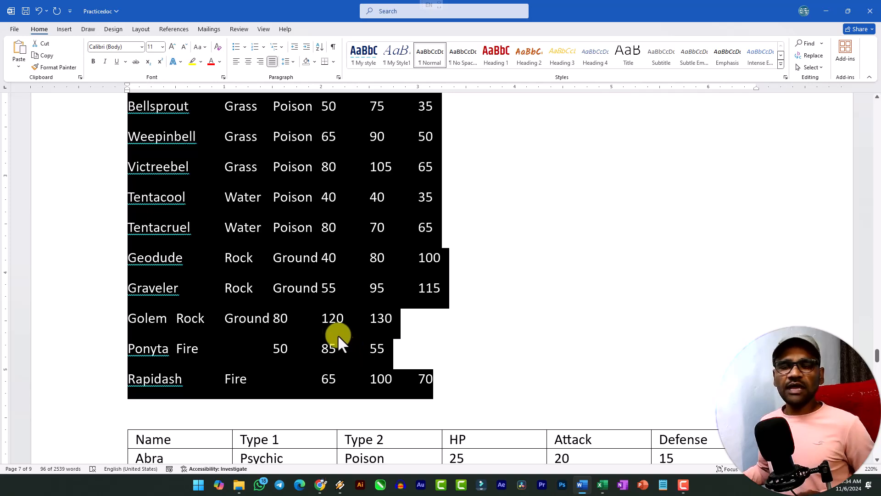
scroll(335, 328, up, 7)
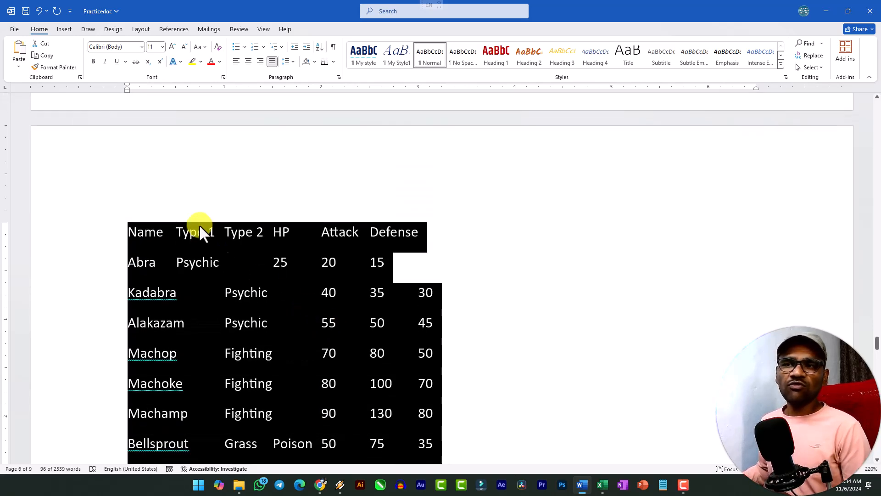
click(65, 30)
click(85, 62)
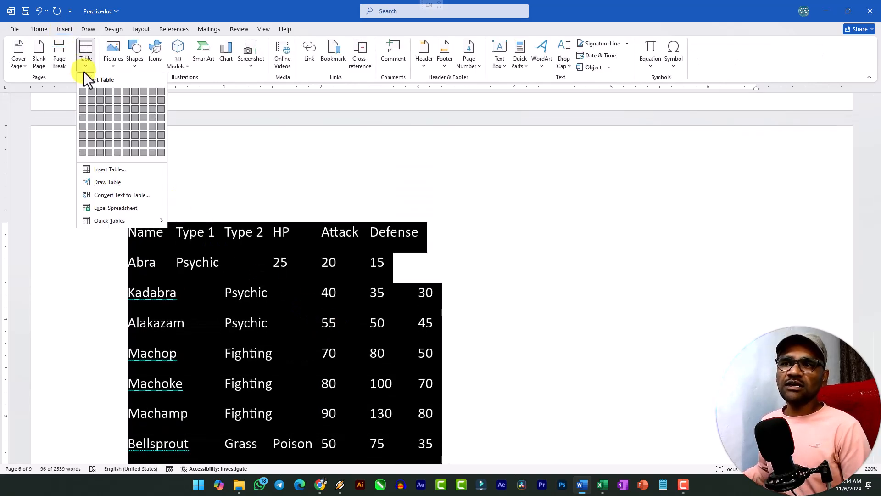
click(122, 196)
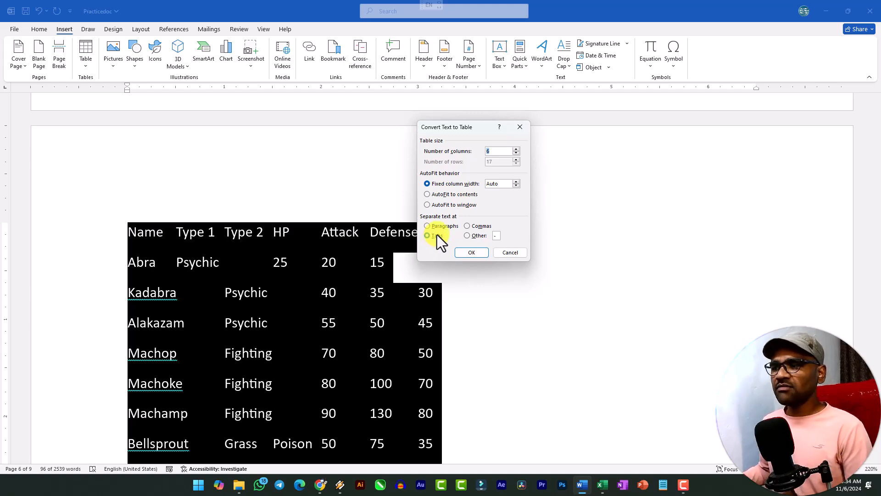
click(471, 252)
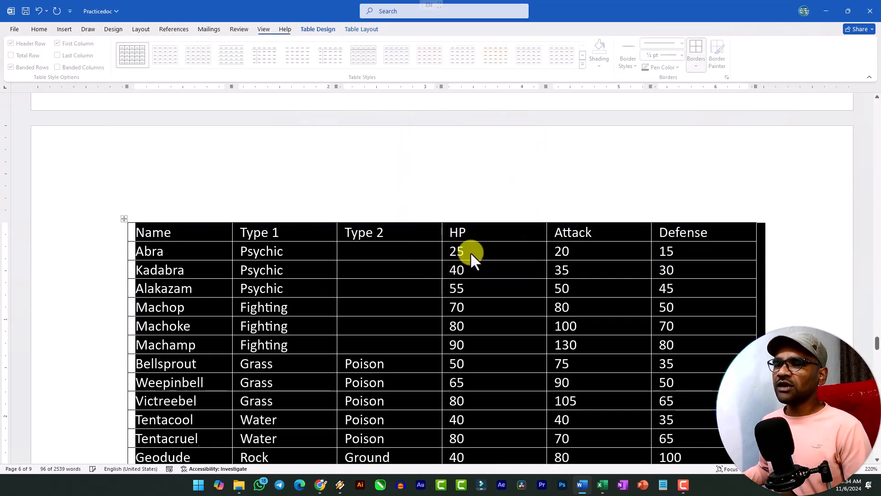
scroll(413, 274, down, 5)
scroll(432, 272, up, 5)
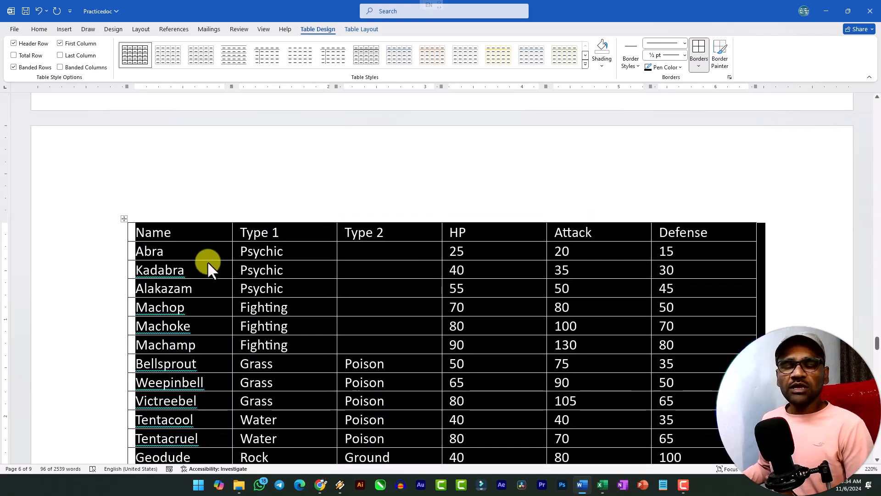
Find the dash-separated list below the converted tables and examine the separators in its Abra line
key(ctrl+z)
key(ctrl+z)
scroll(212, 257, down, 5)
scroll(212, 250, up, 3)
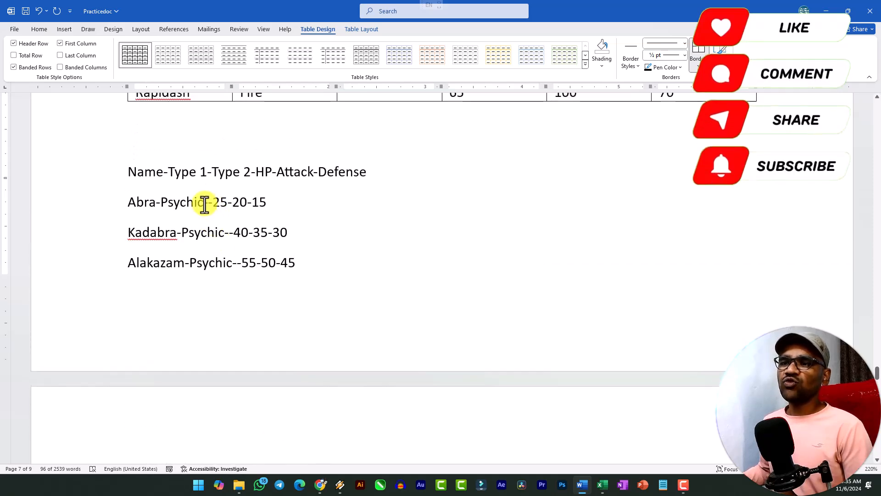
click(207, 203)
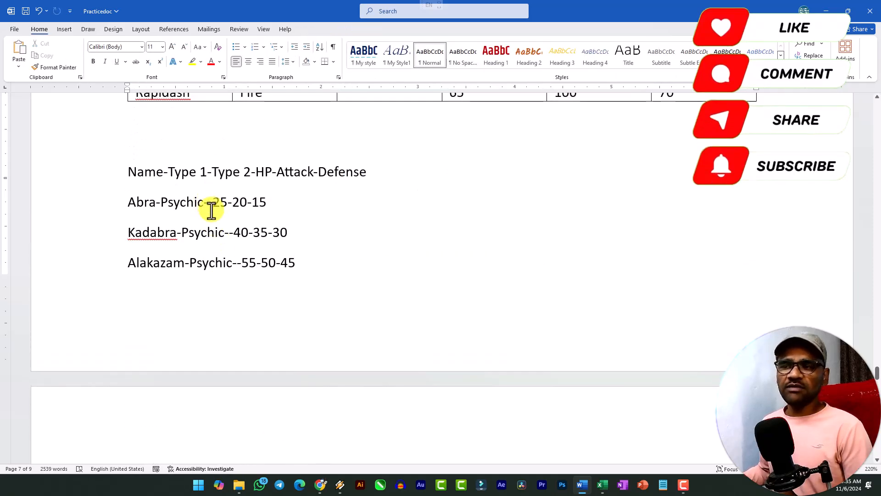
click(161, 207)
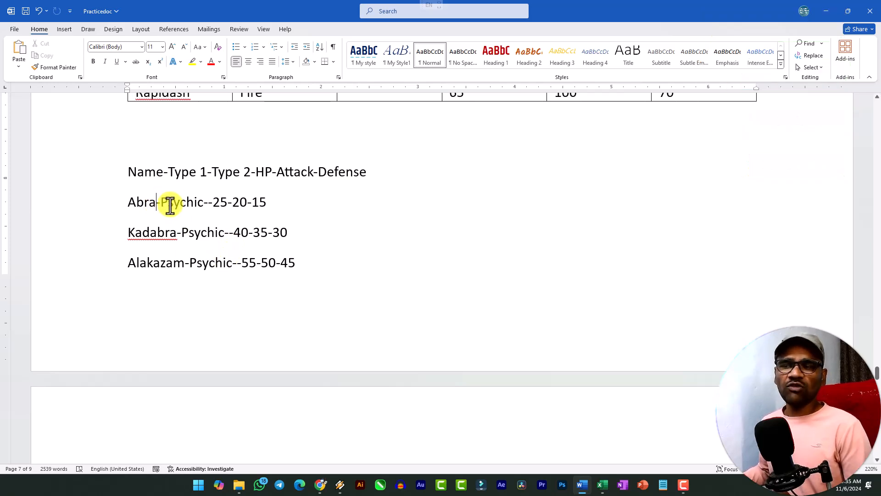
Convert the whole dash-separated list, from the Name header to Rapidash, into a 6-column table with text separated at the "-" character
click(129, 171)
shift+click(241, 263)
scroll(284, 264, down, 8)
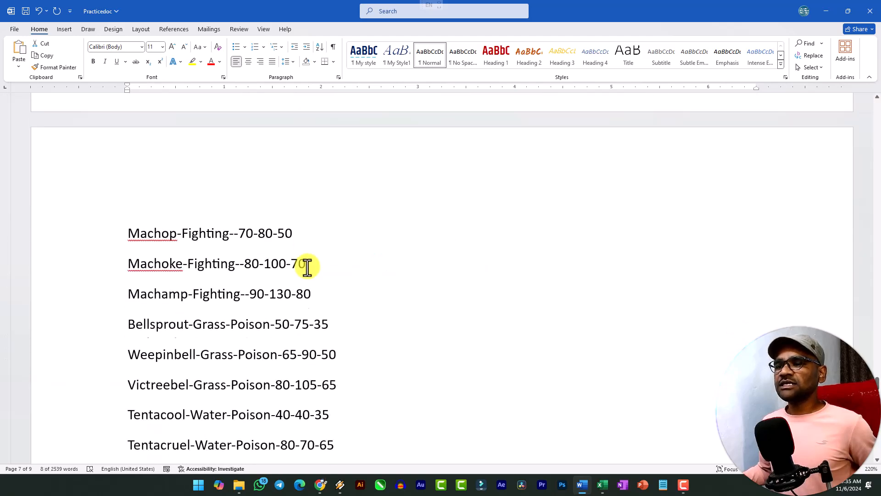
shift+click(282, 364)
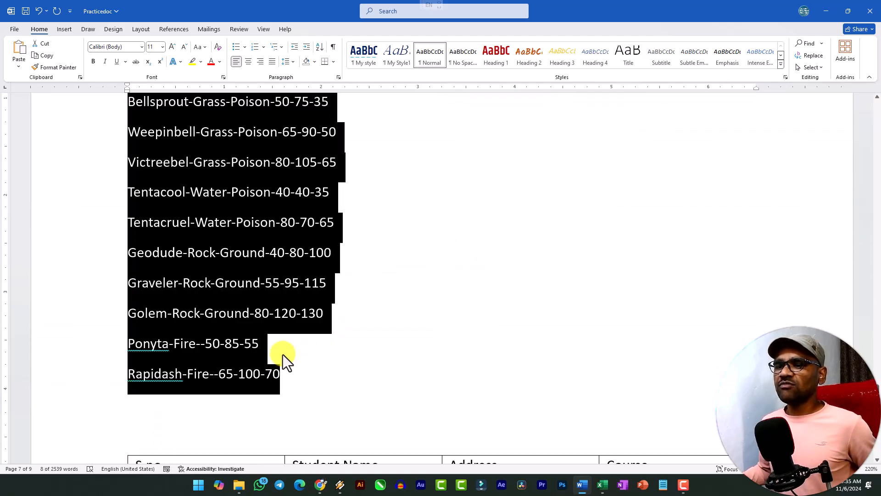
click(59, 29)
click(84, 67)
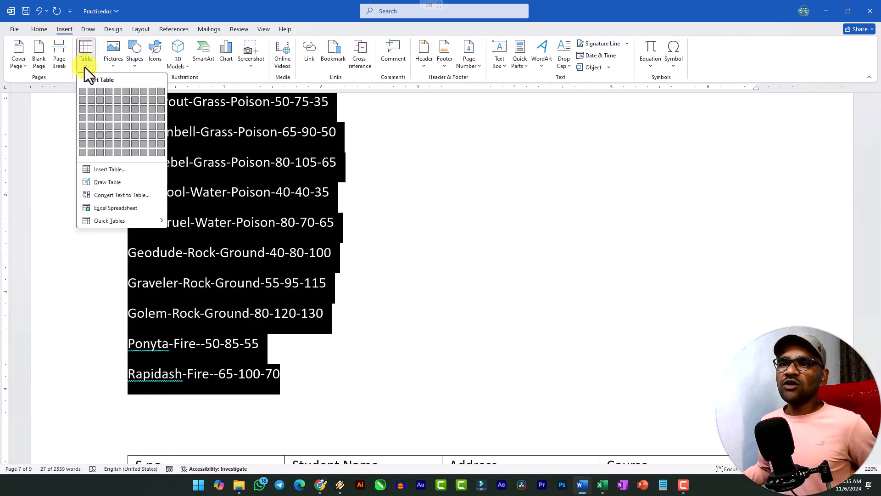
click(120, 197)
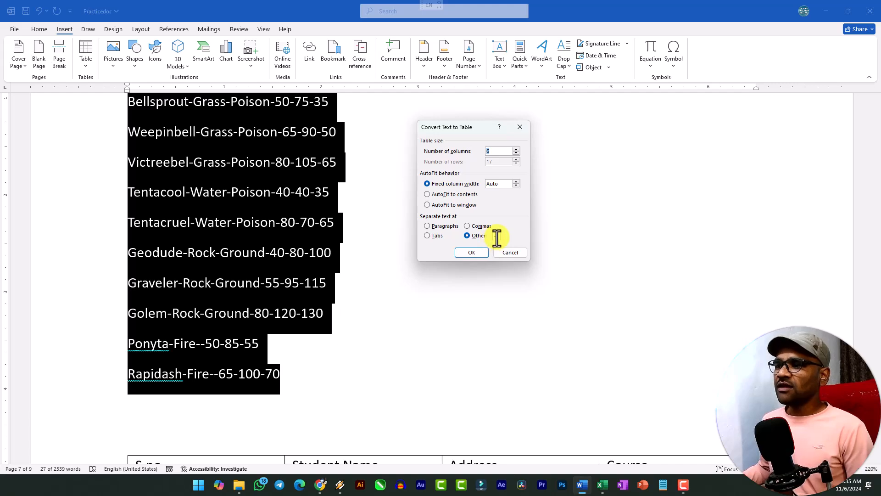
click(469, 253)
Review the converted tables on the page and select the whole middle one to compare the results
scroll(362, 268, up, 15)
scroll(366, 273, up, 4)
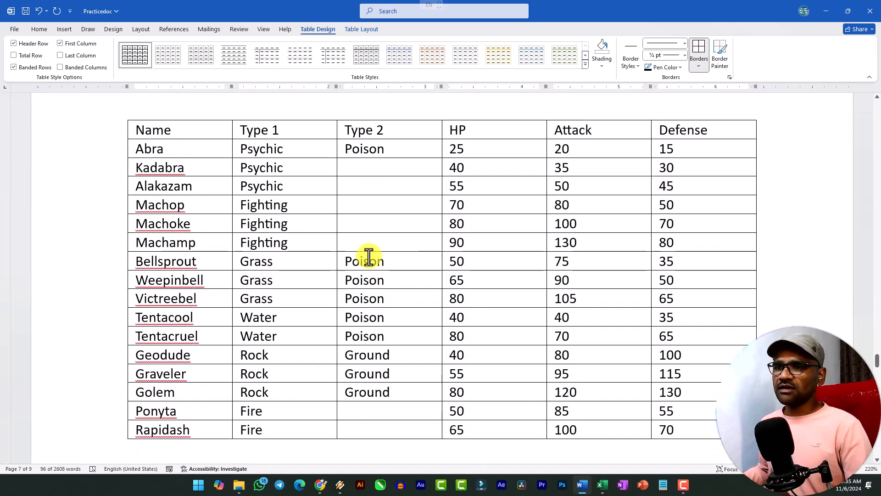
scroll(374, 268, down, 4)
click(168, 298)
click(164, 321)
click(124, 312)
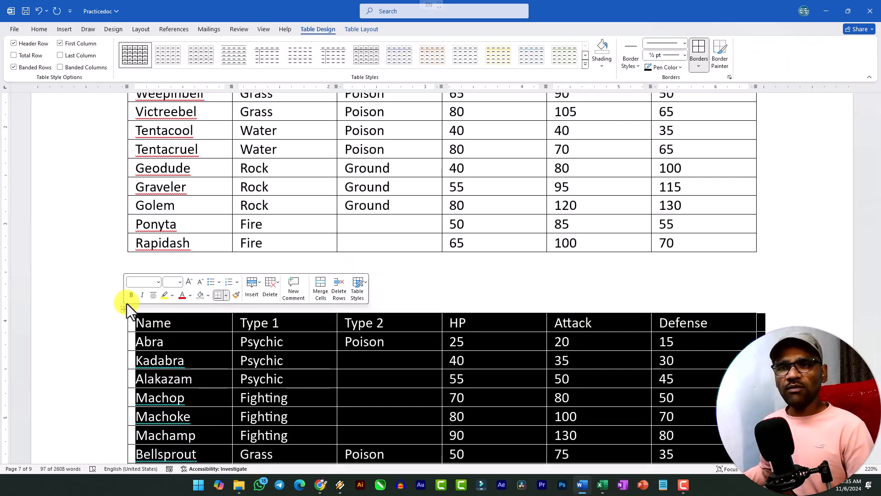
key(BackSpace)
Insert an Excel spreadsheet on the blank line between the two empty tables, return to the document and delete the spreadsheet
click(63, 30)
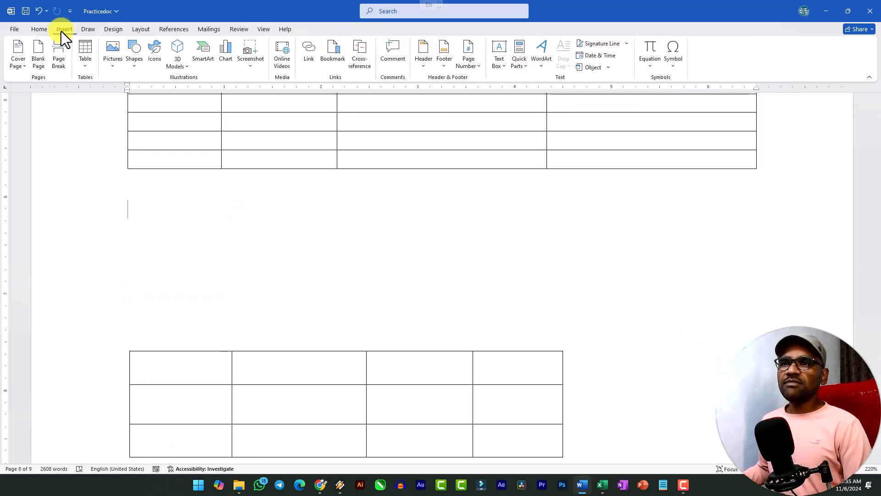
click(86, 63)
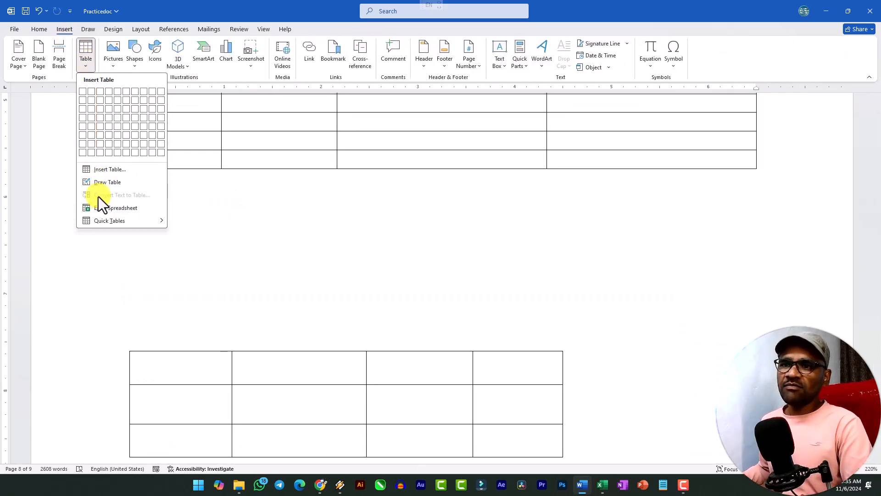
click(131, 209)
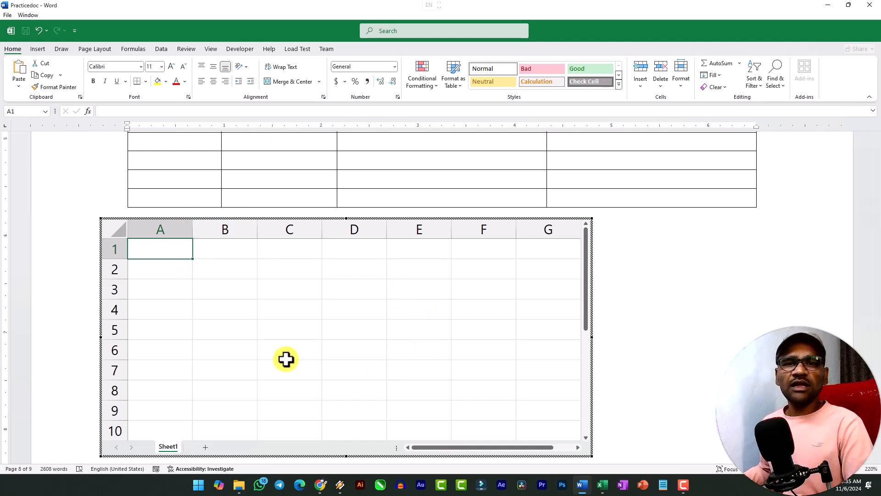
click(641, 305)
click(193, 223)
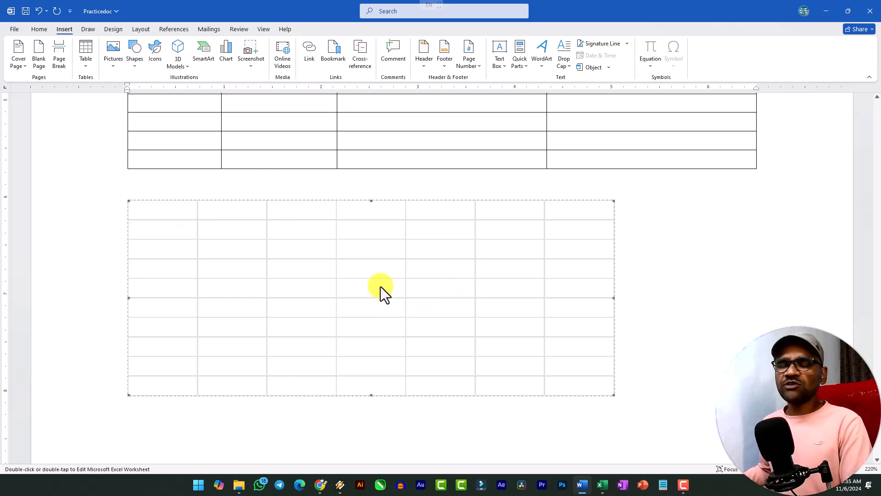
key(Delete)
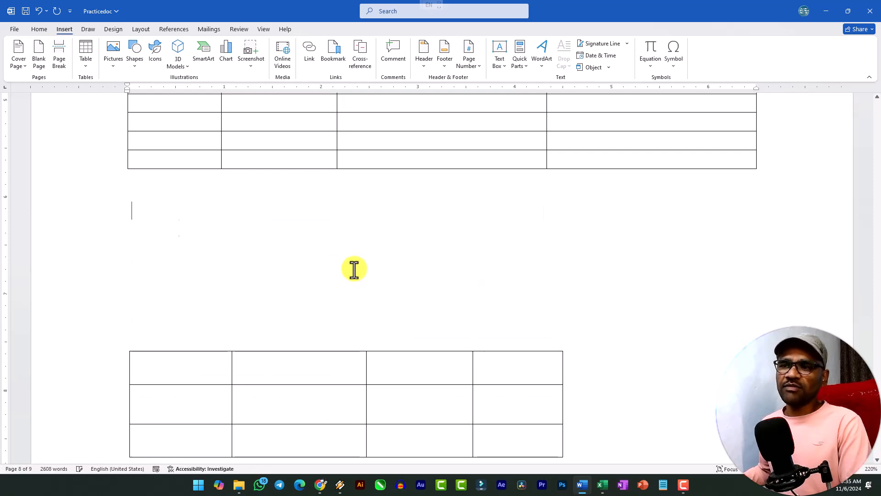
Insert the Tabular List quick table on the blank line between the two empty tables
click(85, 59)
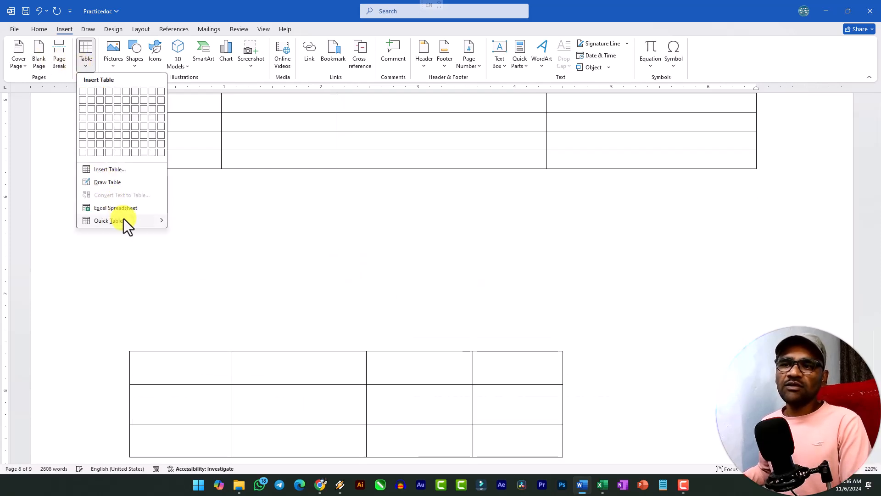
mouse_move(125, 221)
scroll(227, 316, down, 10)
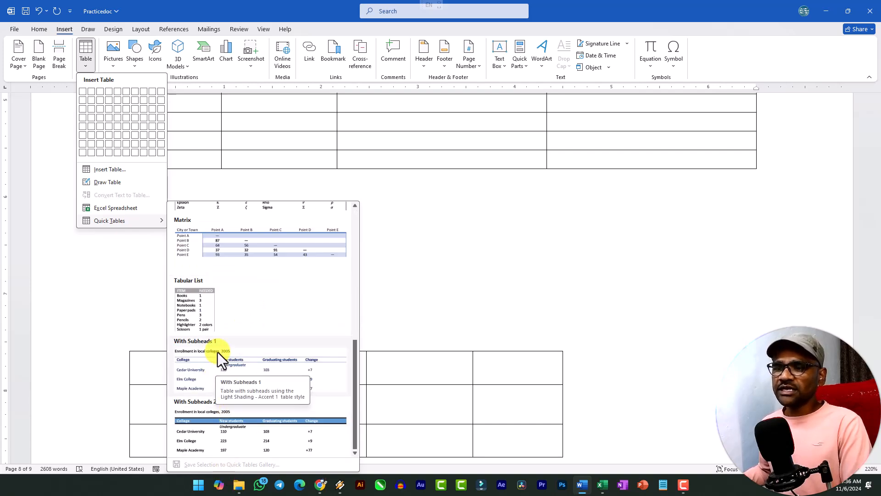
click(196, 304)
click(160, 229)
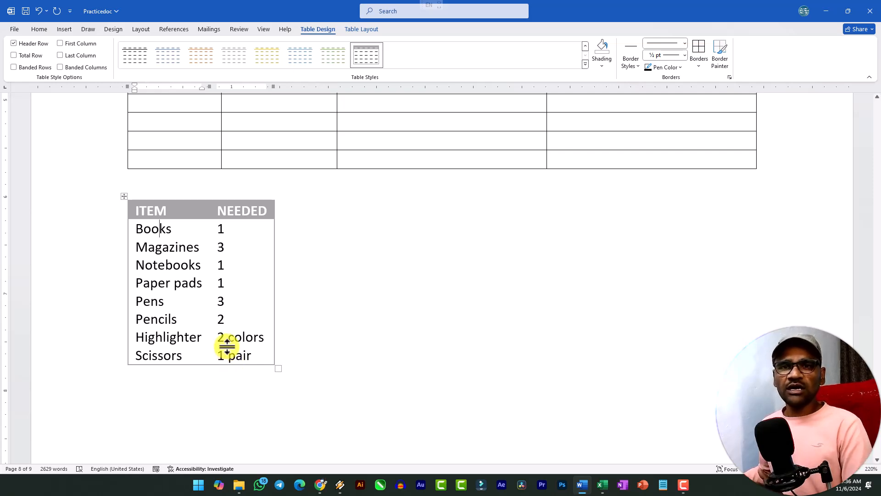
click(323, 384)
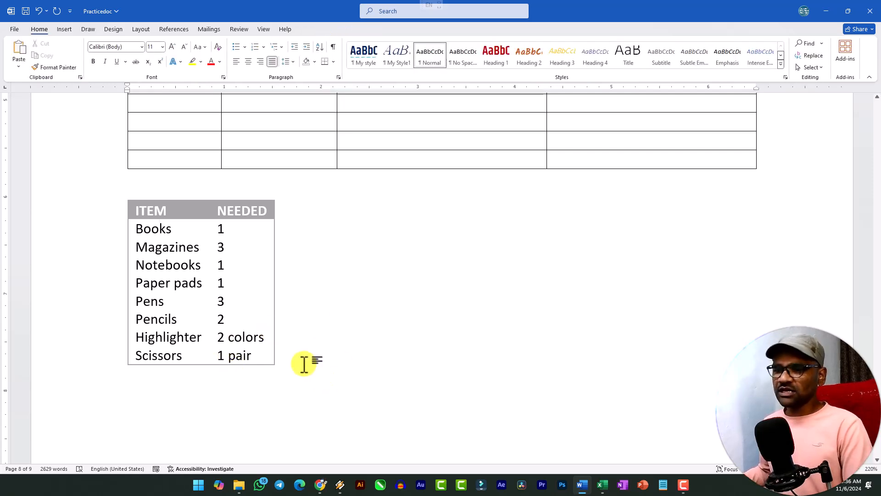
Apply the orange List Table 3 - Accent 2 style to the whole first converted table, from the Name header to Rapidash
scroll(225, 323, up, 10)
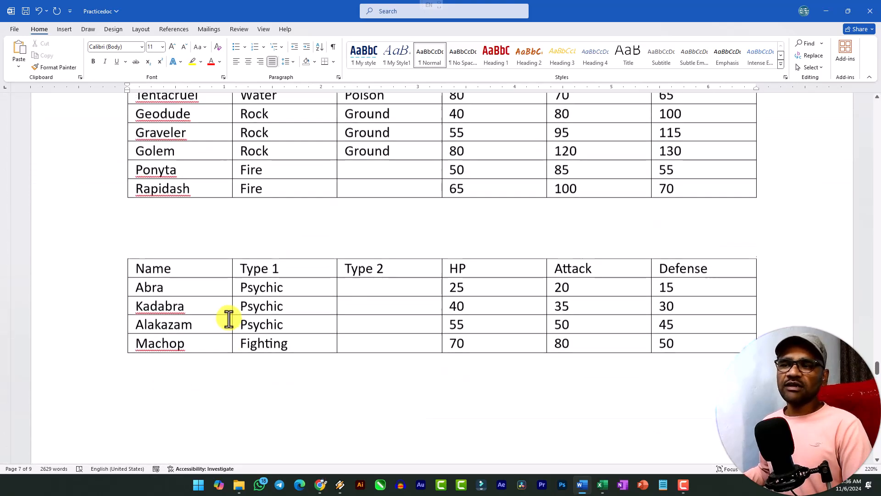
scroll(229, 318, down, 10)
scroll(228, 318, up, 15)
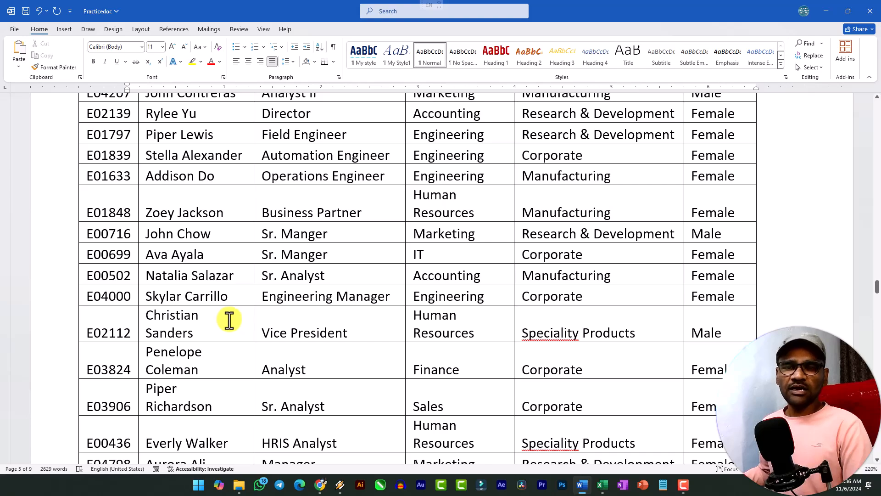
scroll(240, 329, down, 15)
scroll(271, 298, down, 10)
click(322, 266)
click(127, 121)
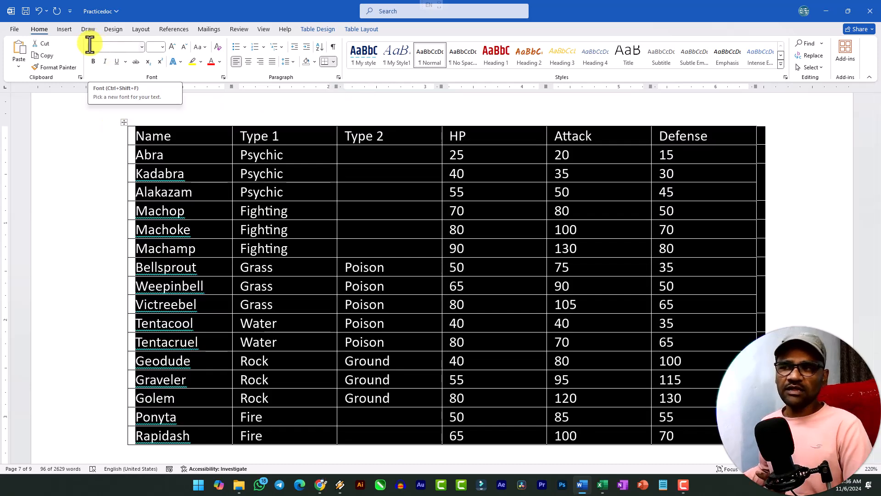
click(212, 175)
click(124, 122)
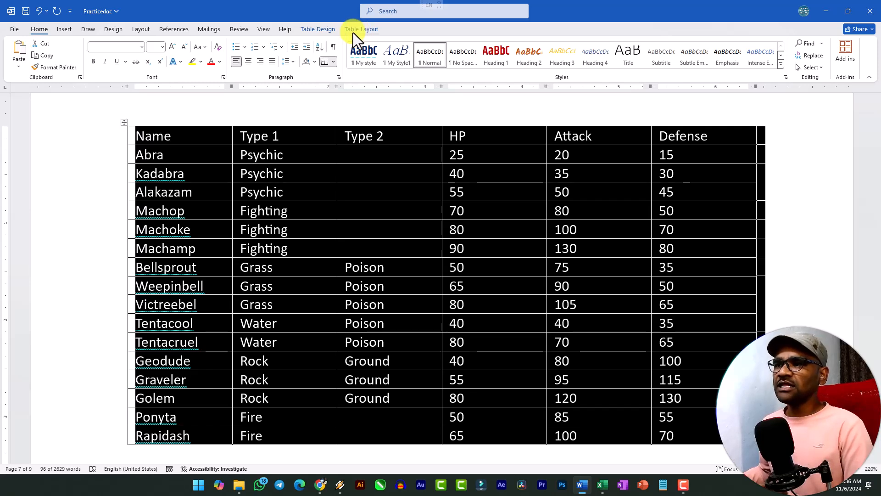
click(317, 31)
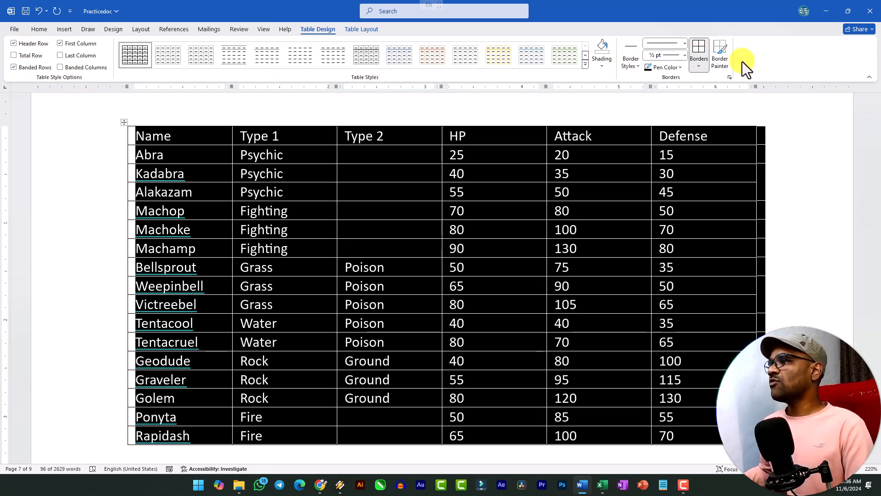
click(585, 66)
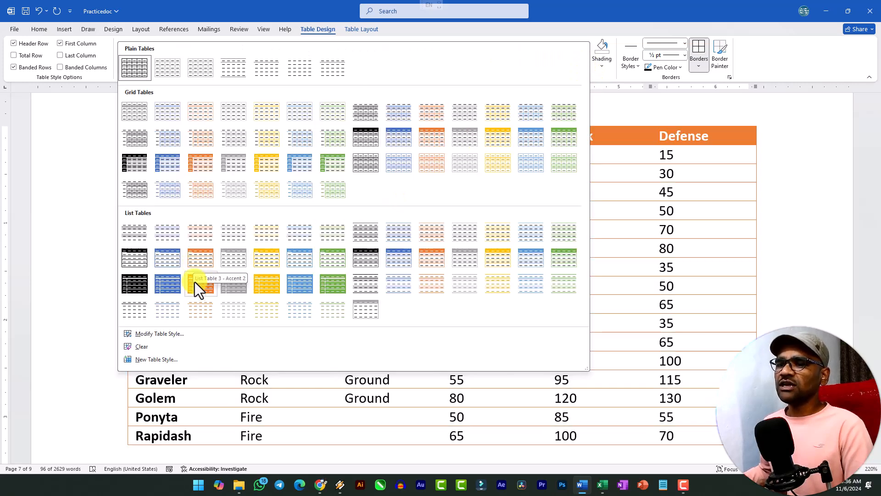
click(198, 261)
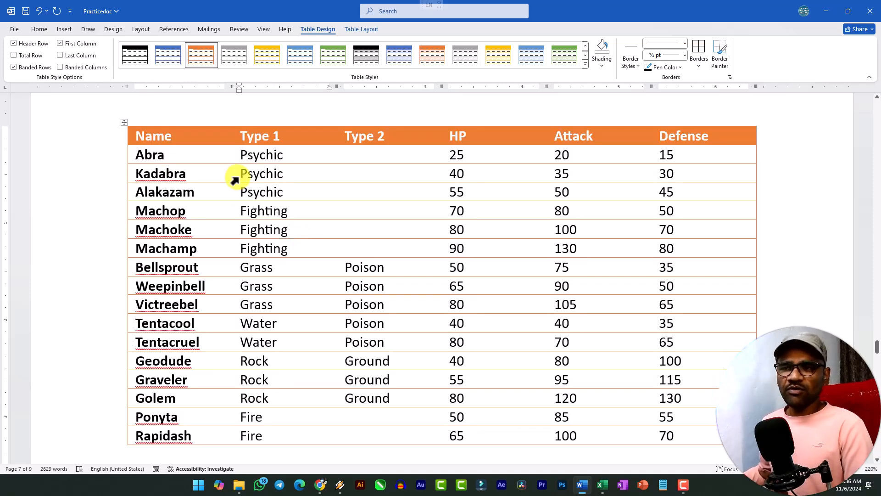
Make the header row of the table converted from dash-separated text bold at size 12, and try a yellow fill on it
scroll(236, 207, up, 8)
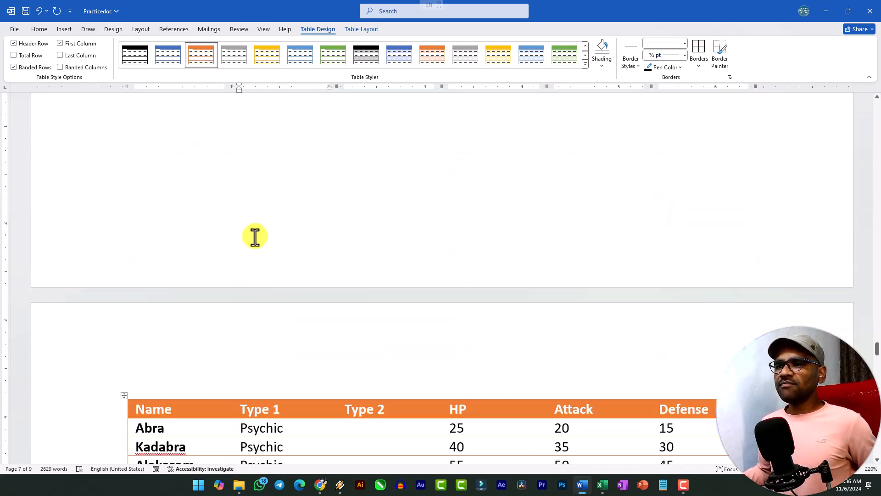
scroll(254, 234, down, 6)
click(173, 276)
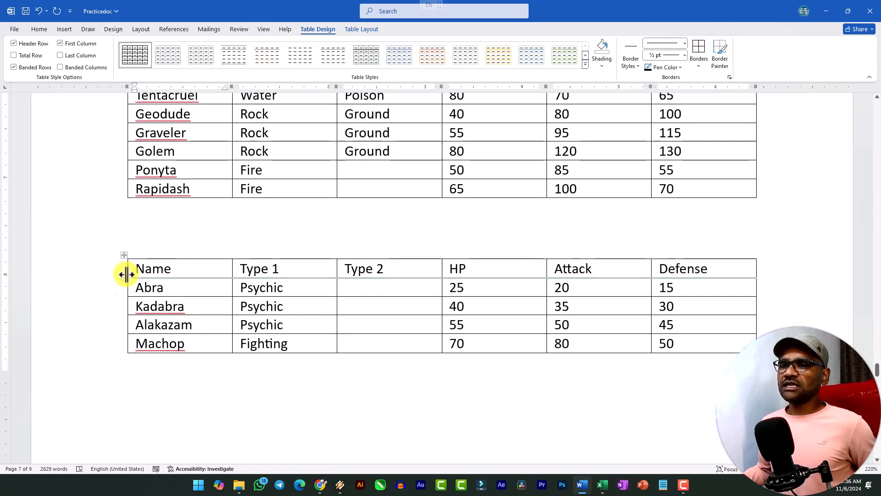
drag(141, 268, 641, 252)
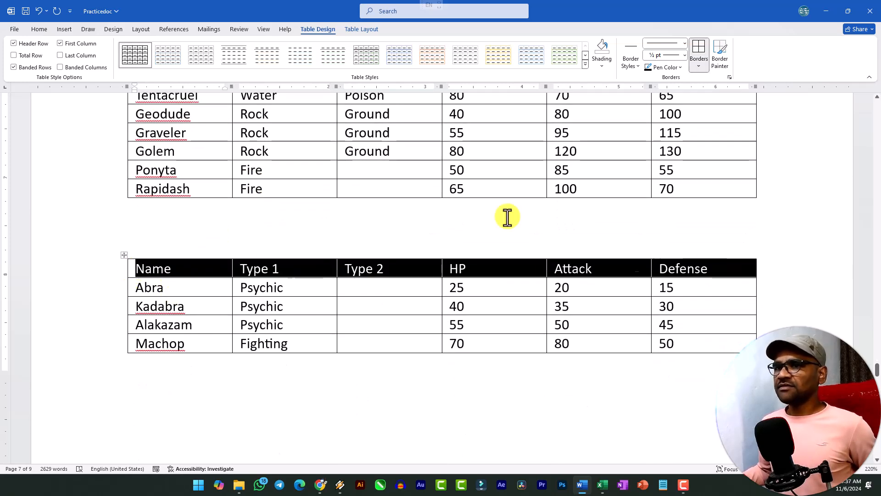
click(30, 28)
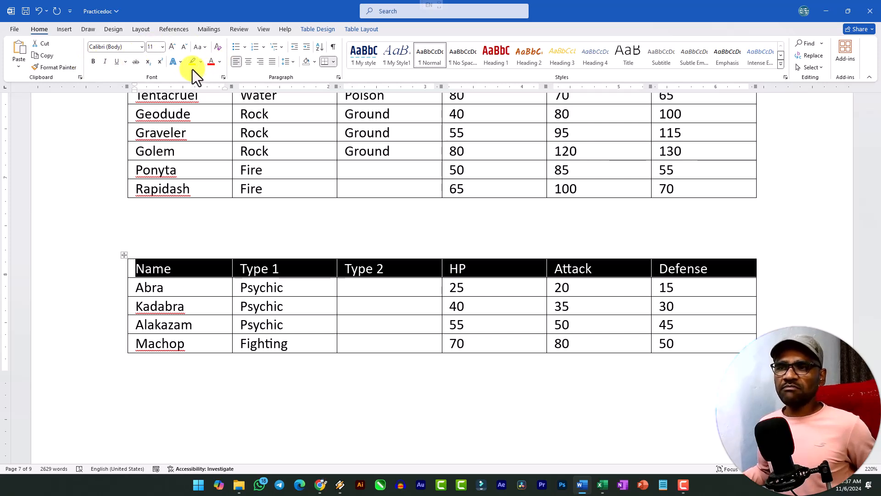
click(92, 62)
click(173, 47)
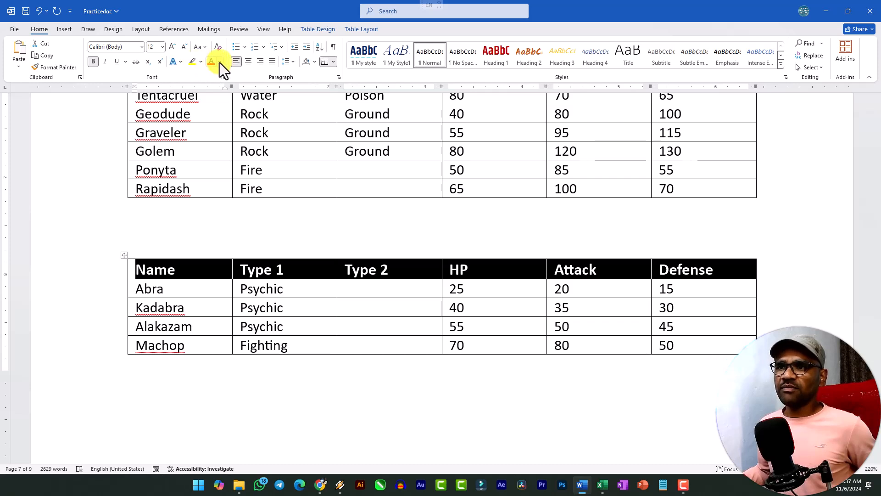
click(316, 62)
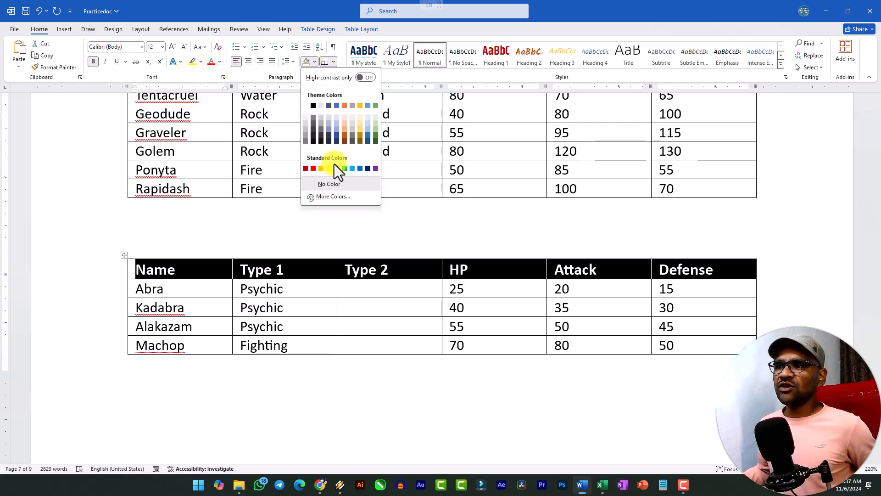
click(328, 169)
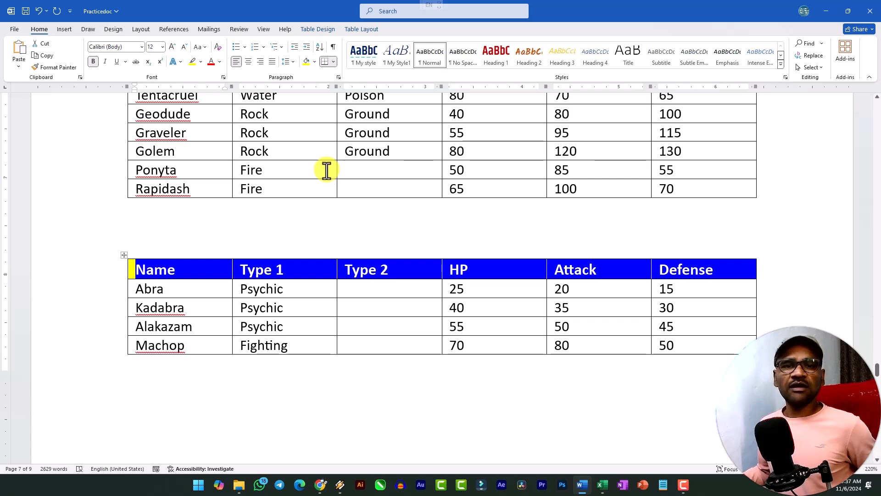
Apply the green List Table 3 style to the whole table converted from dash-separated text and compare it with the other tables
click(126, 255)
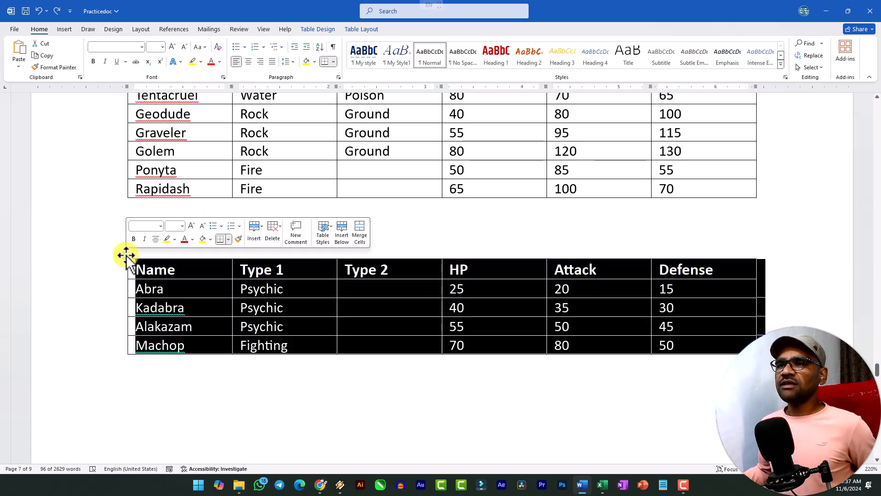
click(321, 29)
click(585, 66)
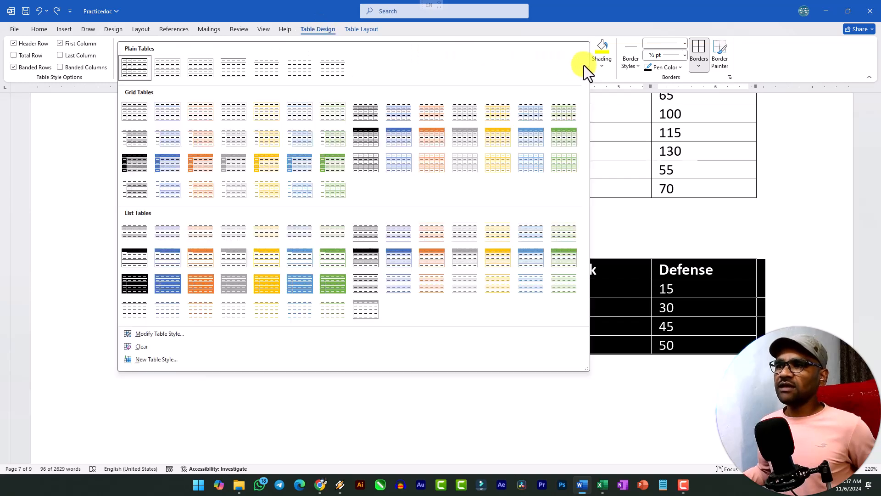
click(330, 268)
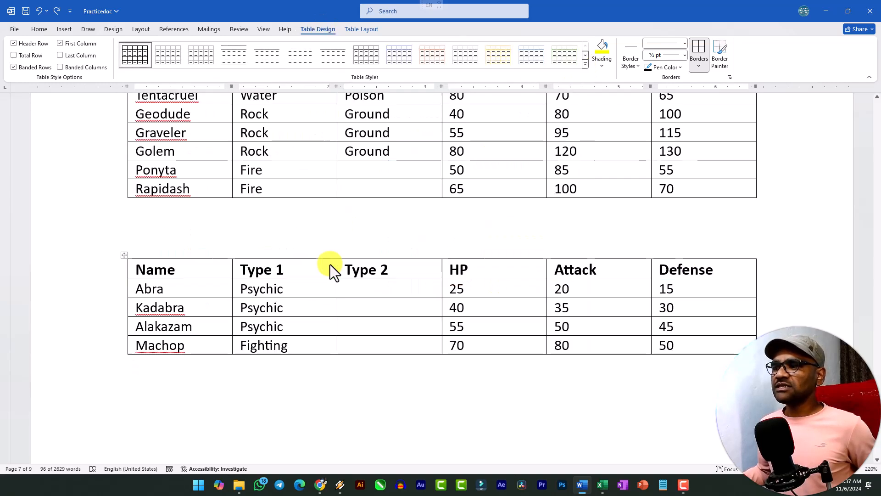
scroll(326, 285, up, 3)
scroll(326, 285, down, 4)
scroll(325, 282, up, 10)
scroll(431, 281, down, 4)
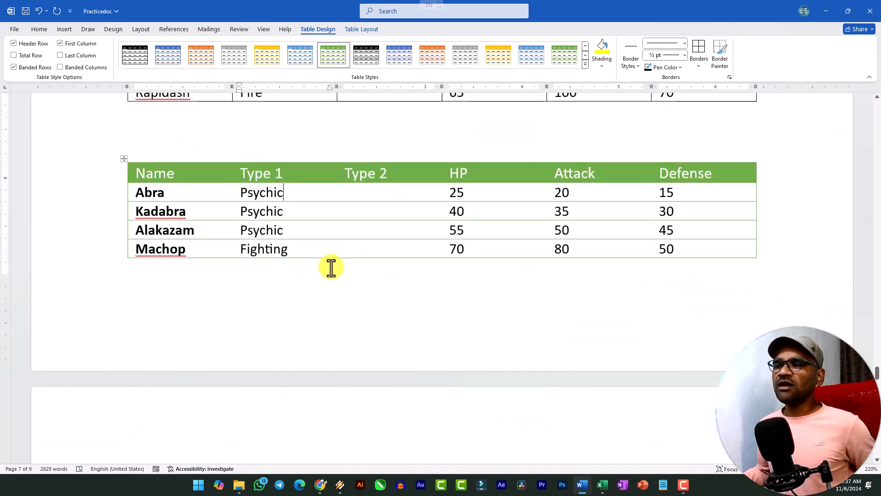
Change the style of the whole green table to the gold list style with shaded banded rows
click(126, 158)
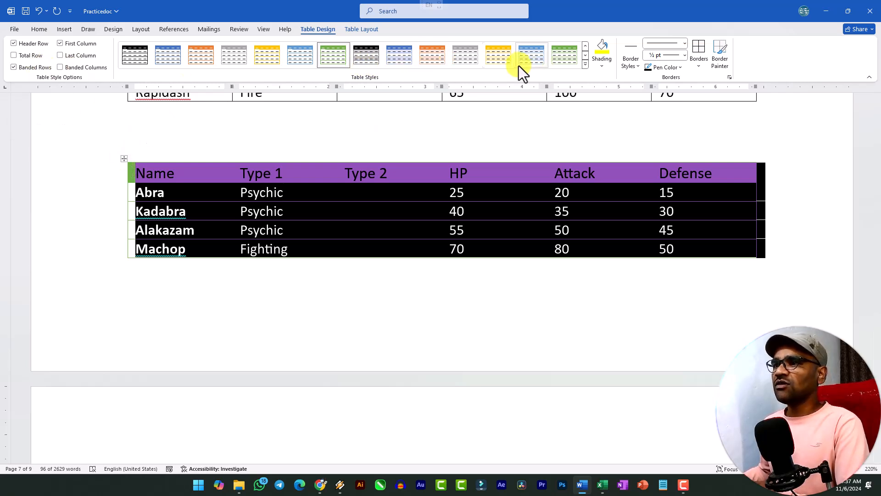
click(504, 57)
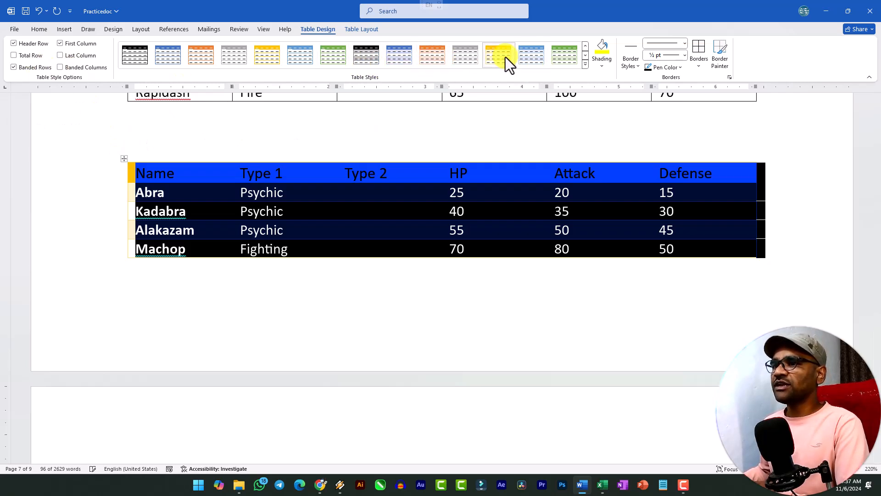
Turn off banded rows for the whole gold table and review its rows without shading
click(350, 216)
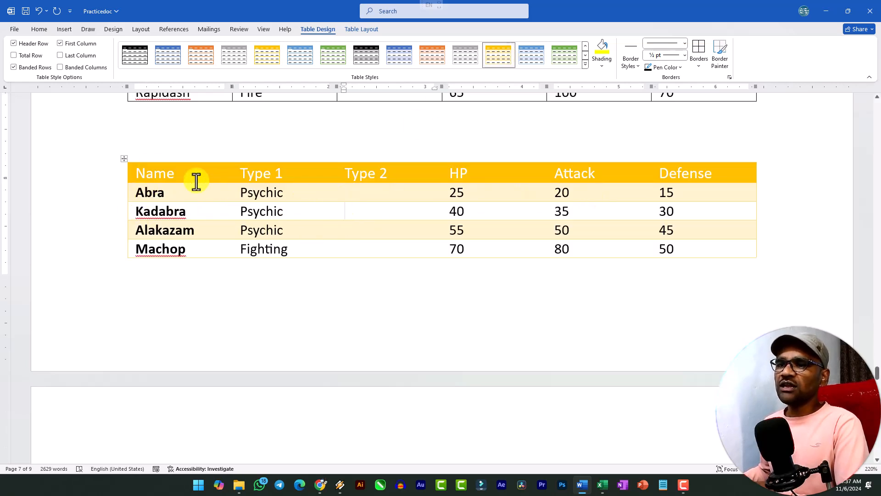
click(123, 159)
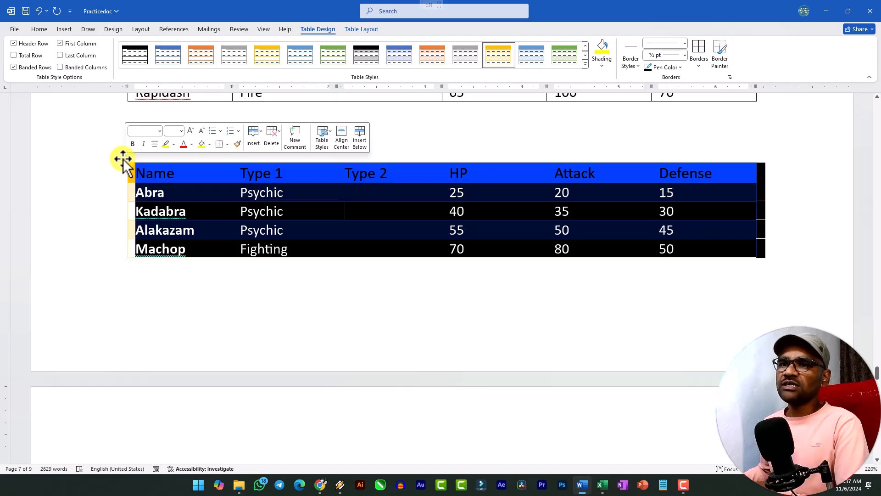
click(29, 69)
click(203, 210)
scroll(271, 238, up, 5)
scroll(272, 240, down, 5)
scroll(272, 240, up, 6)
Turn banded rows back on for the whole gold table
click(124, 255)
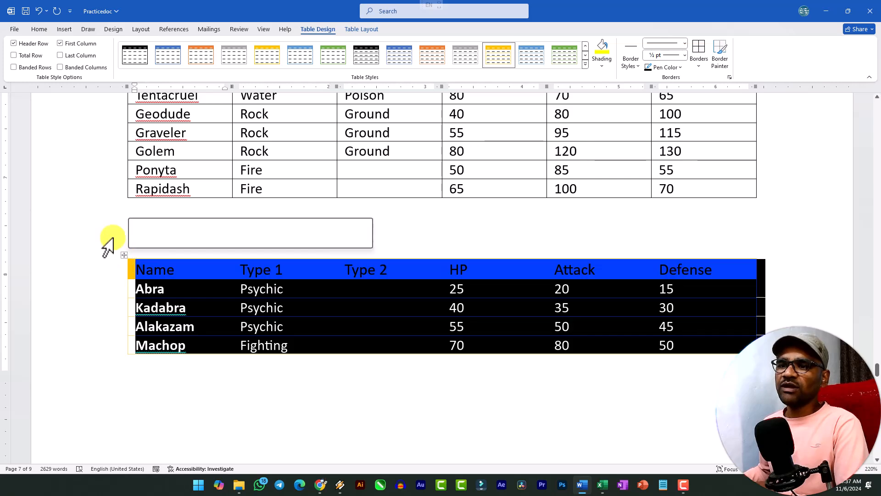
click(26, 67)
click(196, 289)
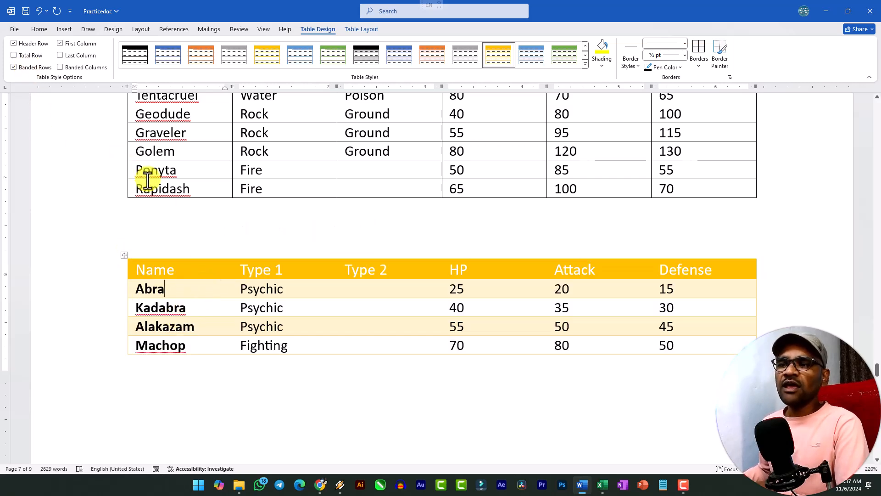
Replace the banded rows of the whole gold table with banded columns
click(124, 255)
click(29, 67)
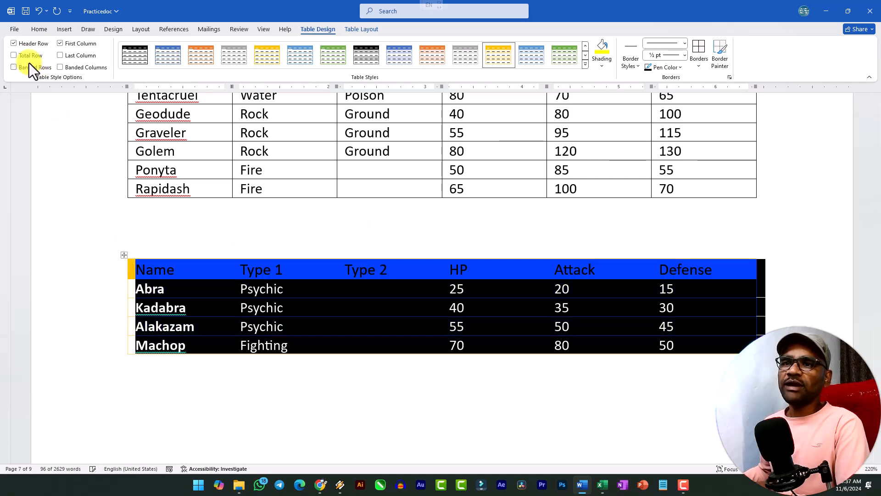
click(60, 67)
click(228, 314)
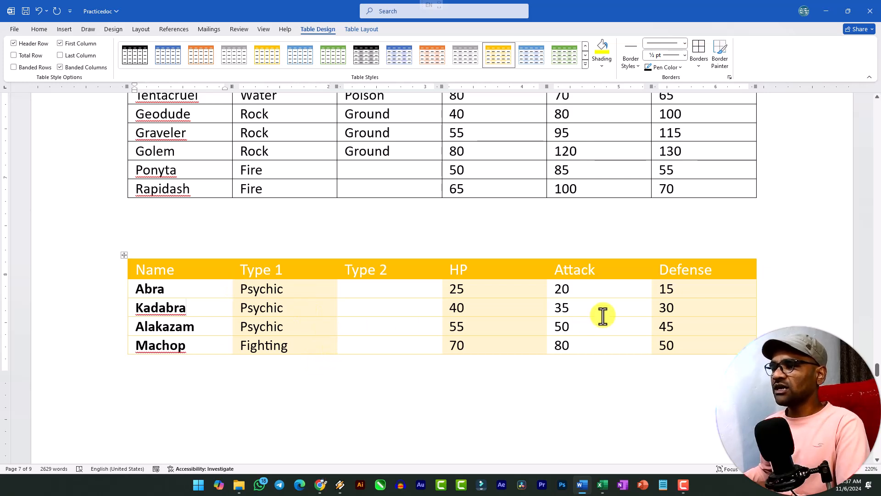
Turn off banded columns and restore banded rows on the whole gold table
click(124, 256)
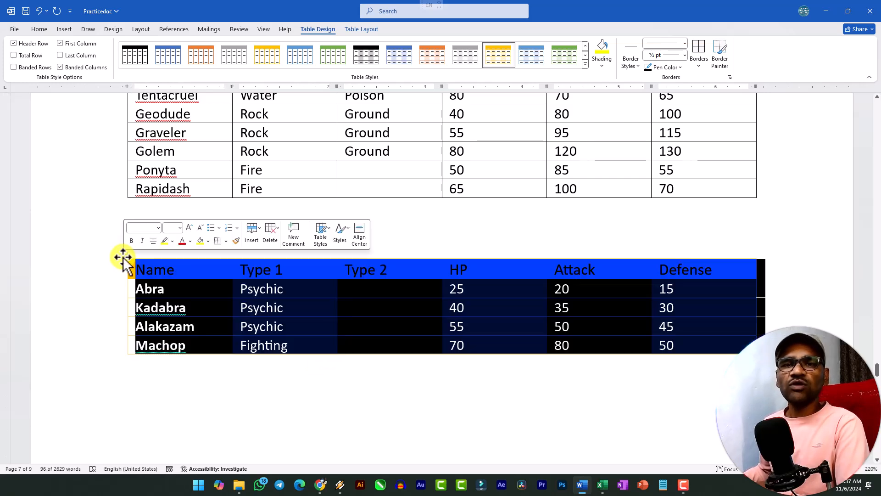
click(61, 68)
click(31, 68)
click(211, 306)
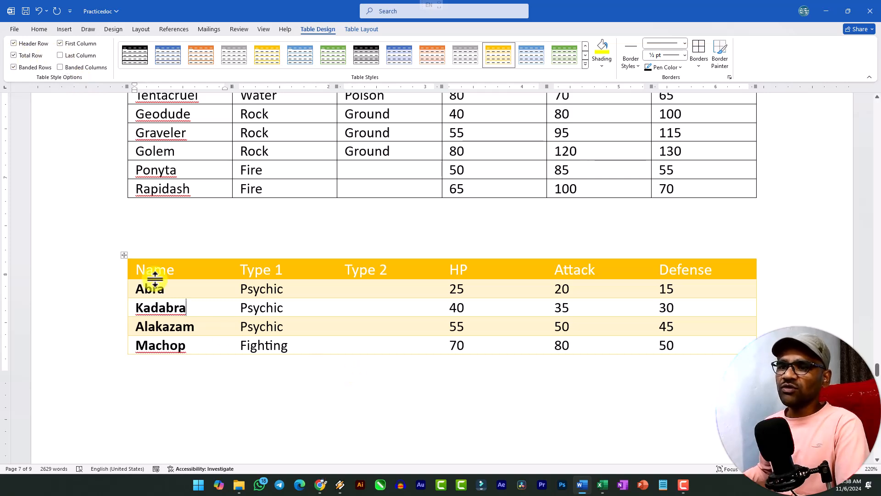
Turn off the Total Row option for the gold table and check its rows down to Rapidash
scroll(151, 281, down, 10)
scroll(177, 285, up, 8)
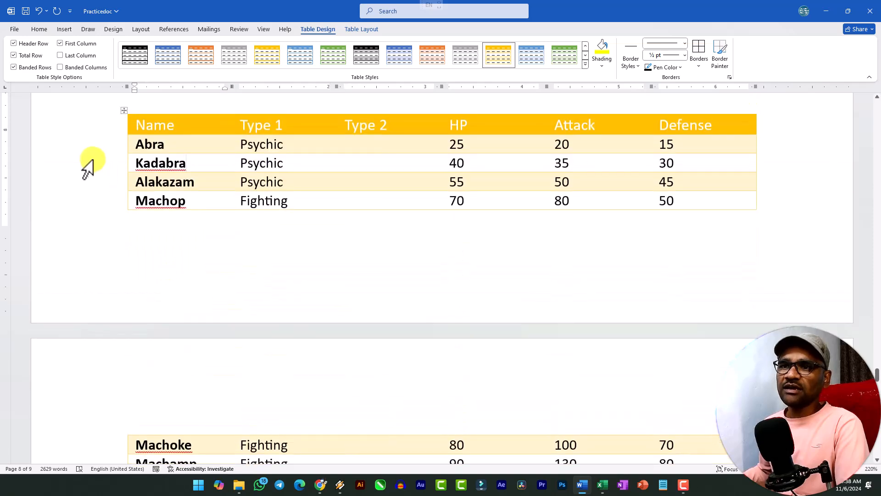
click(13, 56)
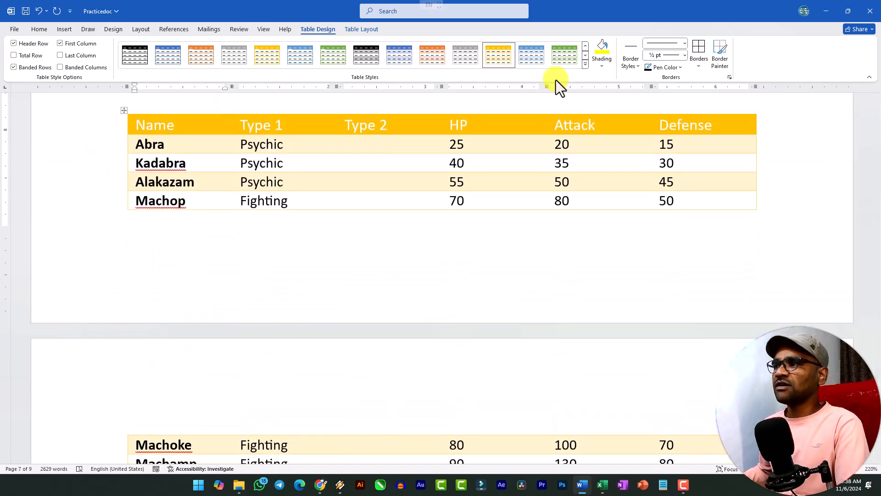
scroll(501, 212, down, 5)
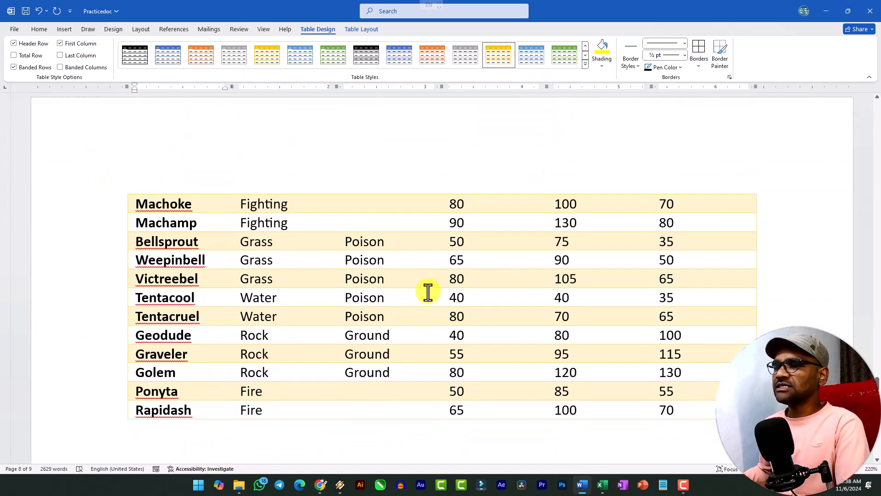
scroll(202, 279, up, 5)
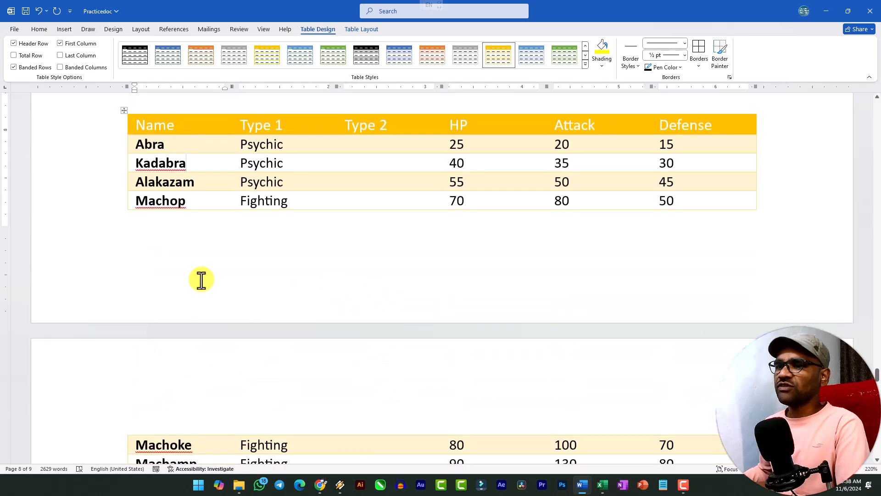
Remove all borders from the whole gold table with the No Border option
click(124, 110)
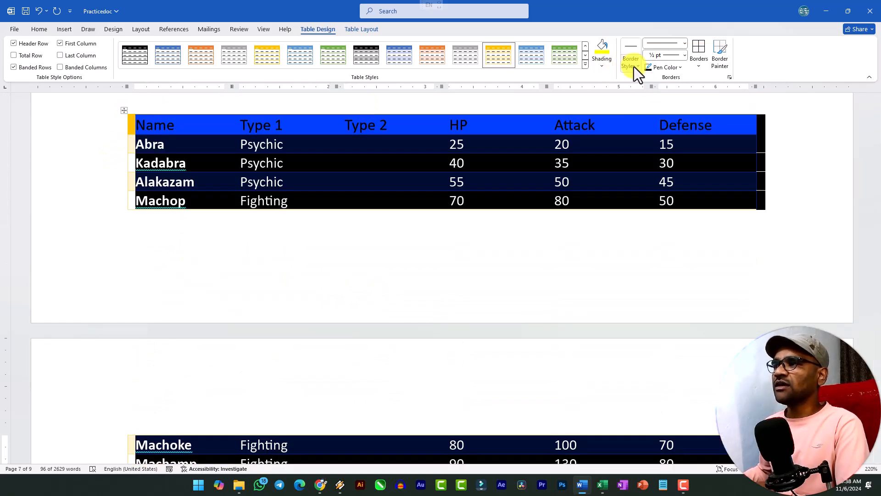
click(697, 68)
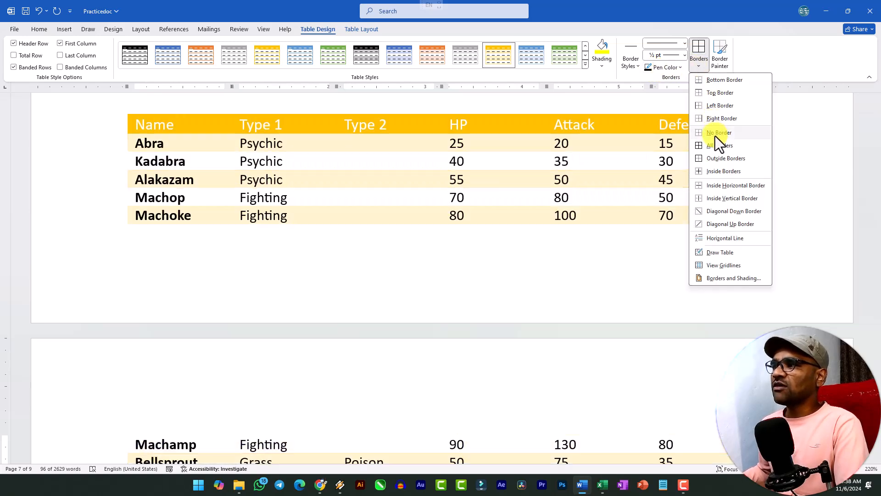
click(715, 135)
click(307, 180)
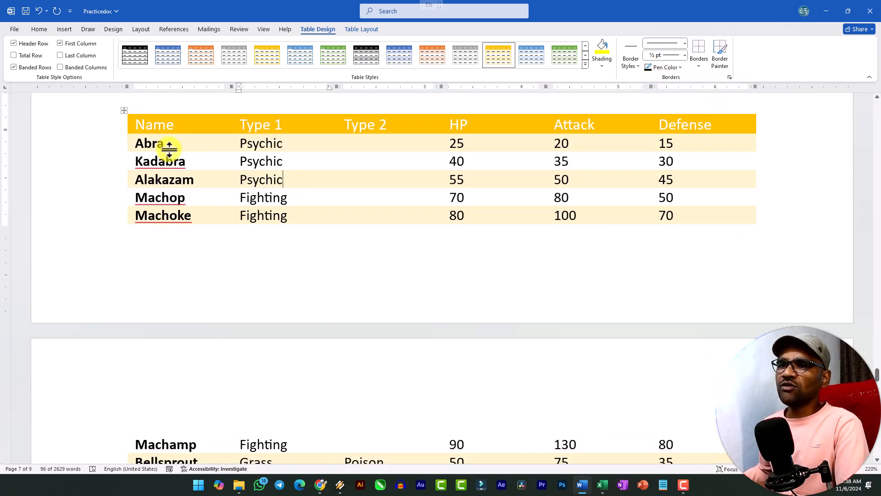
Show the gridlines of the borderless gold table and inspect its cell divisions up close
click(123, 112)
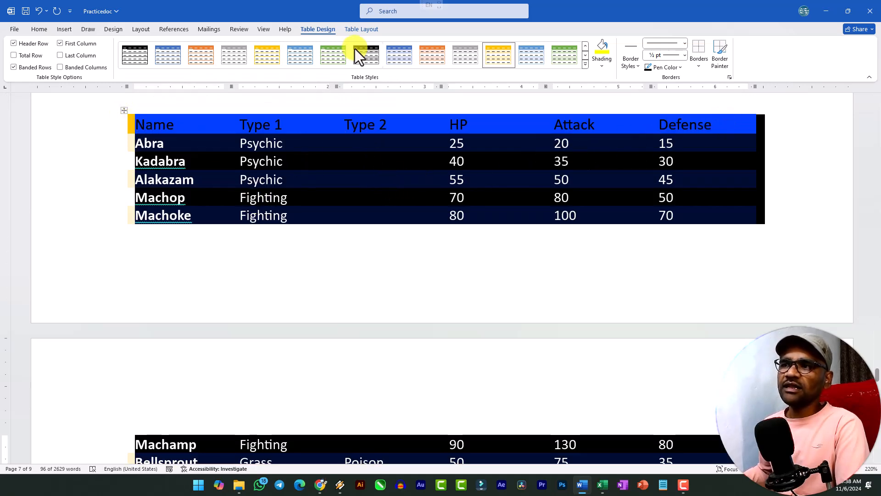
click(370, 30)
click(50, 57)
click(266, 161)
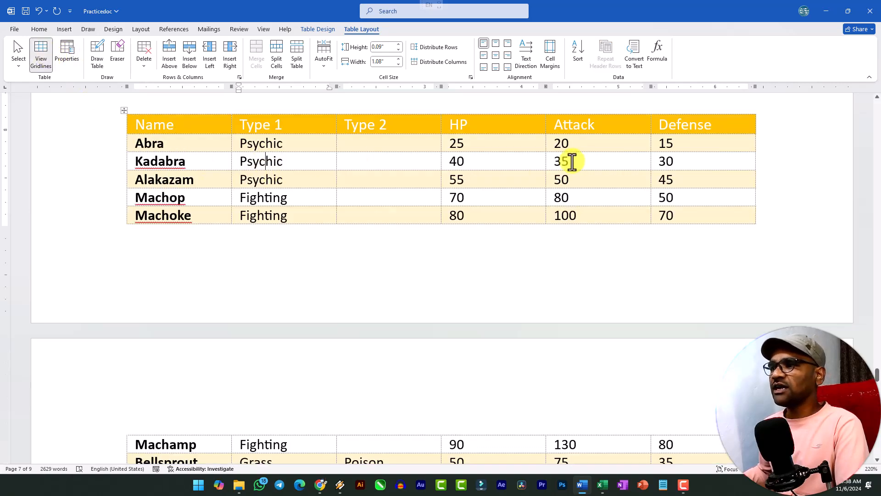
ctrl+scroll(366, 175, up, 6)
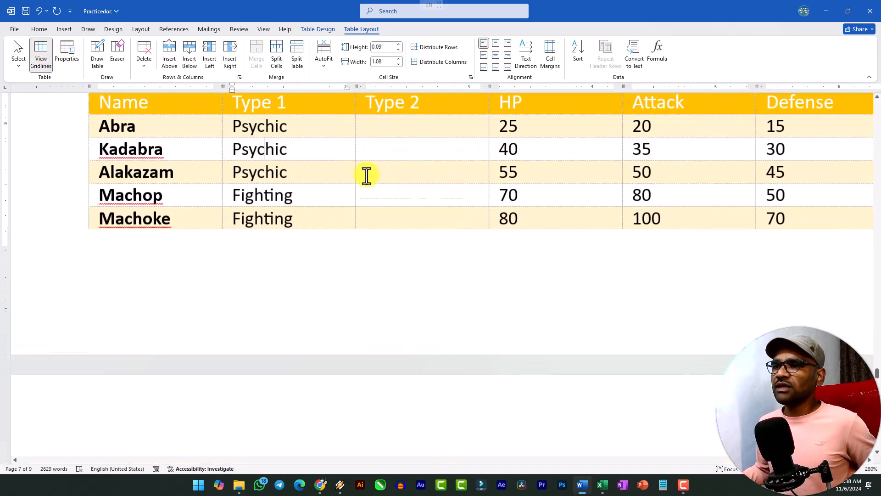
ctrl+scroll(349, 172, down, 1)
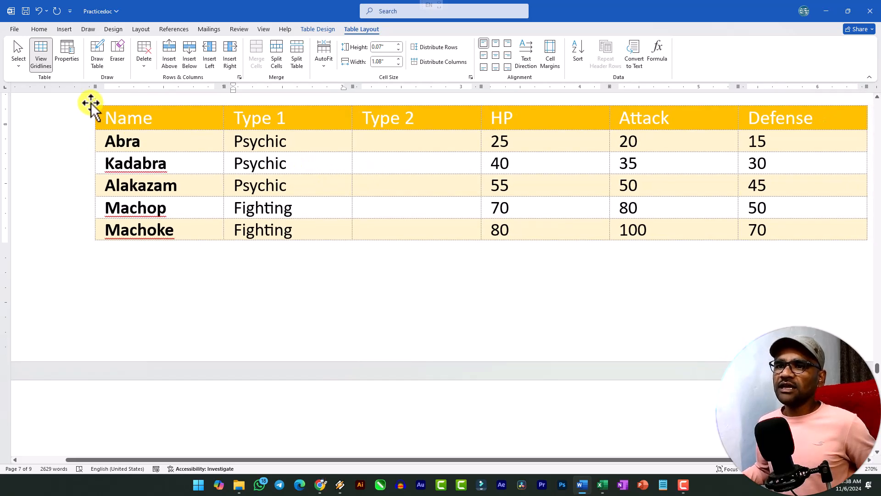
Hide the gridlines of the gold table again
click(91, 103)
click(40, 57)
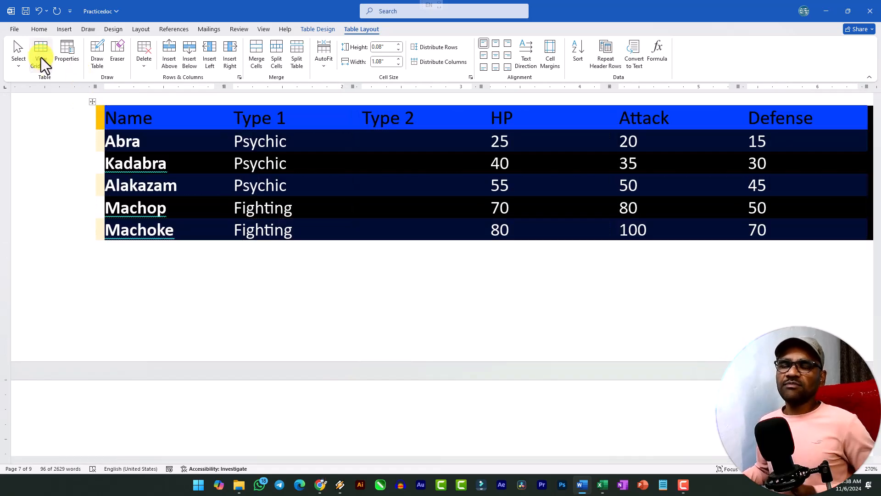
click(244, 189)
Select only the Abra cell in the gold table using the Select Cell command
click(92, 100)
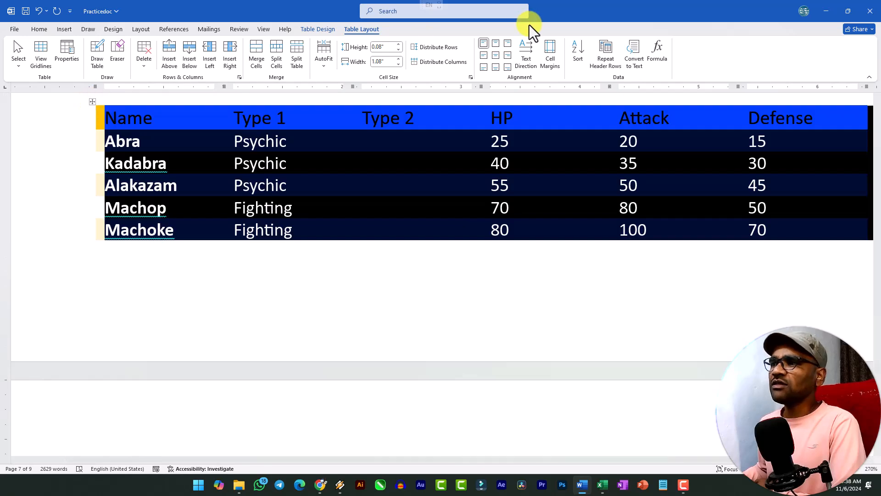
click(318, 29)
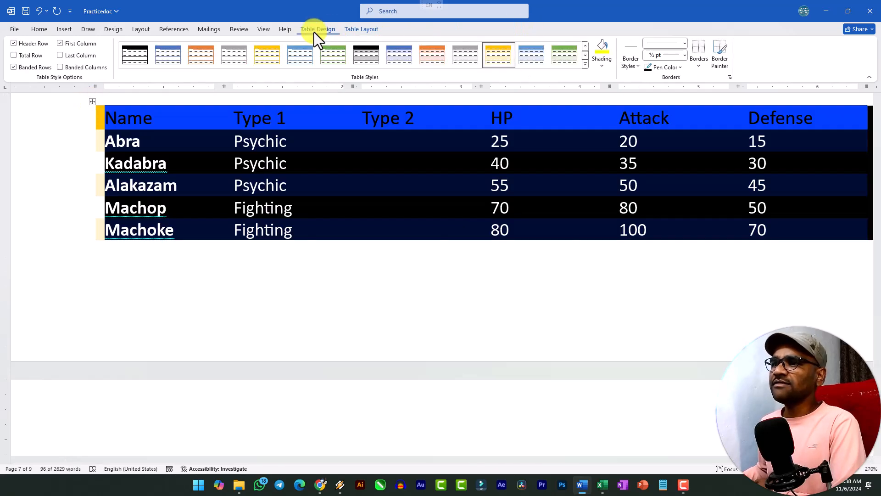
click(362, 29)
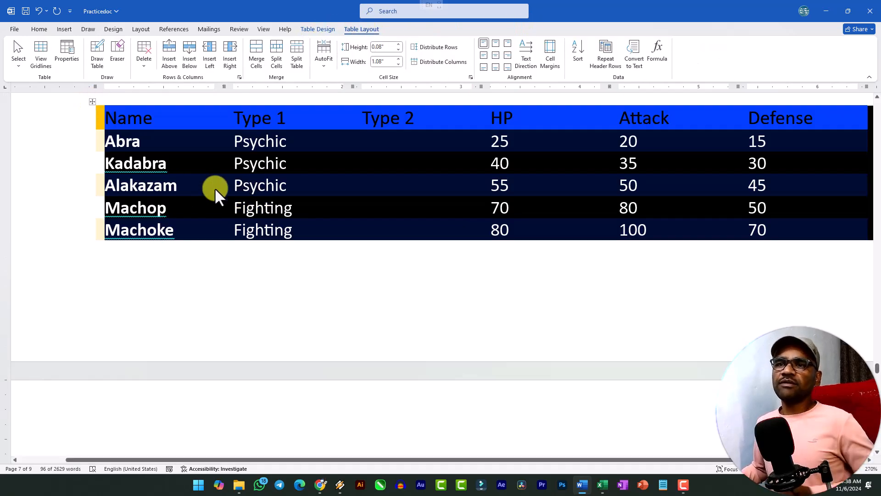
click(20, 63)
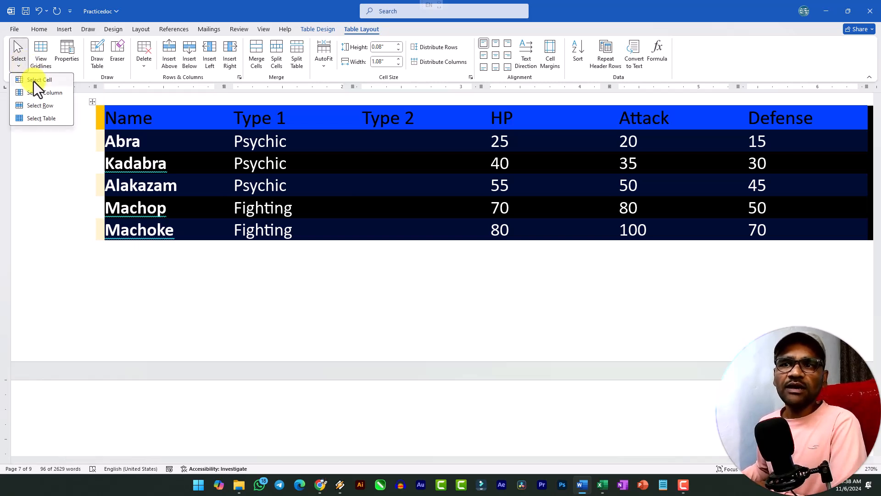
click(208, 188)
click(155, 145)
click(26, 59)
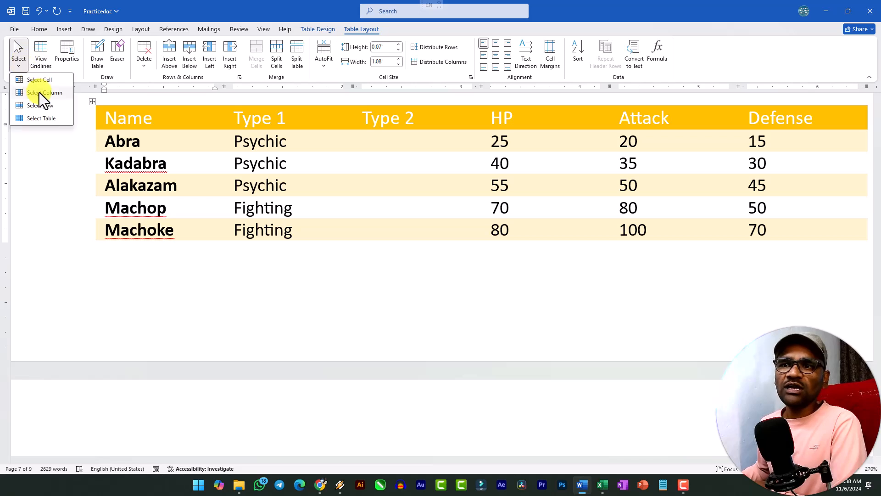
click(38, 84)
Extend the selection from the Abra cell to its row, its columns and the whole table with the Select commands
click(26, 64)
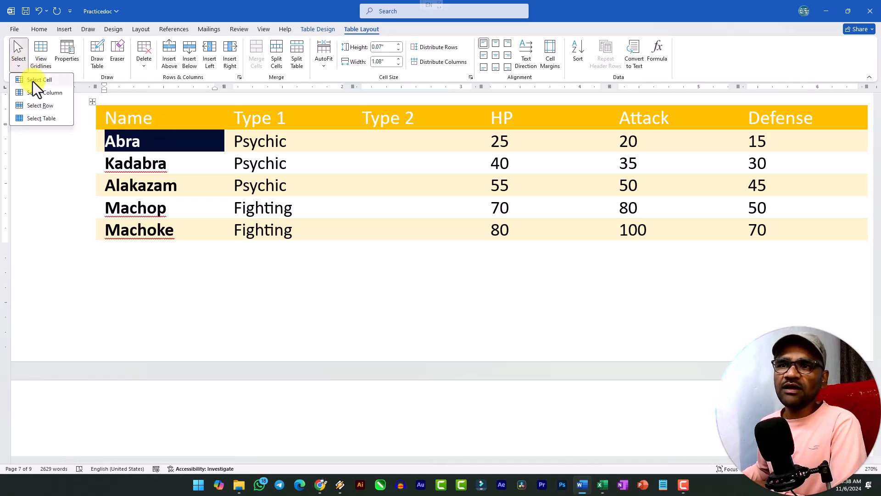
click(43, 106)
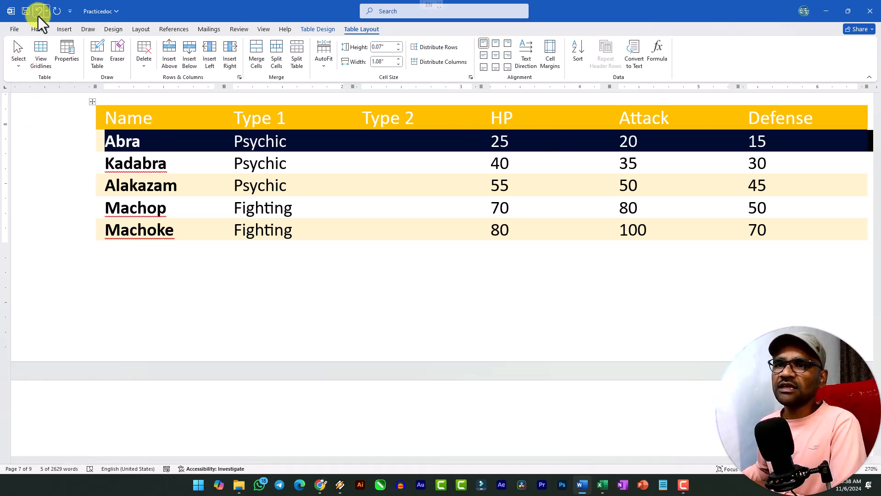
click(19, 63)
click(42, 96)
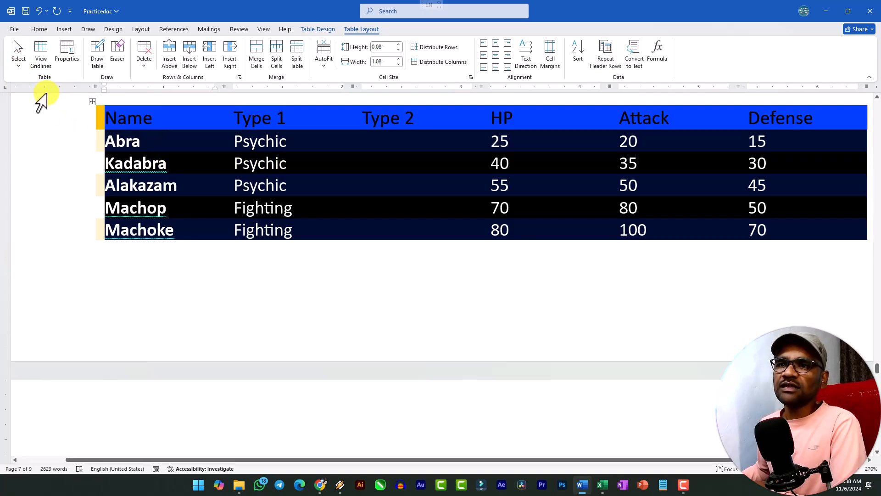
click(20, 67)
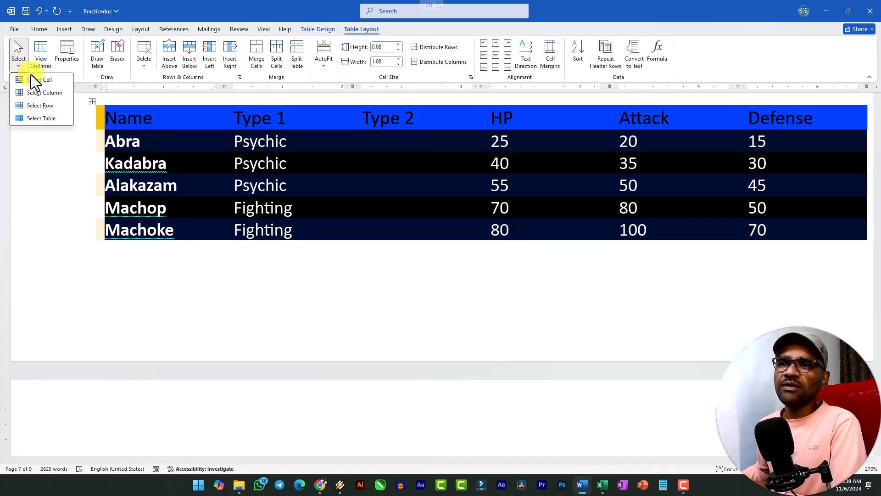
click(46, 118)
click(123, 163)
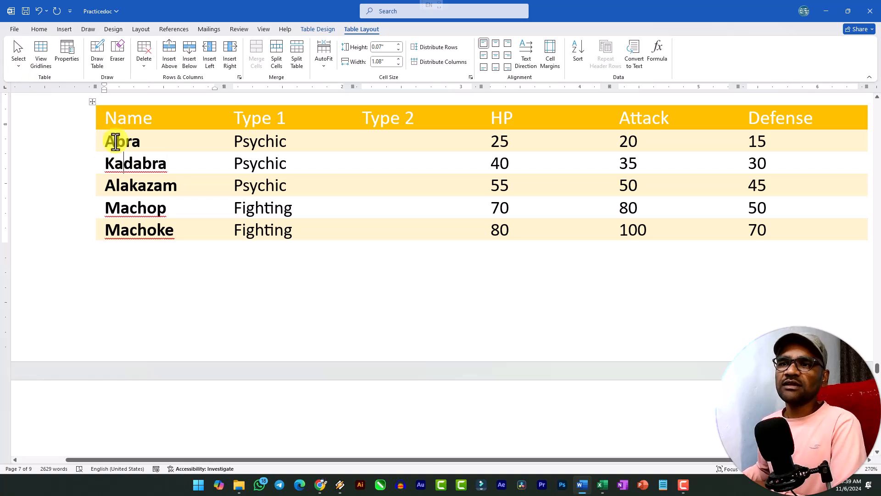
Select the block from the Name header to Machop's HP value, and then select the whole gold table
drag(102, 118, 516, 204)
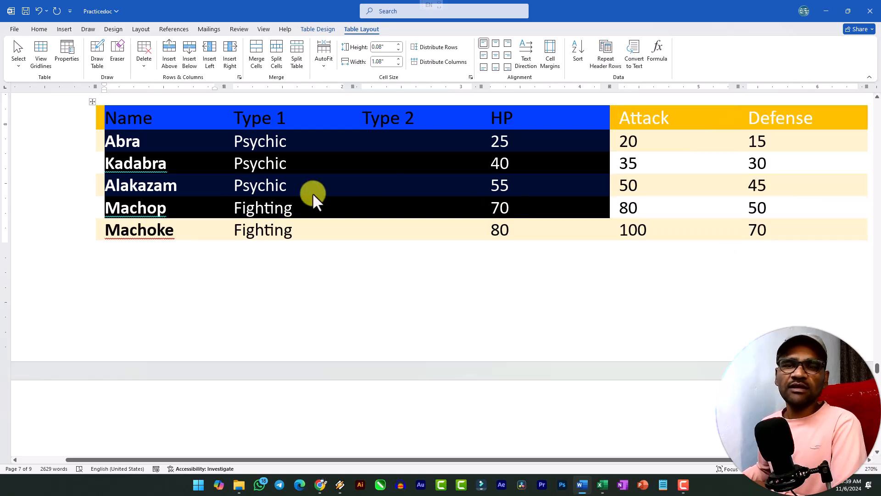
click(181, 153)
click(92, 102)
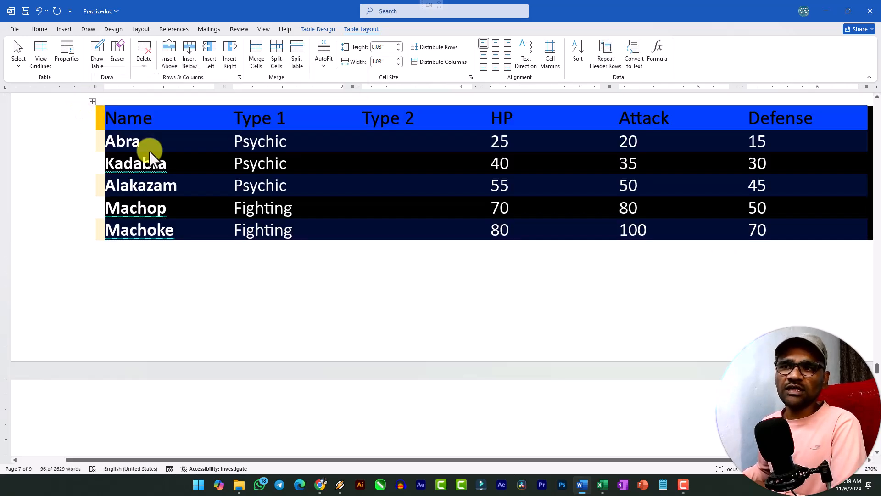
click(150, 151)
click(94, 101)
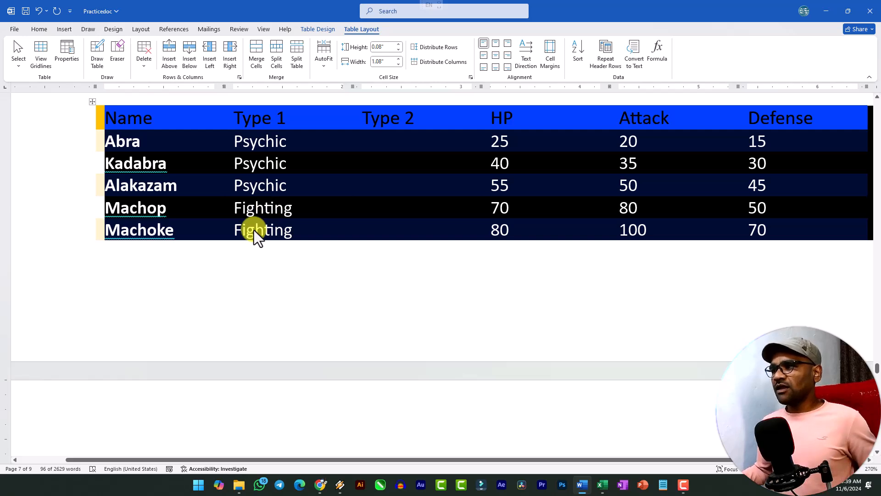
Generate sample paragraphs with =rand() on a new line above the ITEM/NEEDED table
scroll(252, 230, down, 9)
scroll(253, 230, down, 5)
click(324, 228)
drag(262, 194, 338, 416)
scroll(295, 202, down, 12)
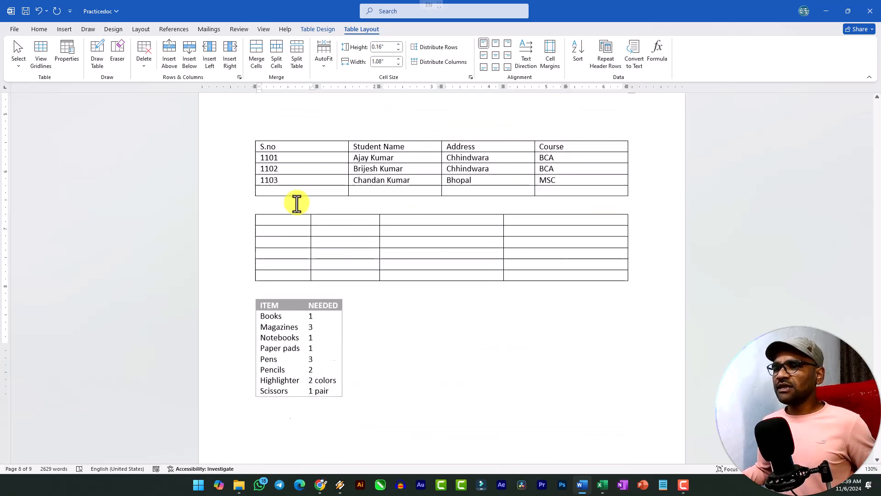
scroll(267, 194, up, 6)
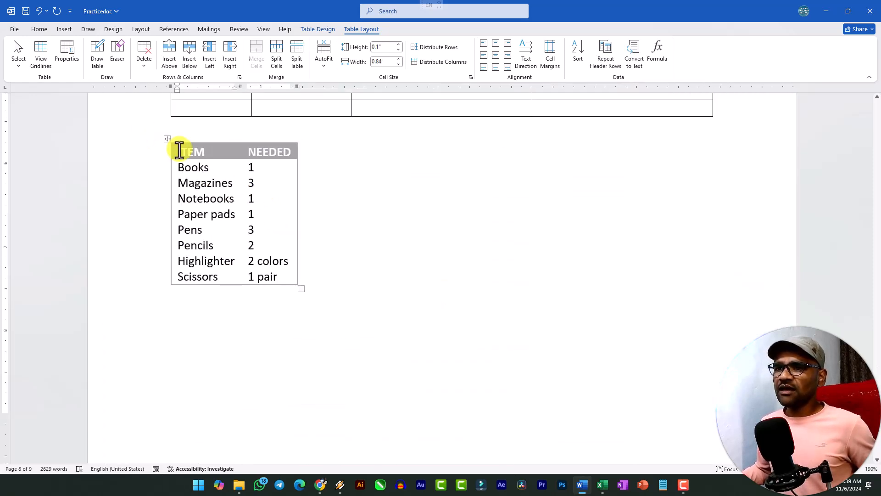
click(168, 139)
click(191, 142)
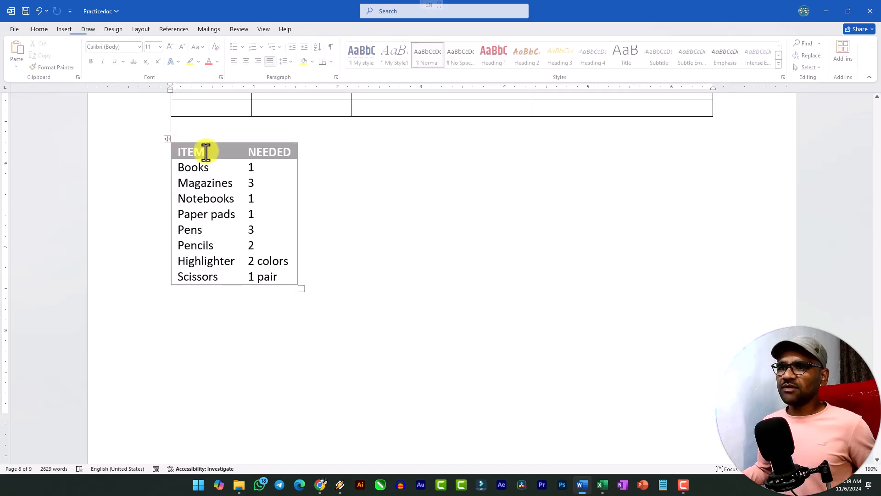
key(Return)
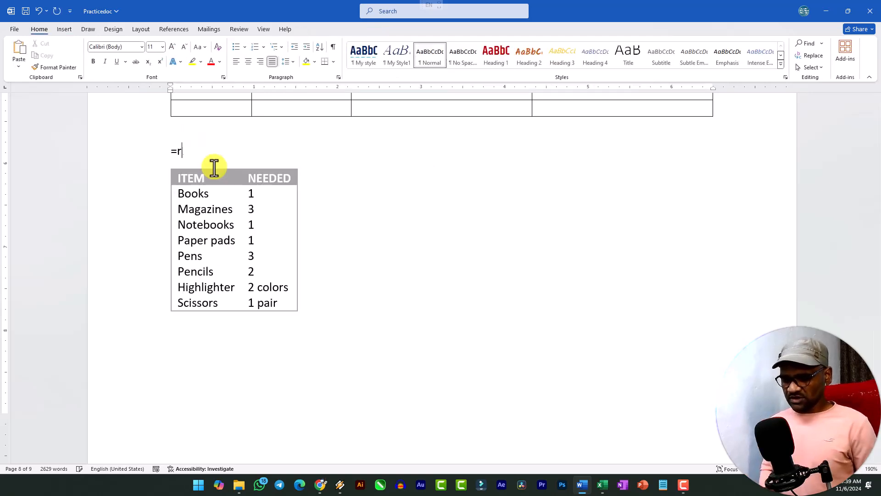
text(=rand())
key(Return)
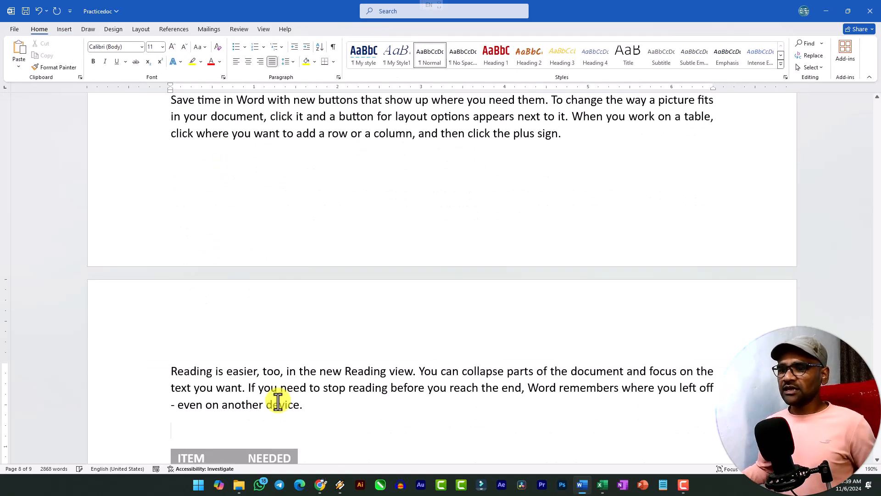
Cut the ITEM/NEEDED table and paste it right after the "Themes and styles" paragraph
scroll(271, 378, down, 3)
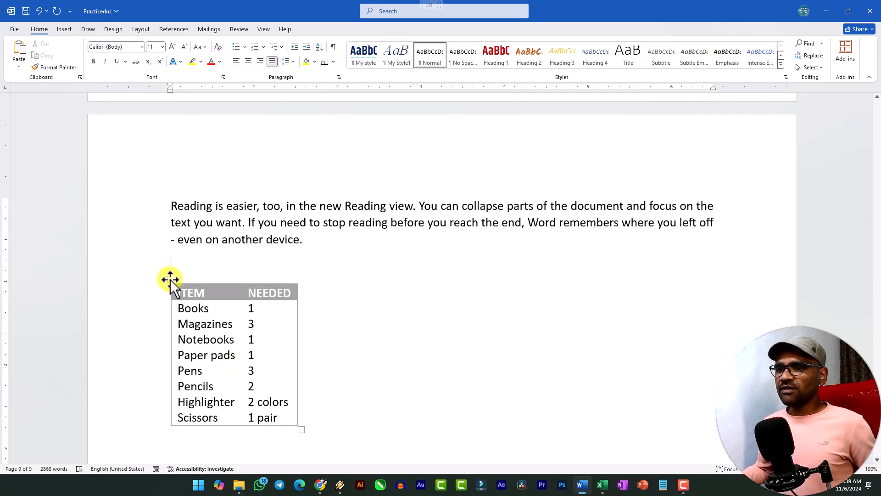
click(169, 278)
key(ctrl+c)
key(BackSpace)
scroll(466, 266, up, 5)
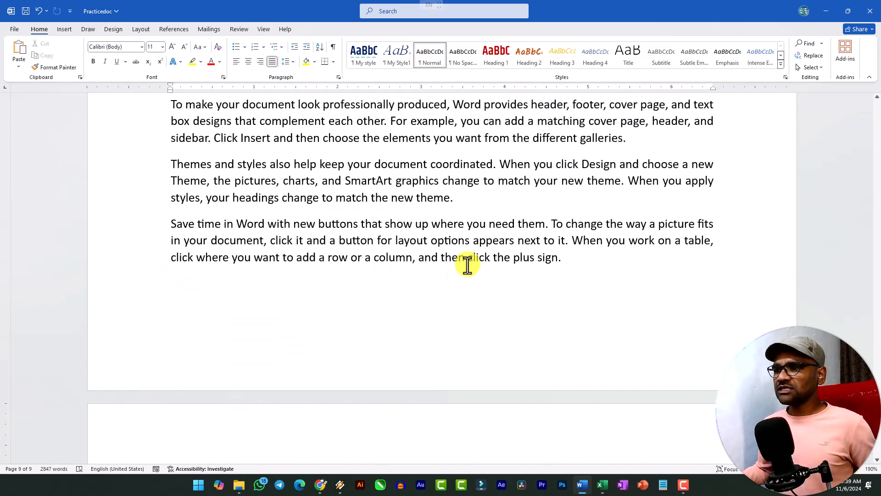
click(480, 199)
key(ctrl+v)
Insert blank lines before the "Video provides" paragraph so the sample text and its table start on a new page
scroll(462, 269, up, 4)
scroll(232, 251, down, 4)
scroll(233, 252, up, 6)
click(170, 248)
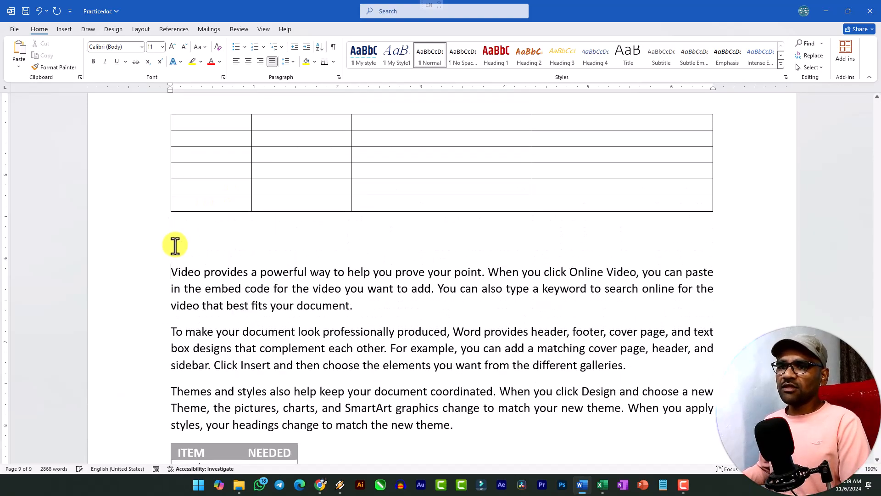
key(Return)
key(Return)
scroll(257, 244, down, 4)
key(Return)
scroll(284, 244, down, 3)
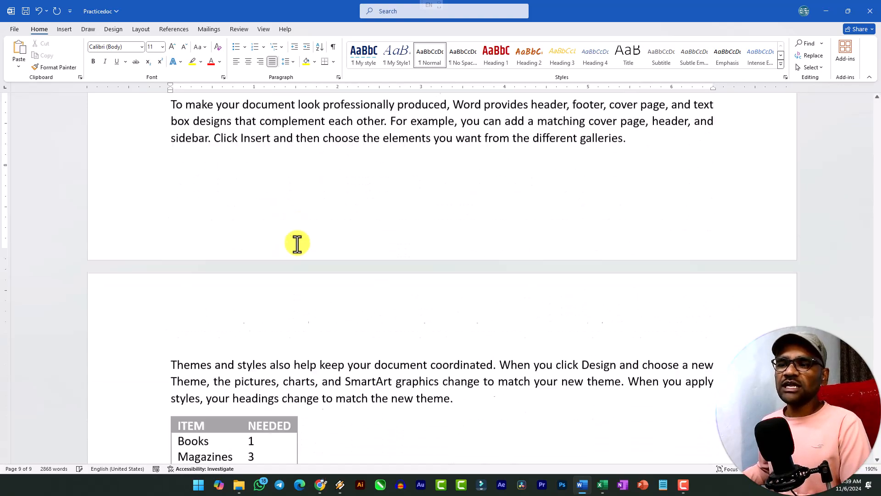
key(Return)
key(Return)
key(Return)
key(Return)
key(Return)
scroll(297, 243, down, 6)
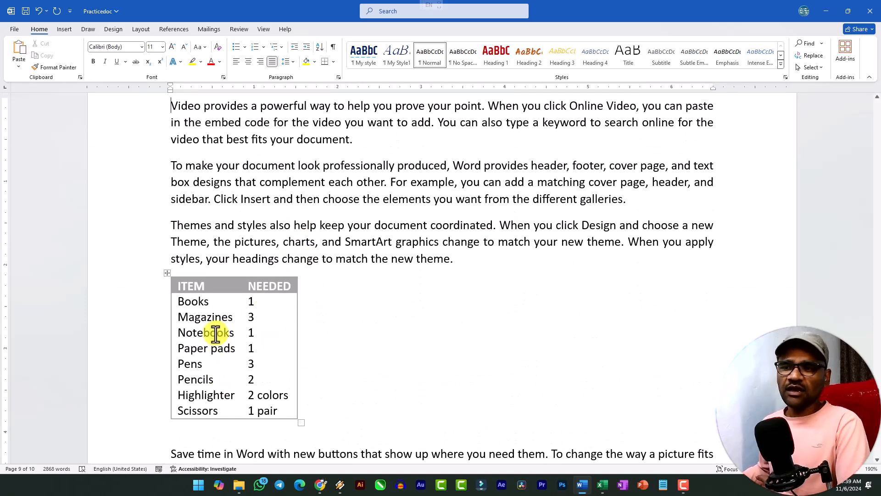
Set the ITEM/NEEDED table to Center alignment with Around text wrapping, and move it into the "To make your document" and "Themes and styles" paragraphs
click(166, 273)
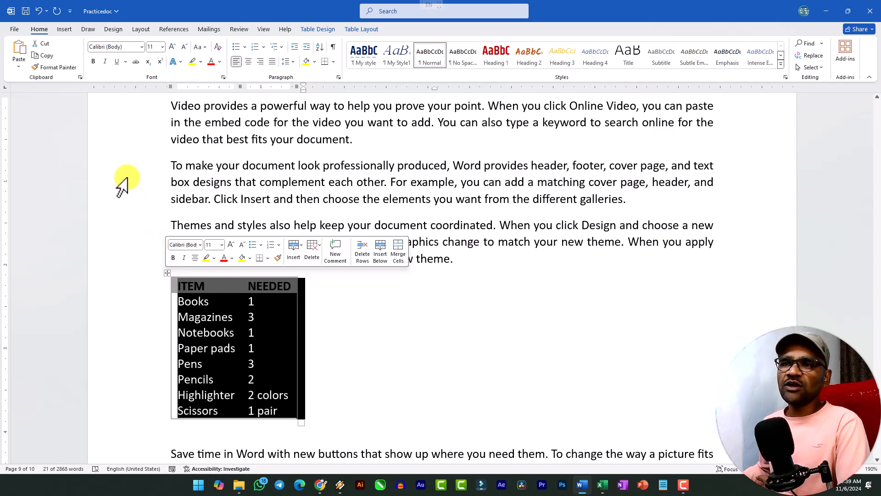
click(362, 30)
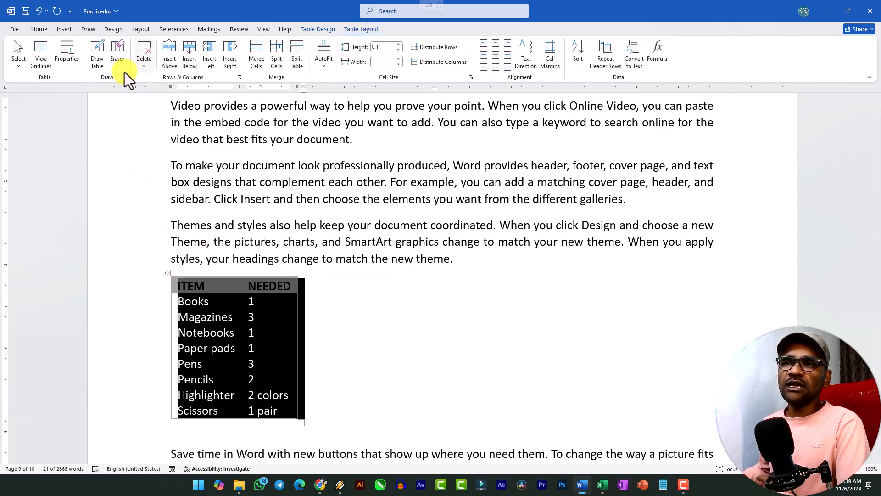
click(64, 57)
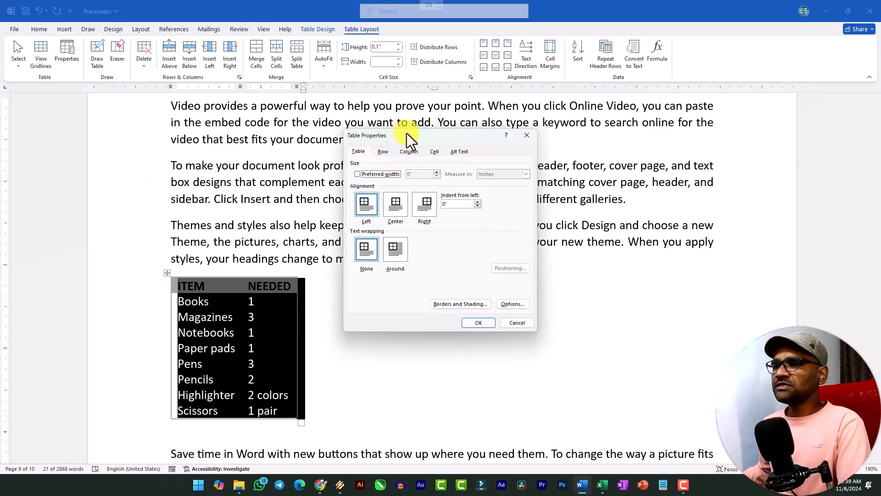
click(413, 172)
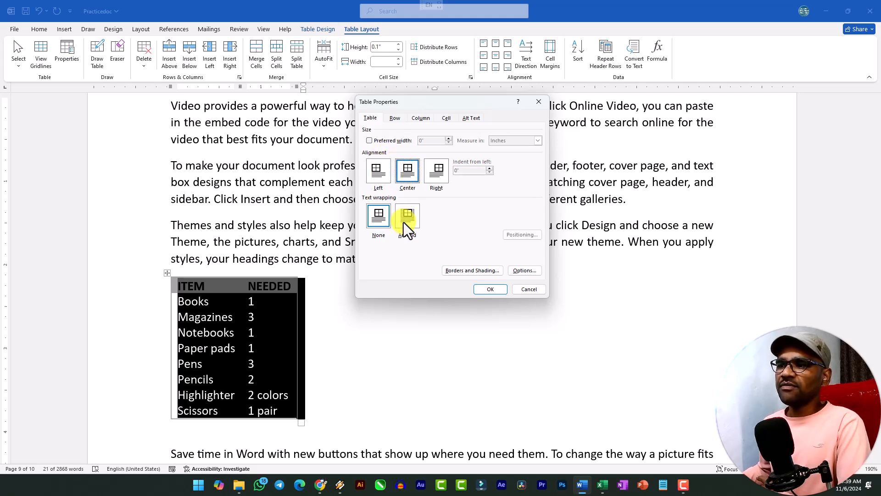
click(379, 216)
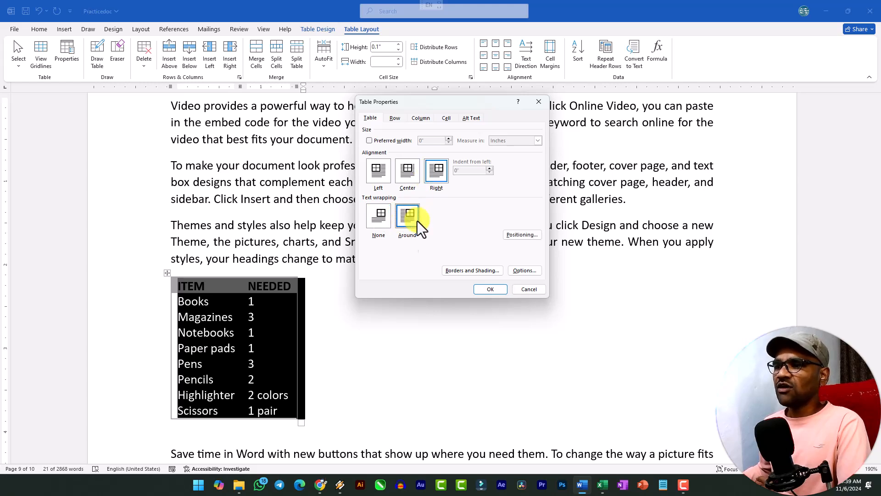
click(408, 176)
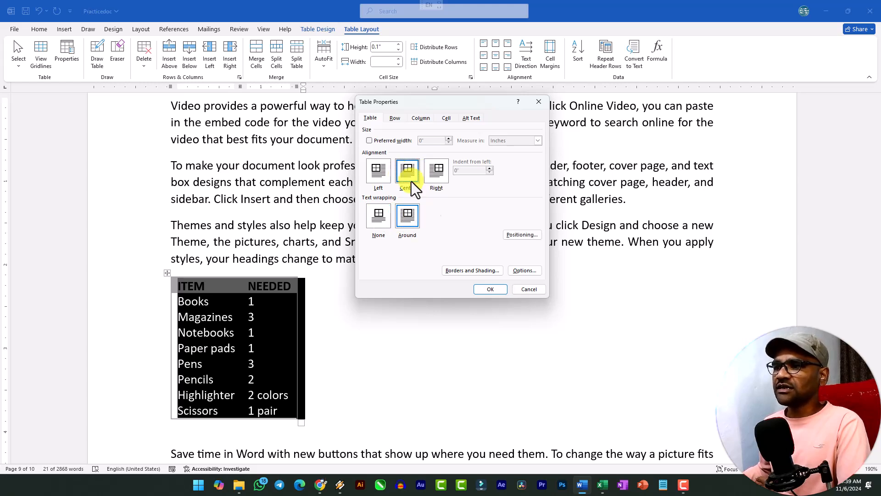
click(489, 289)
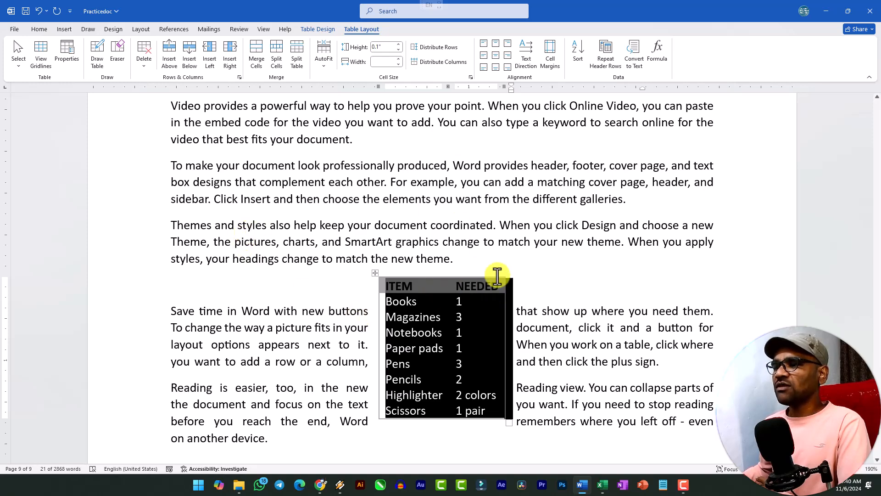
click(483, 264)
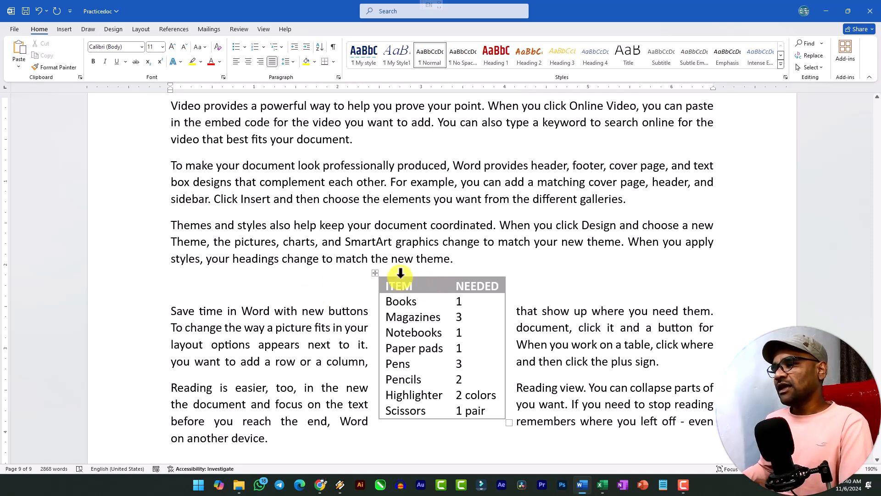
drag(373, 274, 226, 183)
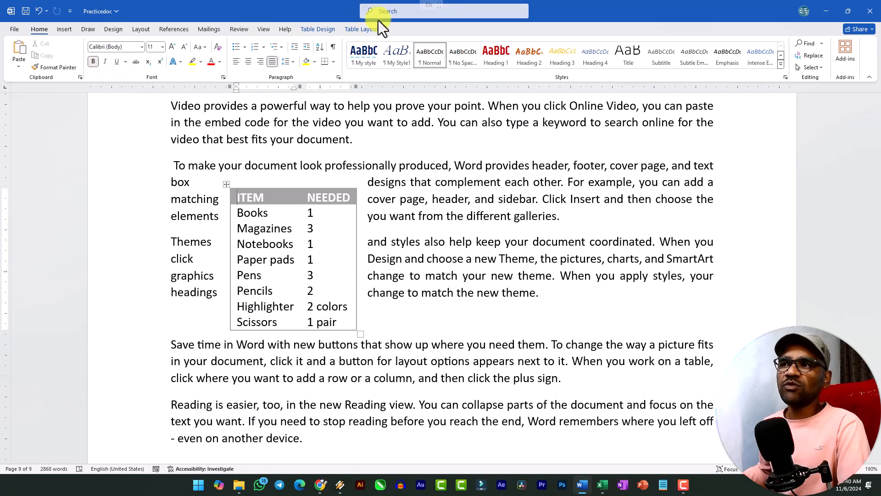
Review the row, column, cell and alt text properties and the border and shading settings of the ITEM/NEEDED table without changing them
click(361, 30)
click(67, 55)
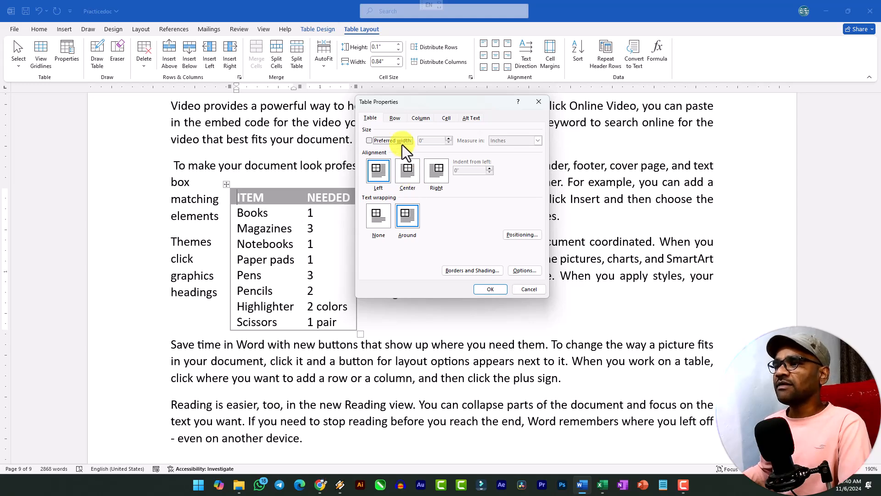
click(395, 119)
click(423, 118)
click(447, 118)
click(472, 118)
click(371, 118)
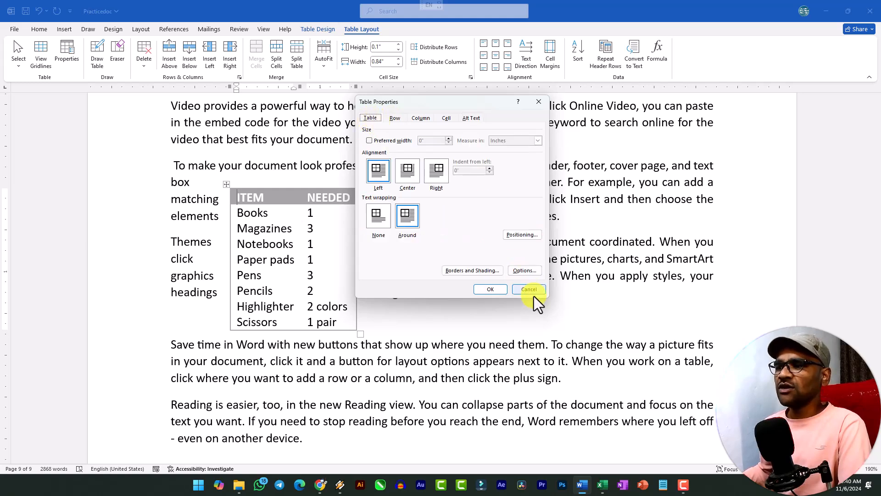
click(479, 272)
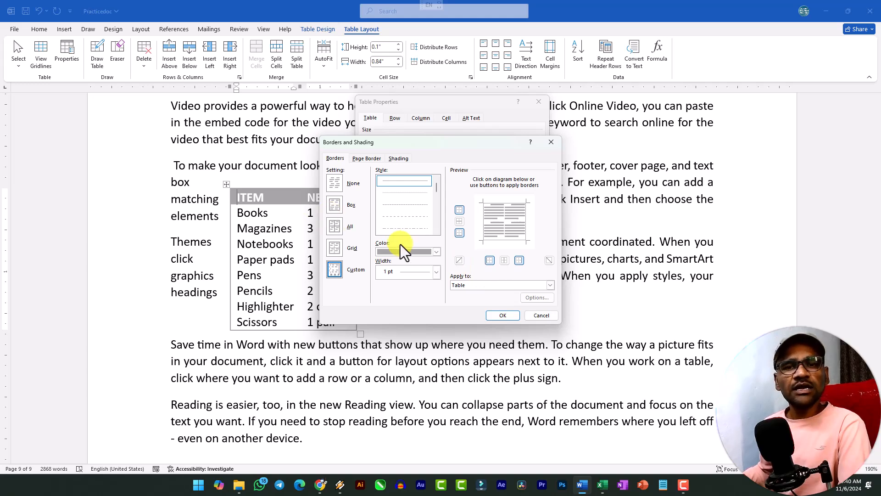
click(535, 319)
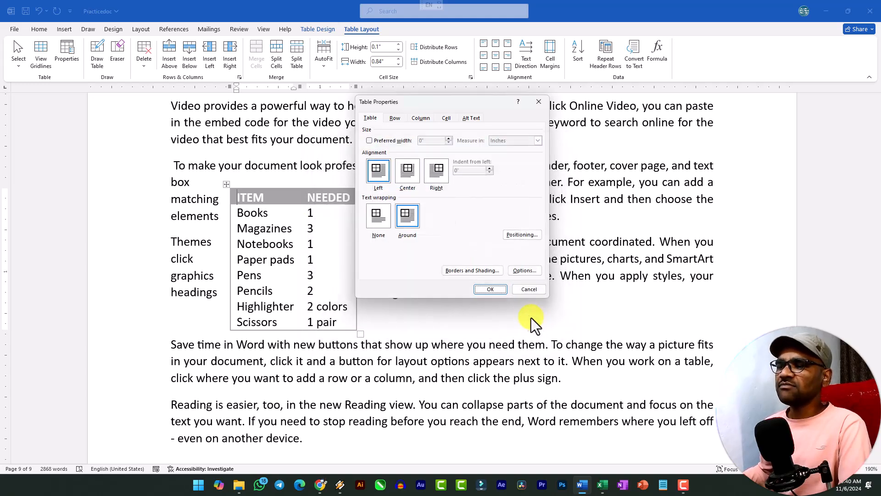
click(527, 289)
Move the ITEM/NEEDED table to the right page margin beside the second and third sample paragraphs
drag(228, 183, 581, 149)
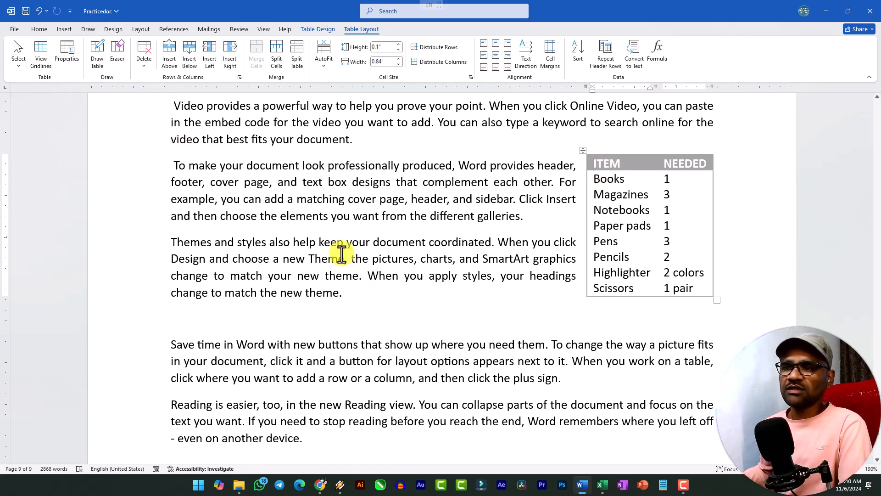
click(351, 293)
Draw a vertical line through the first column's top two cells and a horizontal line across the third column's second cell of the empty table
scroll(408, 303, up, 10)
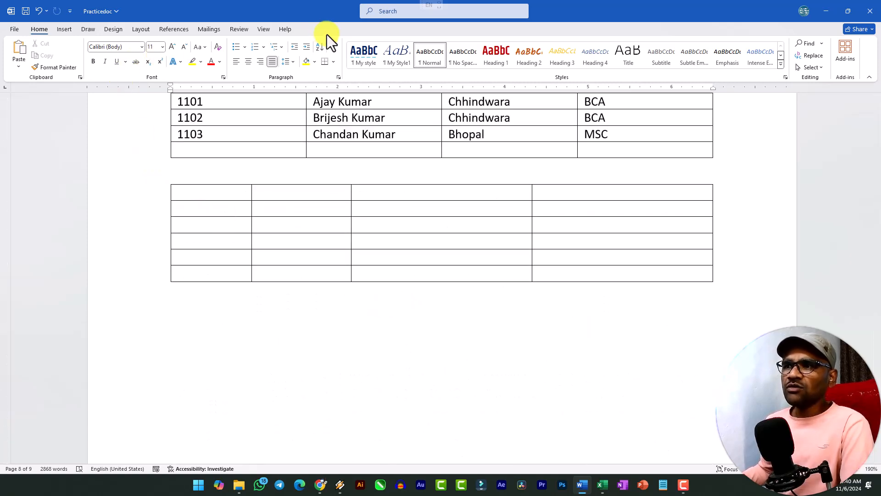
scroll(239, 195, down, 8)
scroll(376, 275, up, 6)
scroll(376, 275, up, 5)
click(192, 331)
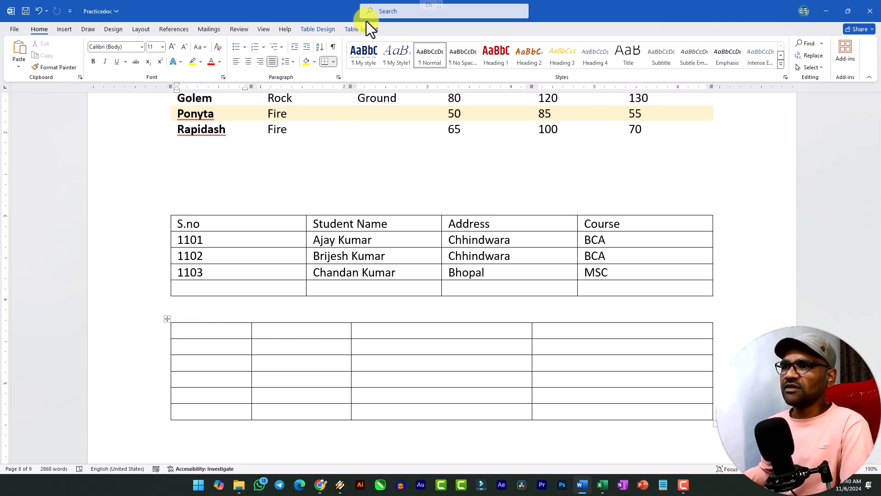
click(367, 27)
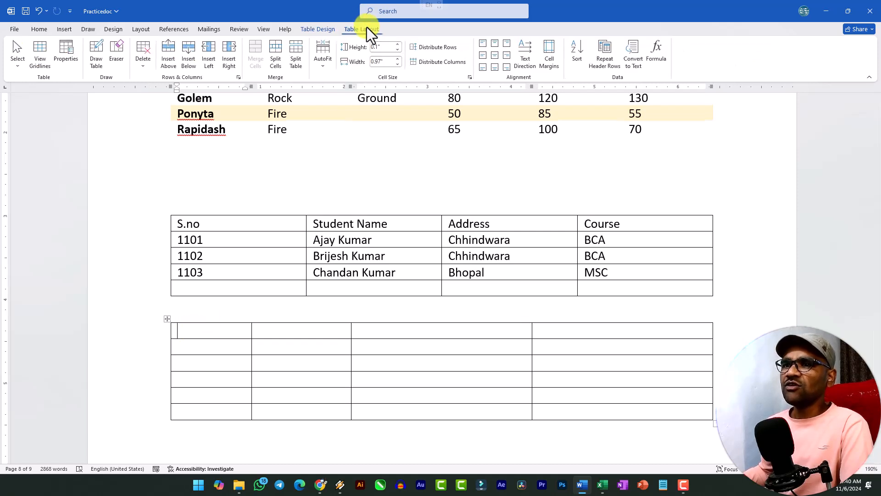
click(95, 56)
drag(207, 324, 207, 354)
mouse_move(360, 349)
mouse_down()
mouse_move(346, 350)
mouse_move(504, 349)
mouse_up()
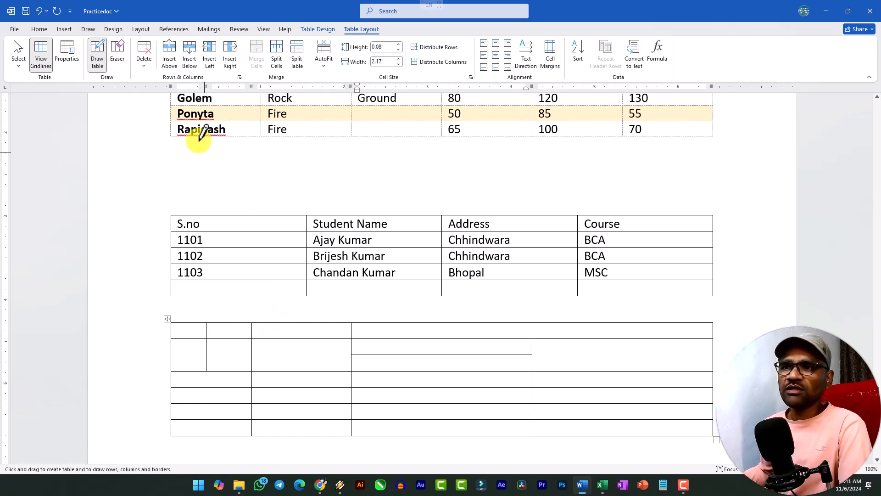
Erase both drawn lines and the border between the first two cells of the empty table's second row
click(124, 68)
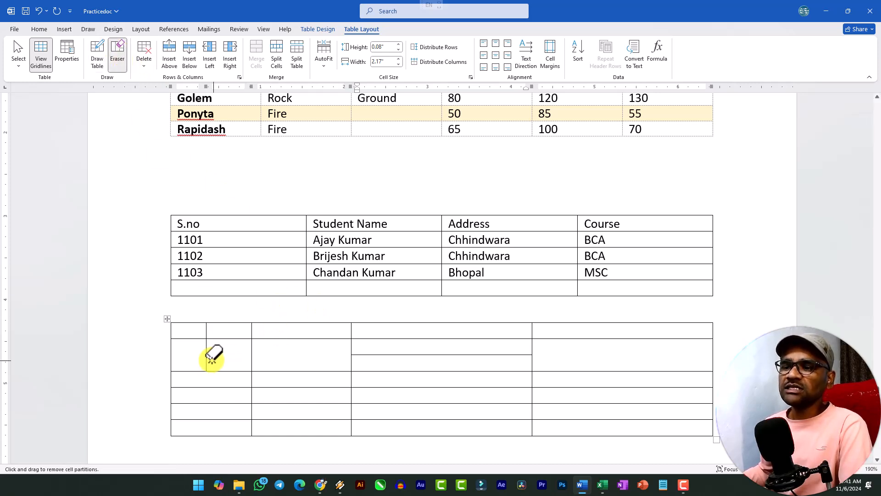
drag(206, 357, 210, 332)
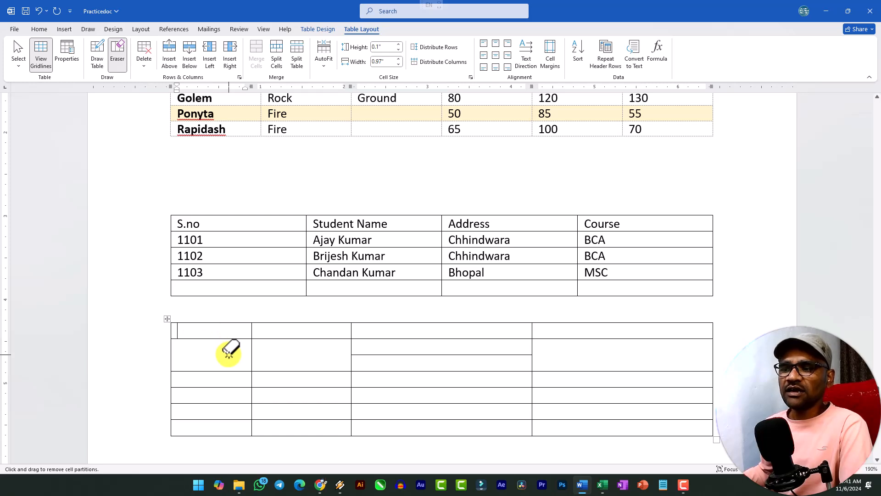
click(405, 354)
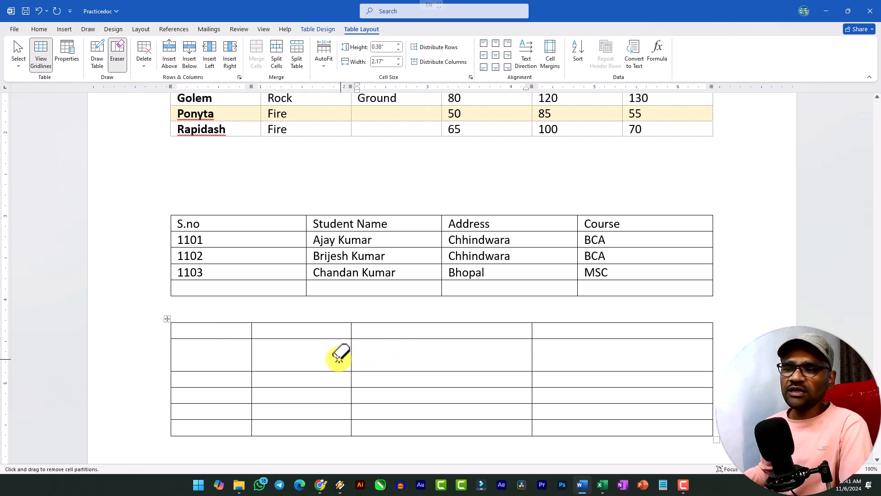
click(252, 356)
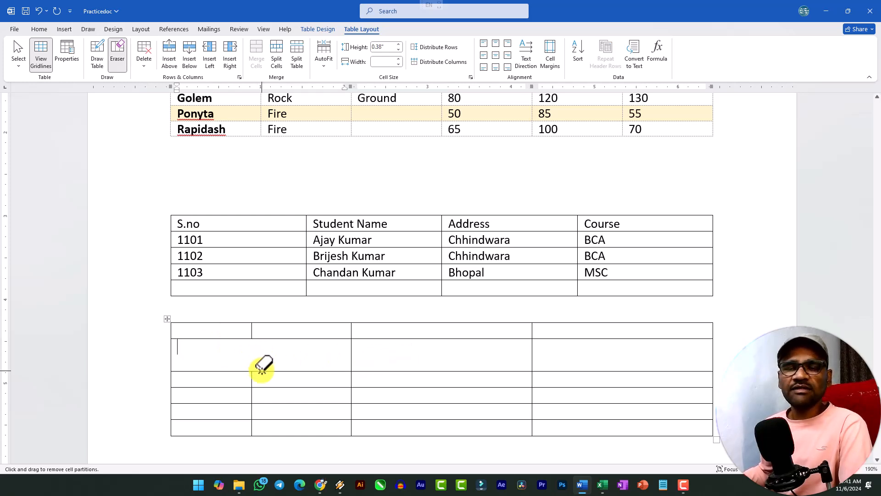
Leave the Eraser by selecting the merged cell in the empty table's second row with the Select Cell command
scroll(262, 366, down, 3)
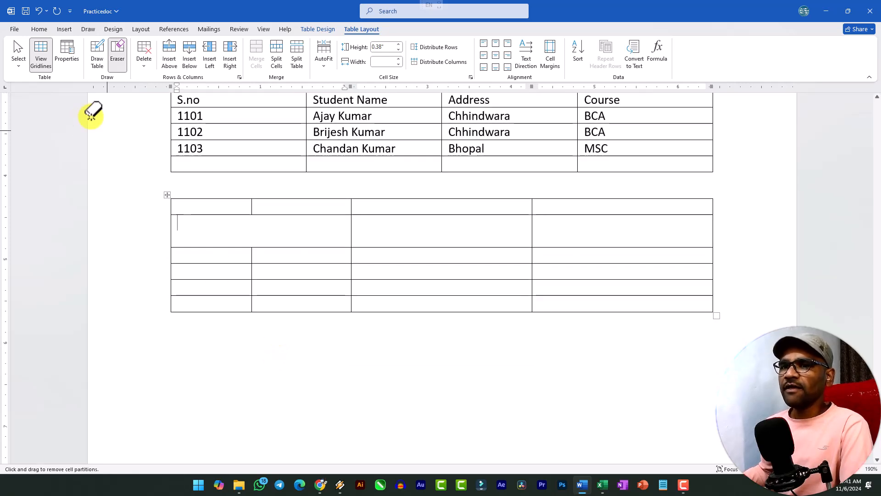
click(18, 57)
scroll(282, 232, up, 5)
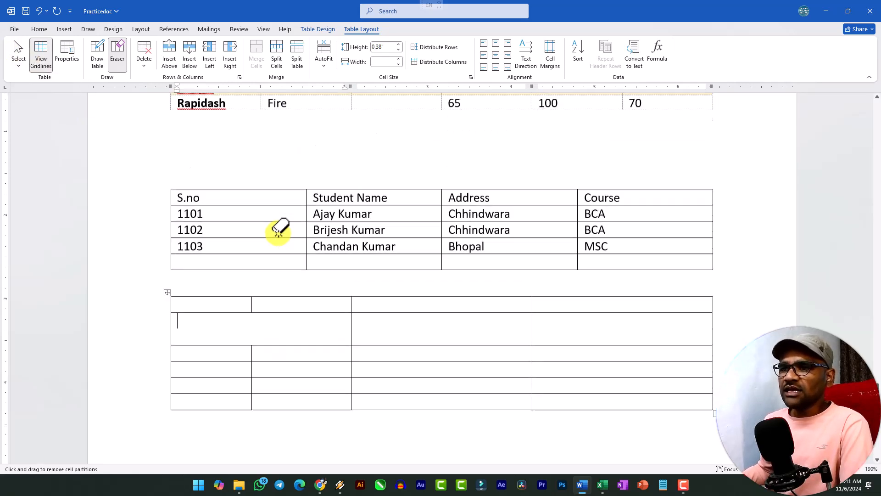
click(21, 48)
click(40, 81)
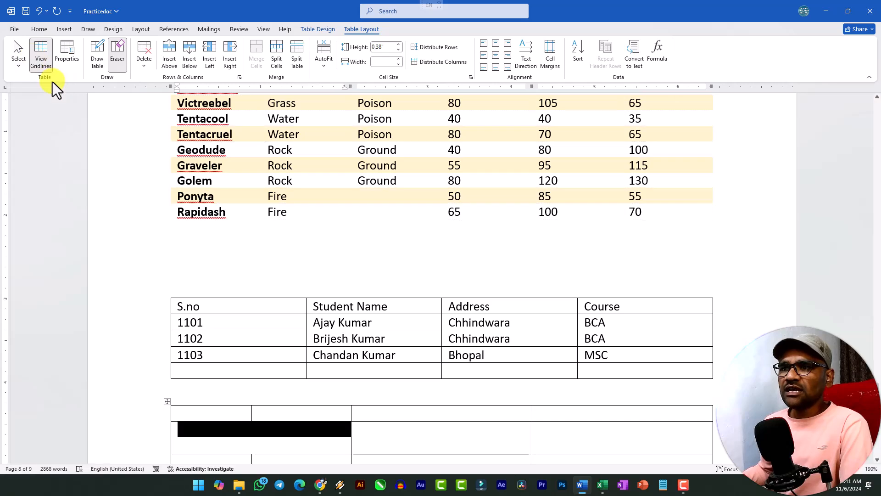
Delete the second row of the empty table below the student table
click(252, 250)
scroll(253, 248, up, 5)
click(254, 262)
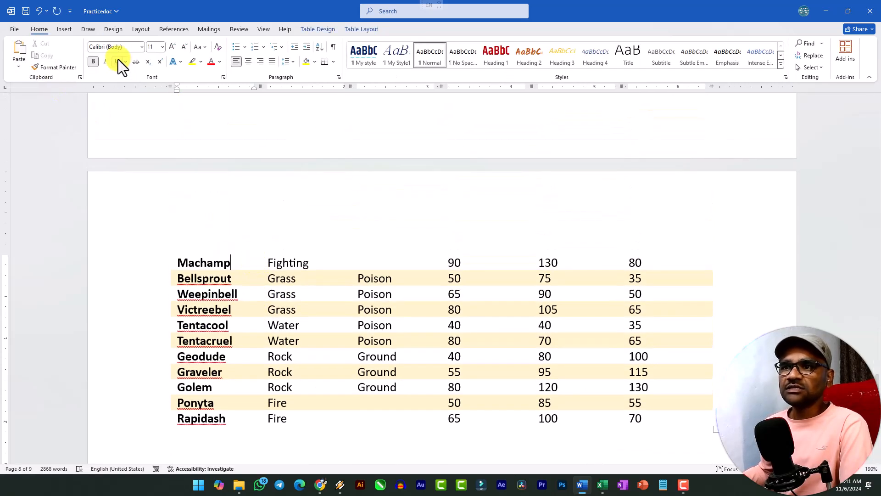
click(144, 65)
click(318, 321)
scroll(320, 321, down, 7)
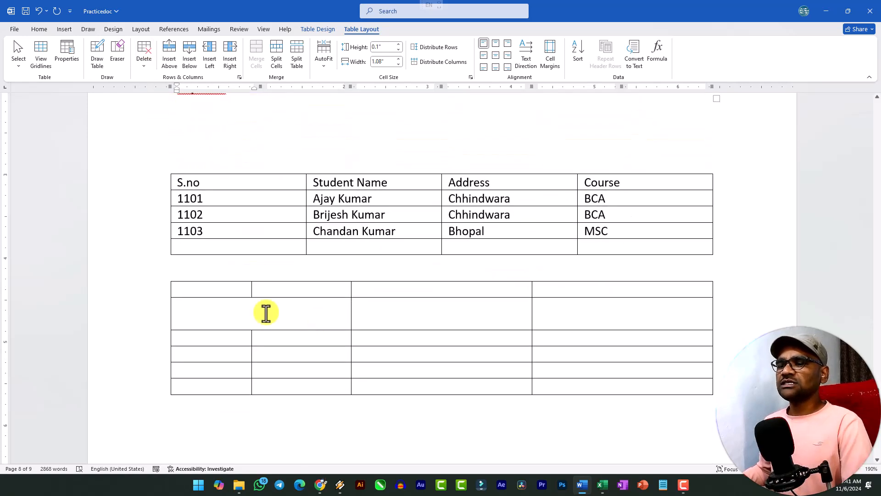
drag(192, 311, 625, 307)
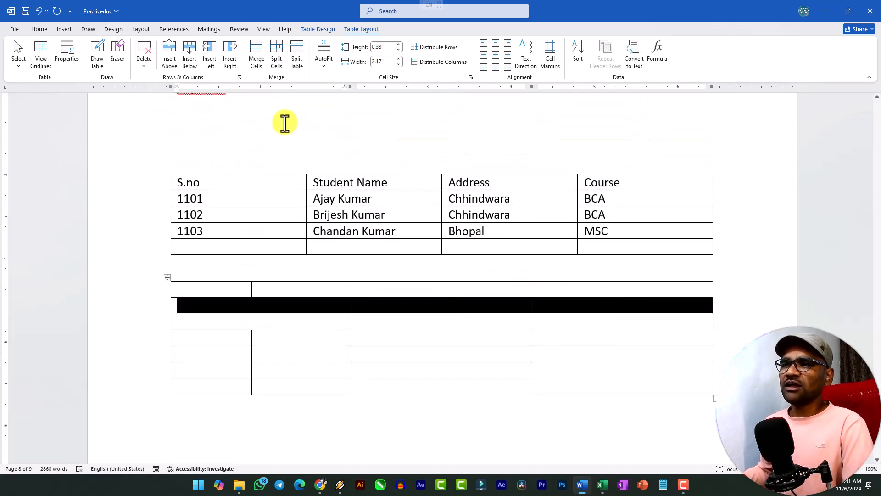
click(146, 67)
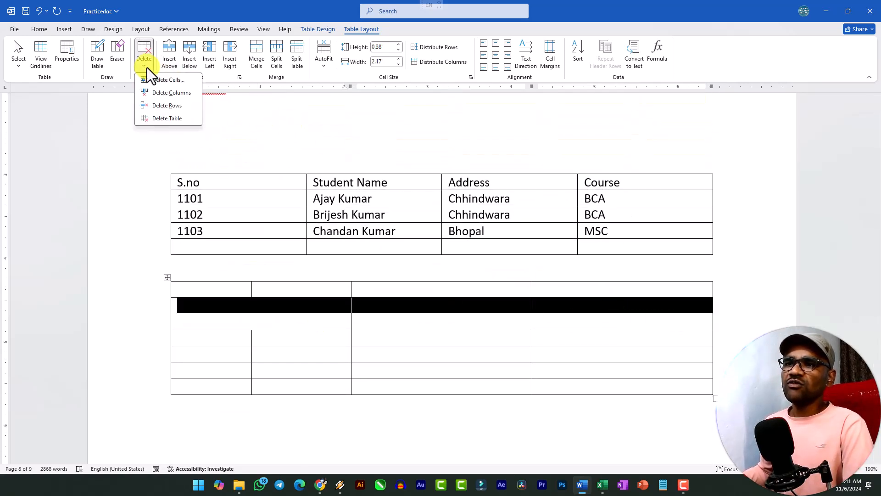
click(170, 106)
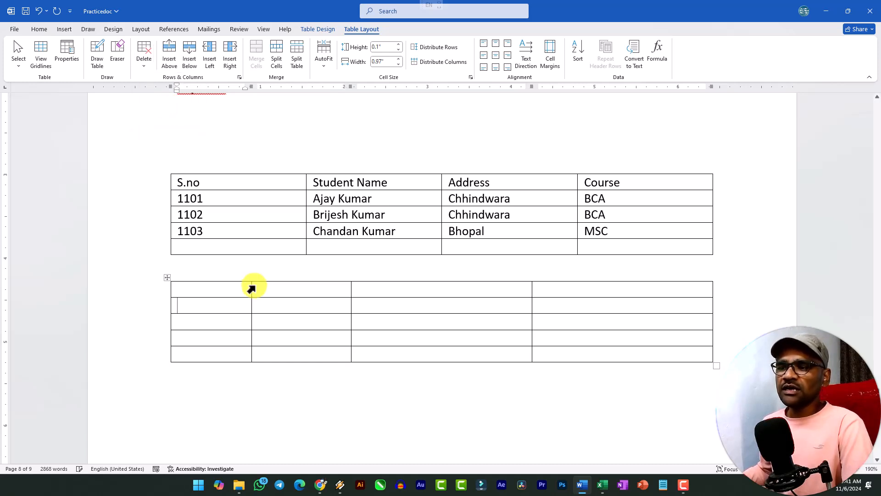
Delete the first column of the empty table
drag(234, 289, 222, 339)
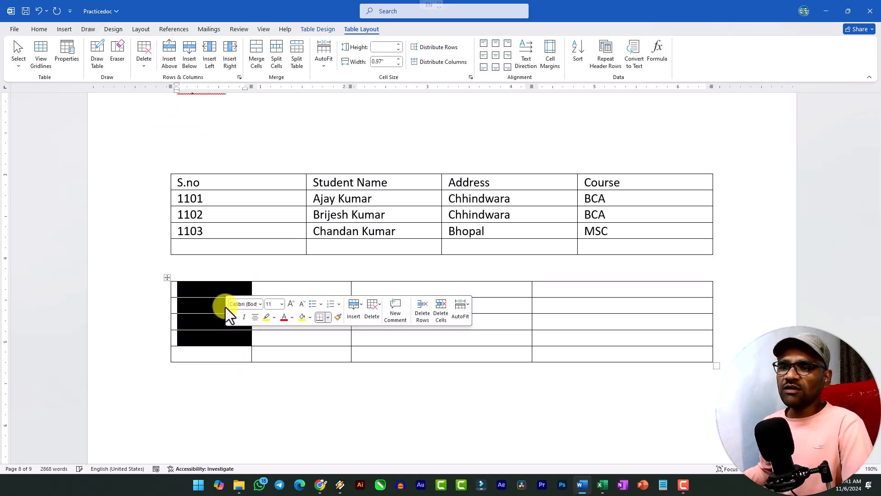
click(224, 294)
click(148, 69)
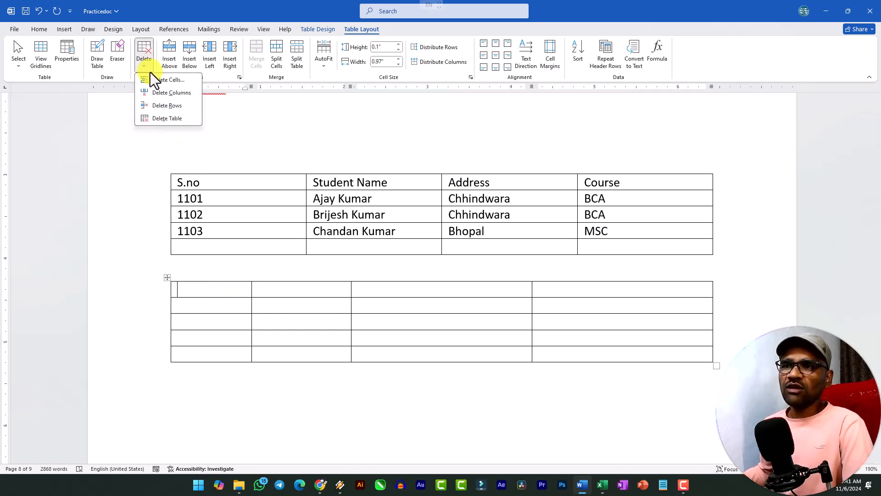
click(176, 94)
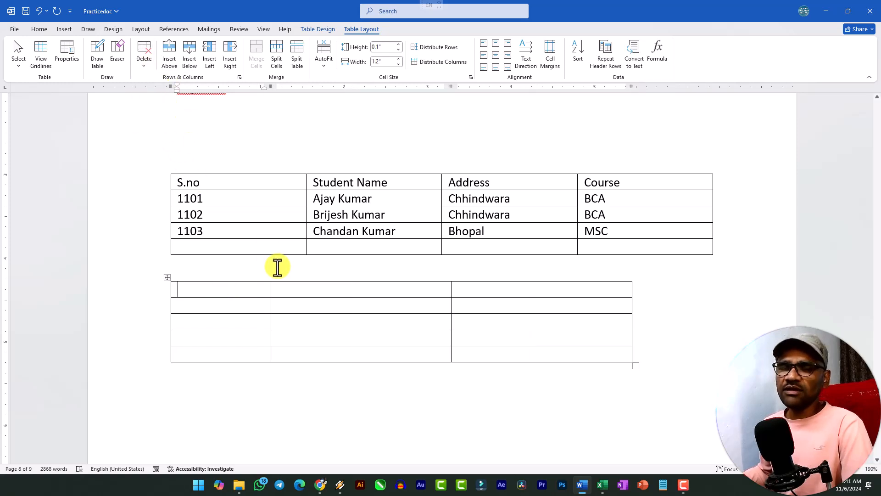
Delete the Student Name cell of row 1101 with Shift cells left, and undo the deletion
scroll(289, 271, up, 3)
scroll(287, 282, down, 5)
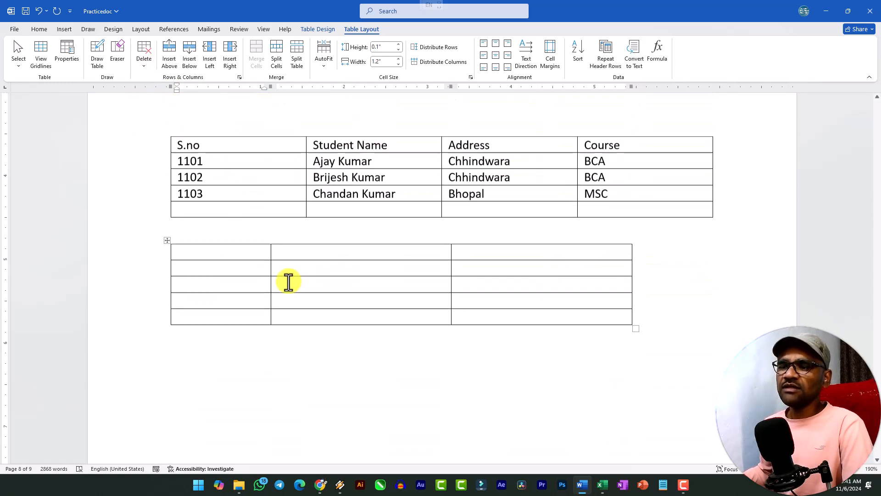
click(146, 66)
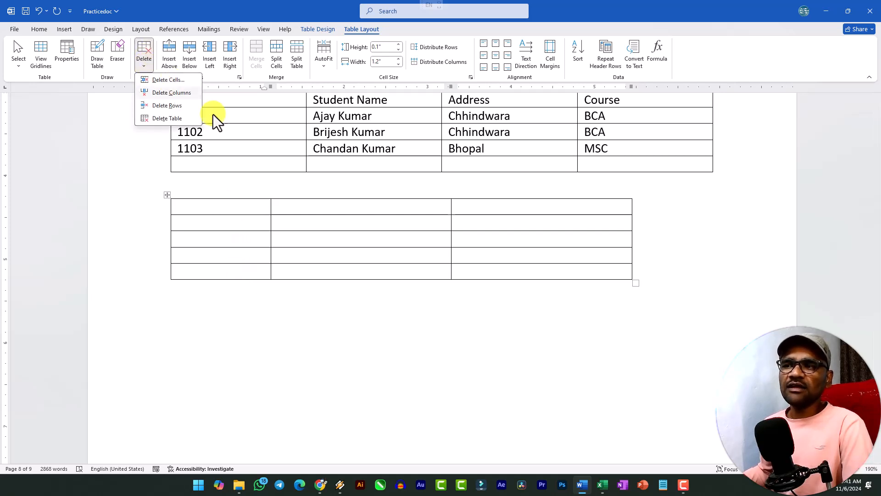
scroll(332, 206, up, 3)
click(317, 256)
click(315, 242)
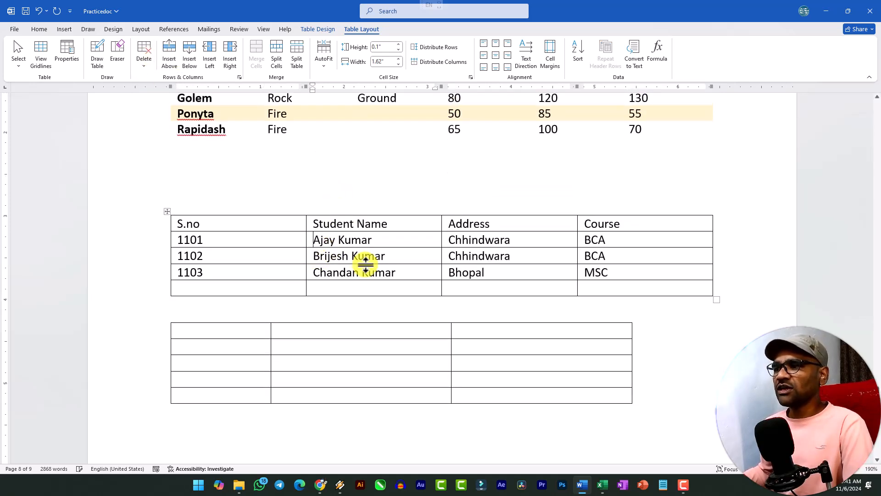
drag(314, 239, 372, 240)
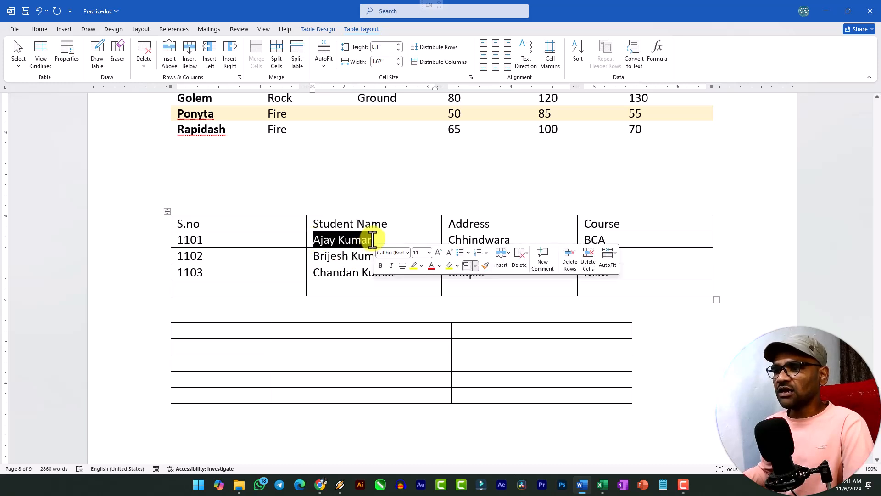
click(146, 70)
click(164, 82)
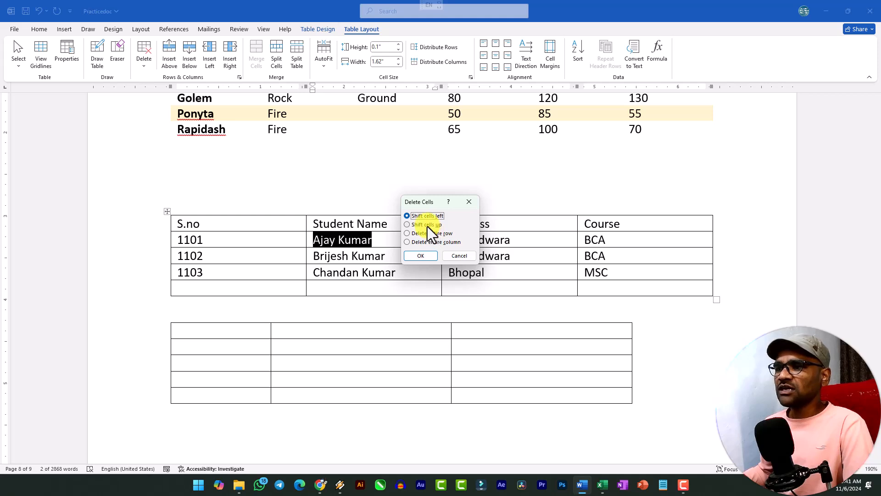
click(429, 256)
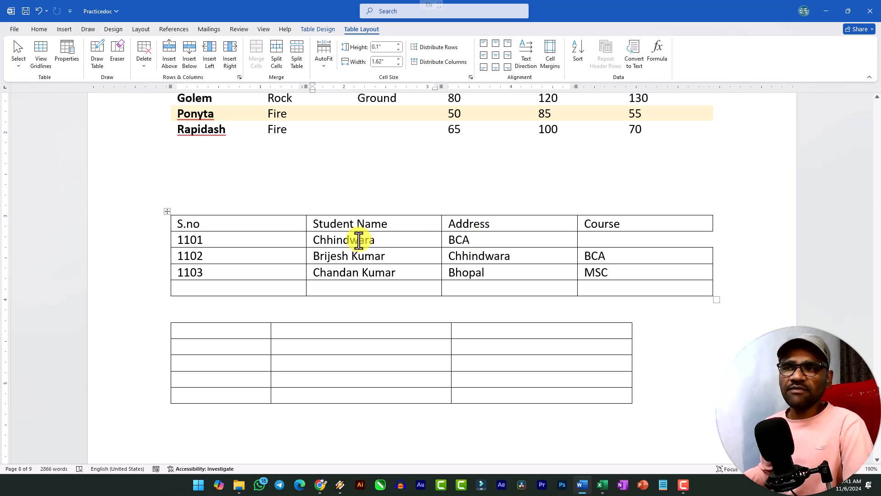
key(ctrl+z)
Delete the Student Name cell of row 1101 with Shift cells up, and undo the deletion
click(145, 68)
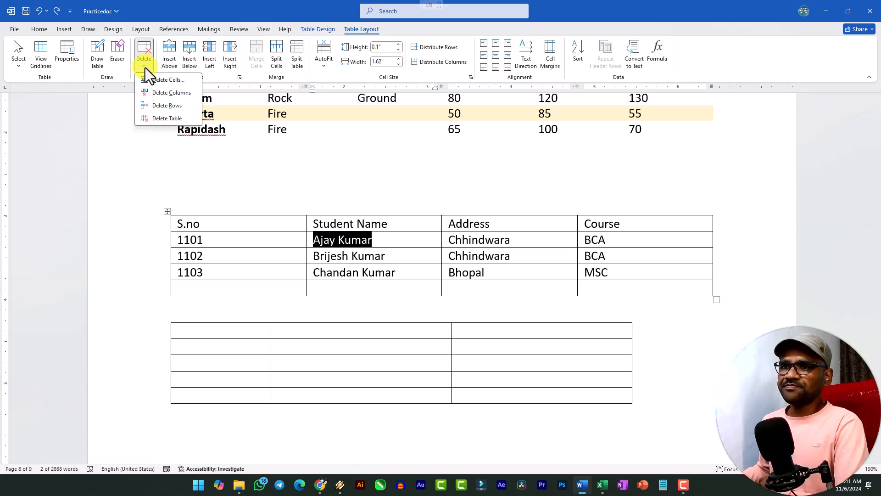
click(168, 80)
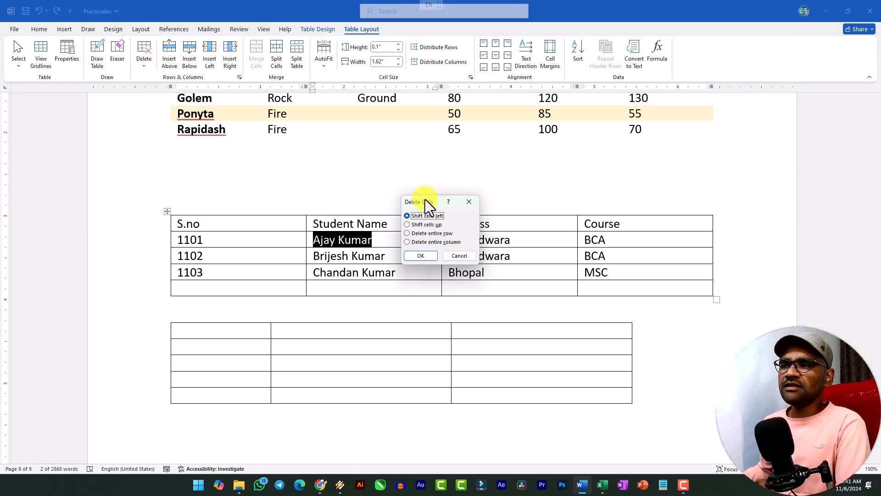
click(422, 256)
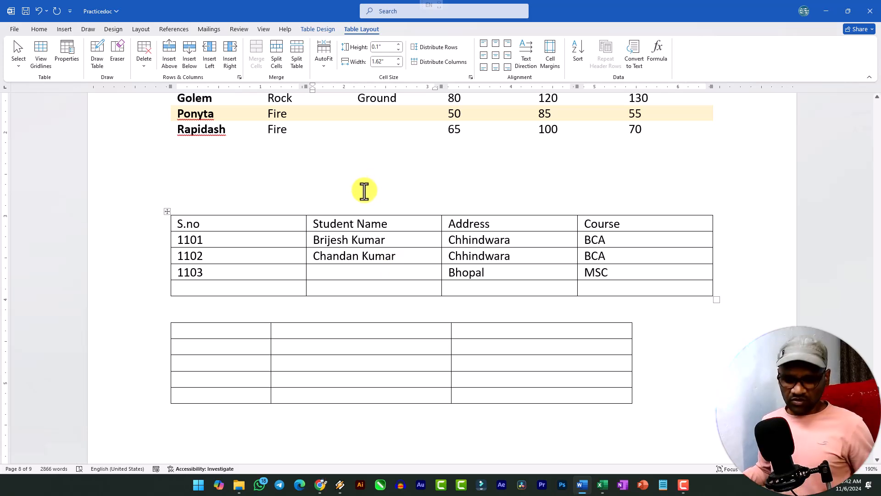
key(ctrl+z)
Delete the entire empty table below the student table
click(145, 65)
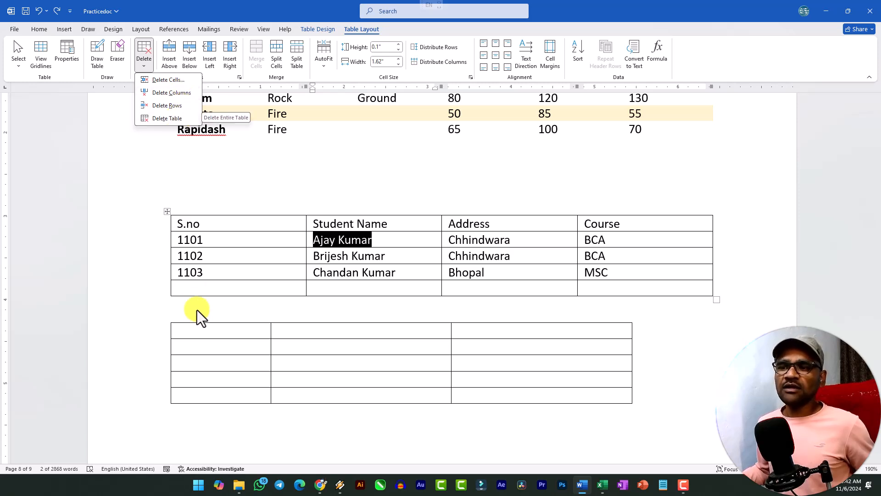
click(197, 331)
click(196, 330)
click(146, 67)
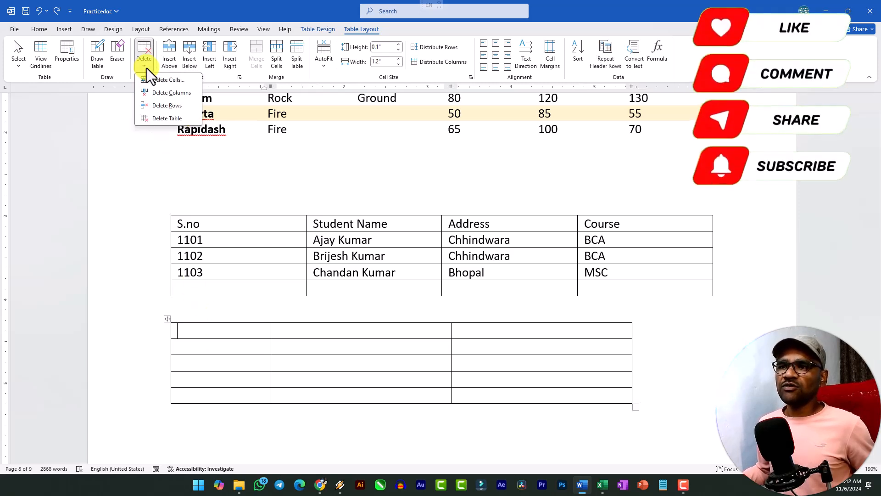
click(180, 118)
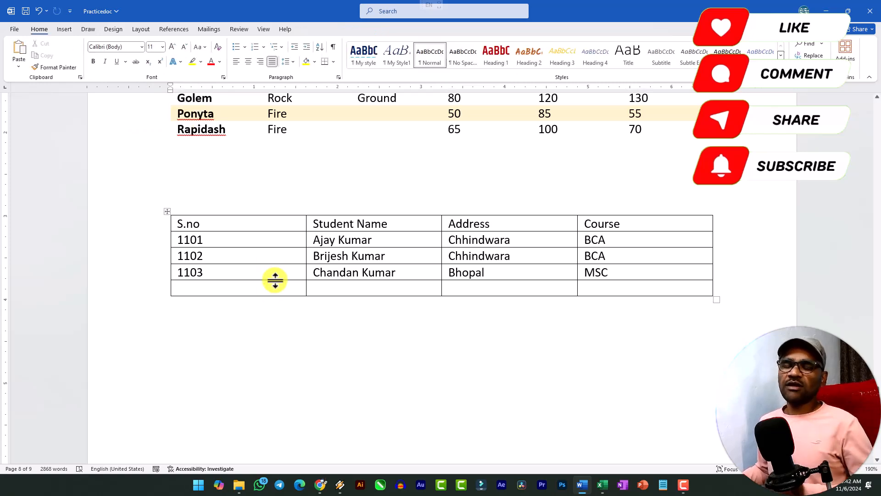
Insert one blank row above and one blank row below the 1102 row of the student table
scroll(303, 305, up, 3)
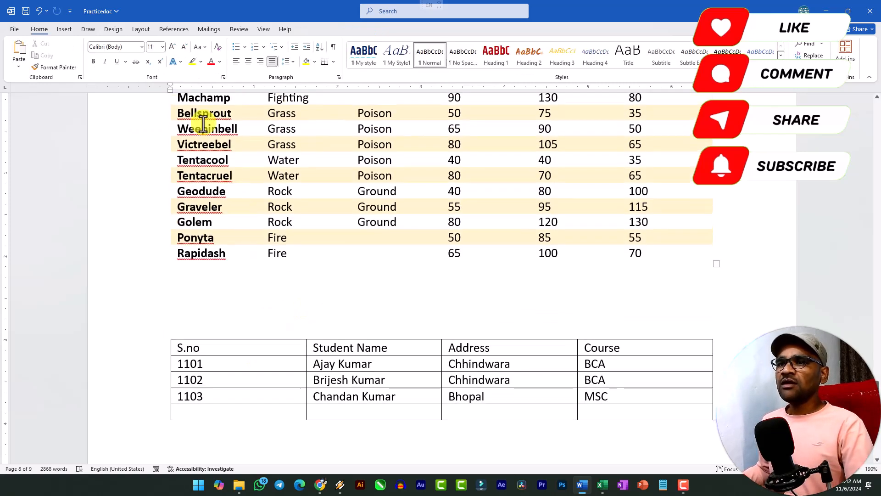
click(292, 377)
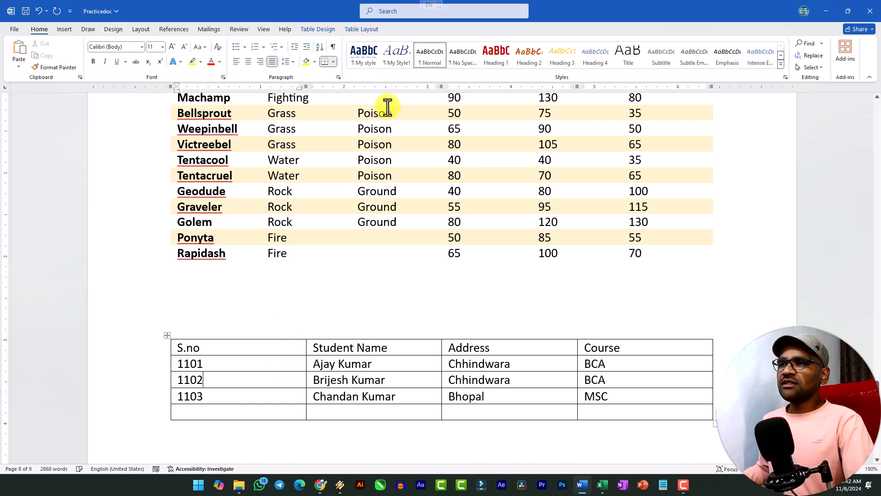
click(360, 30)
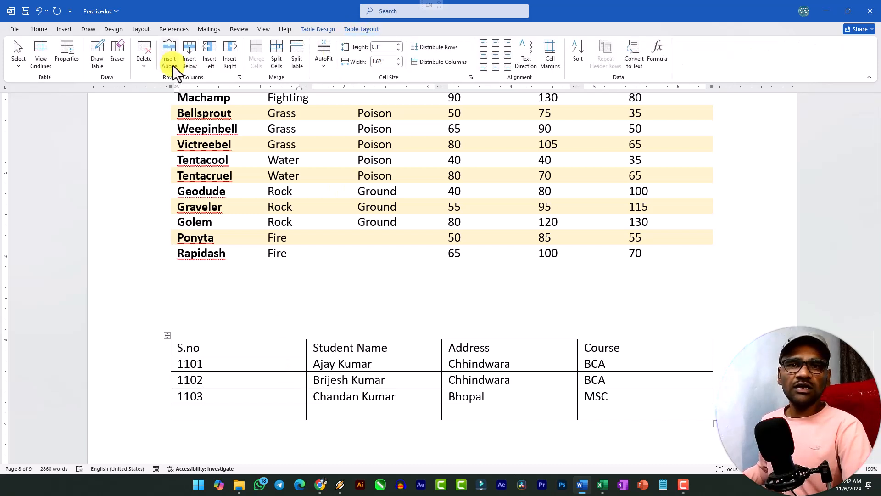
click(275, 365)
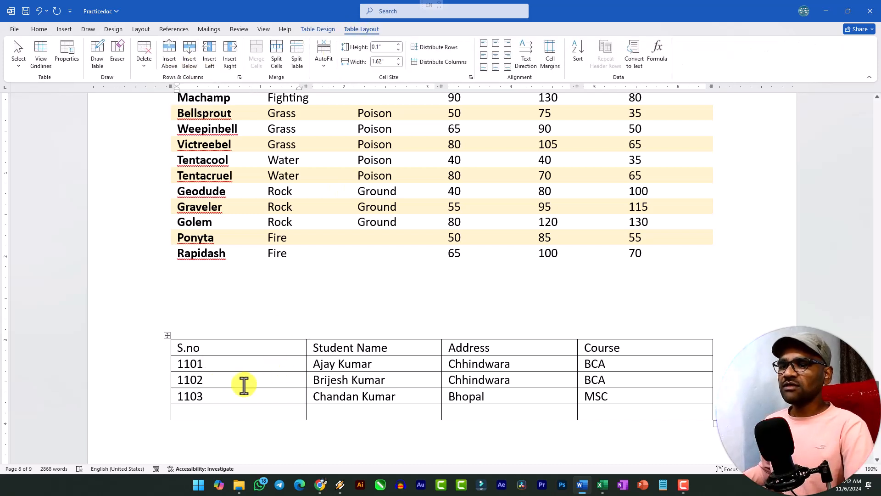
scroll(224, 354, down, 3)
ctrl+scroll(228, 275, up, 4)
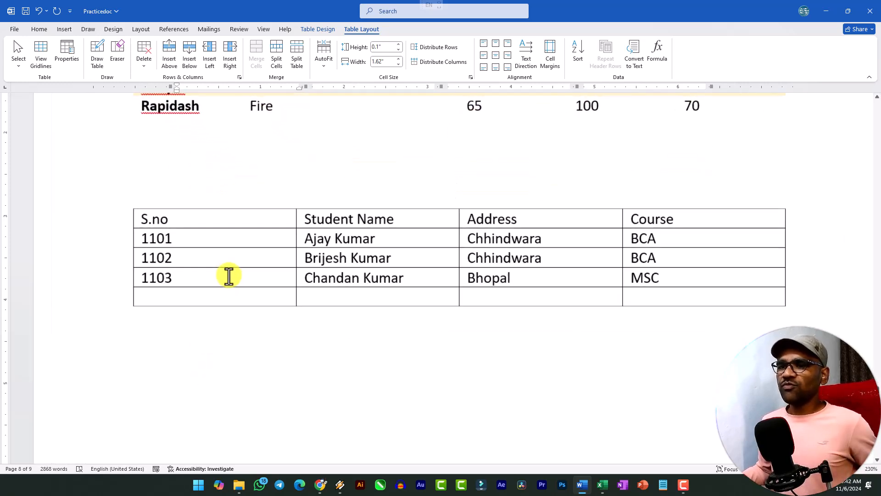
drag(142, 255, 197, 248)
click(189, 257)
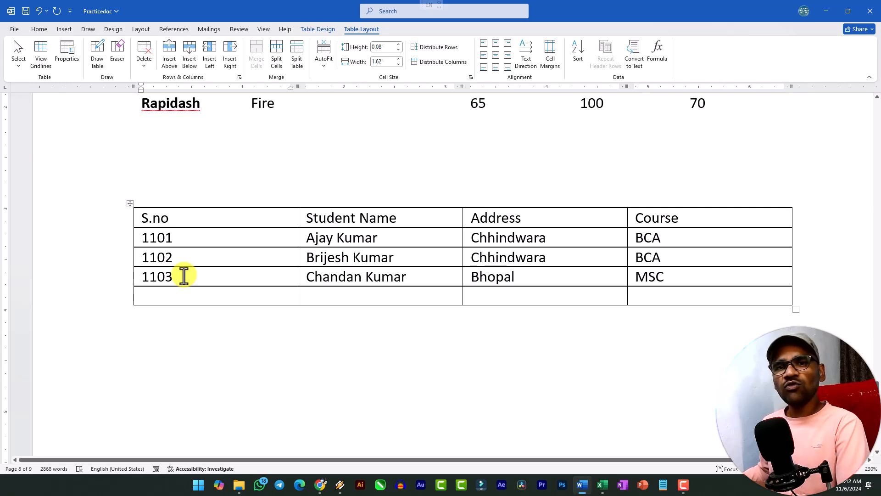
click(177, 59)
click(191, 285)
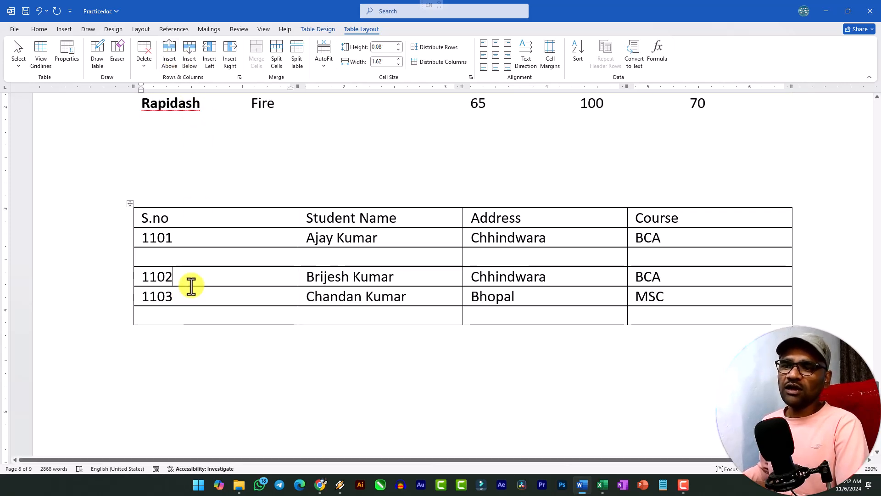
click(190, 59)
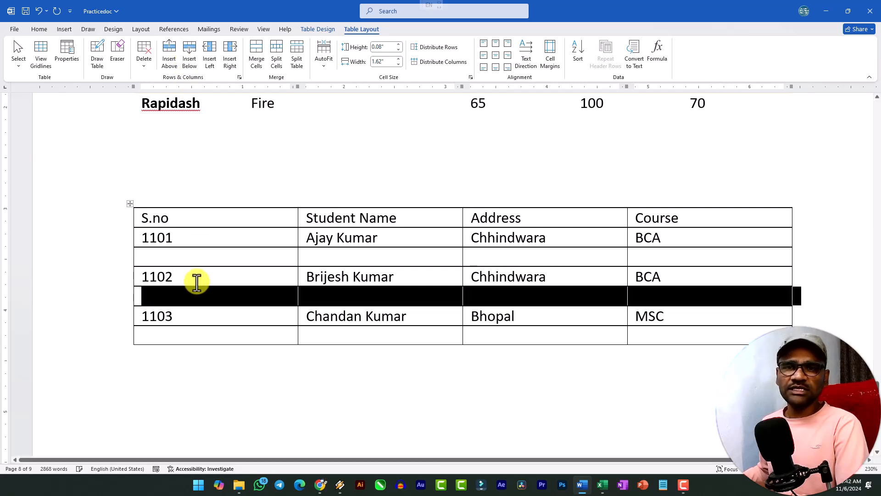
Insert a blank column before the Student Name column, and undo the insertion
click(205, 296)
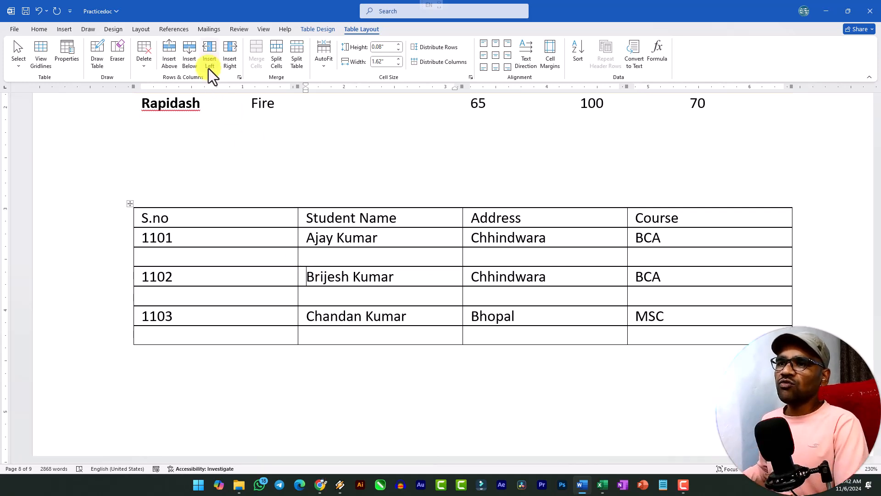
click(211, 54)
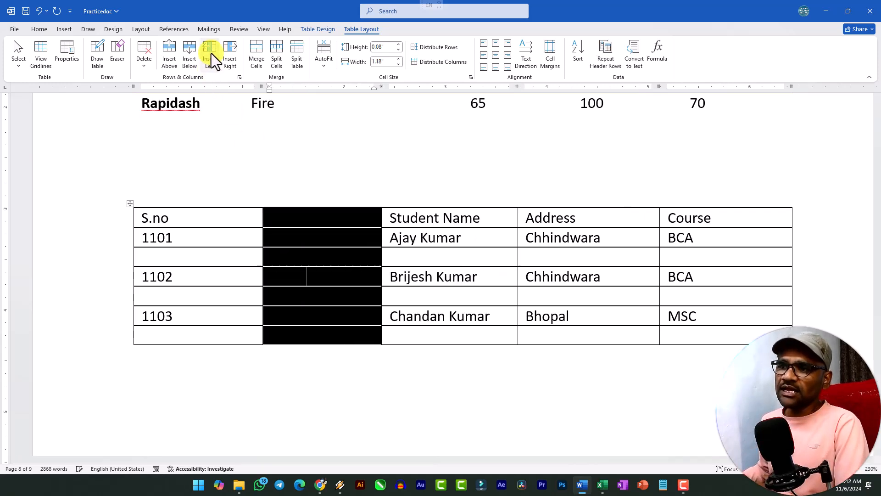
click(360, 260)
key(ctrl+z)
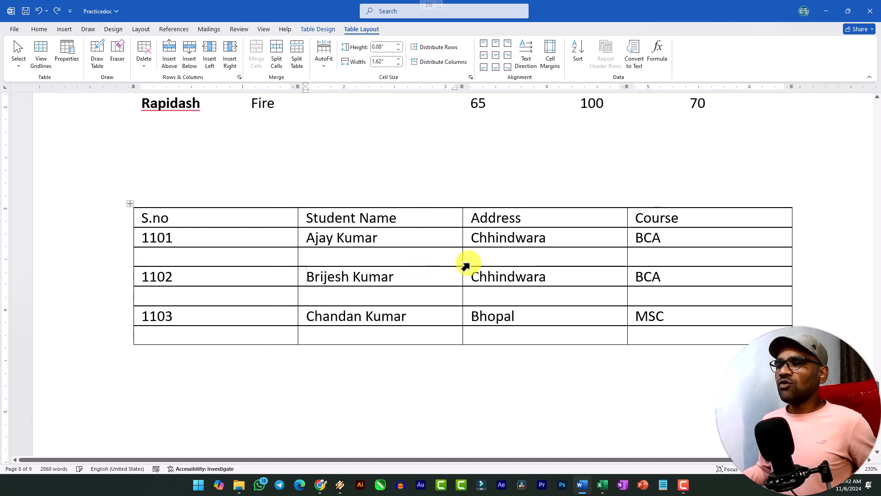
Insert a blank column after the Address column, and undo the insertion
click(491, 256)
click(229, 66)
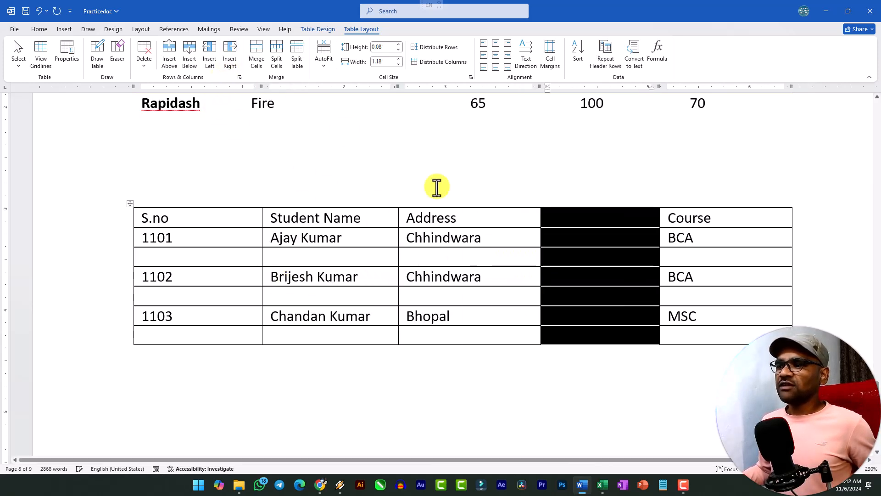
key(ctrl+z)
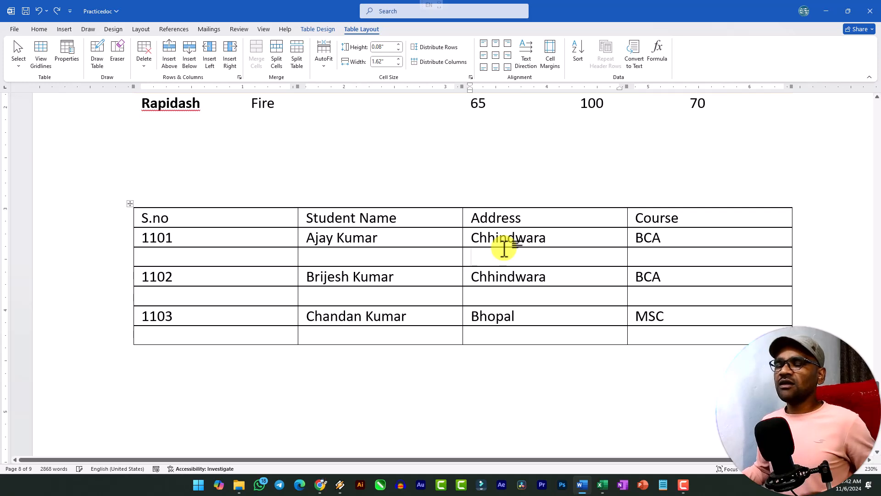
Insert a blank row above the header row of the student table
click(403, 271)
scroll(326, 248, up, 2)
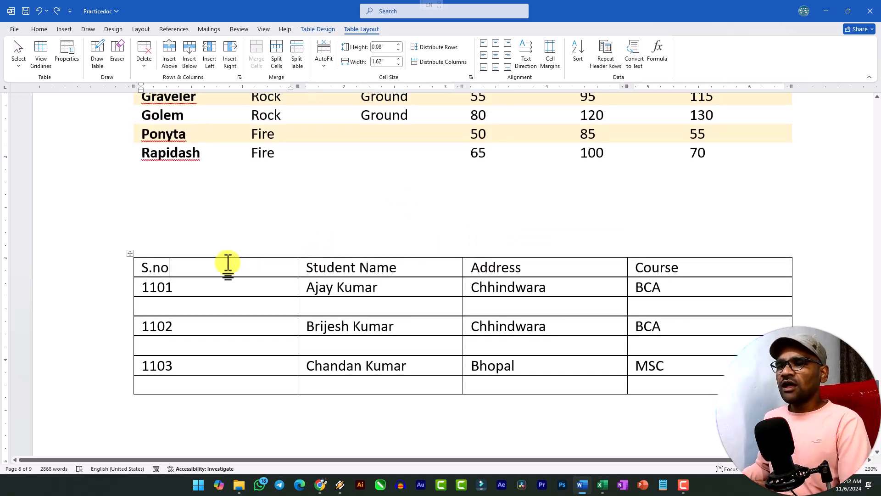
drag(144, 268, 193, 268)
click(196, 271)
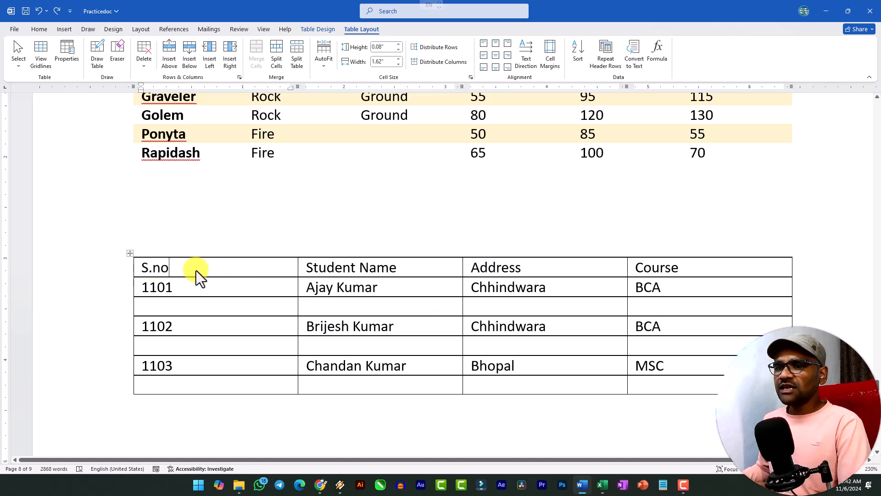
click(170, 51)
click(218, 268)
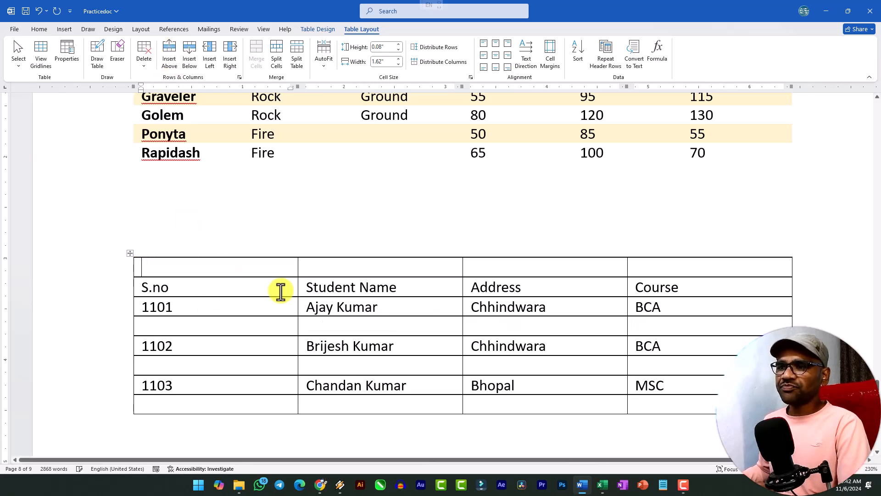
Merge all cells of the blank top row into one and enter the title "College Student Information" in it
drag(240, 269, 647, 269)
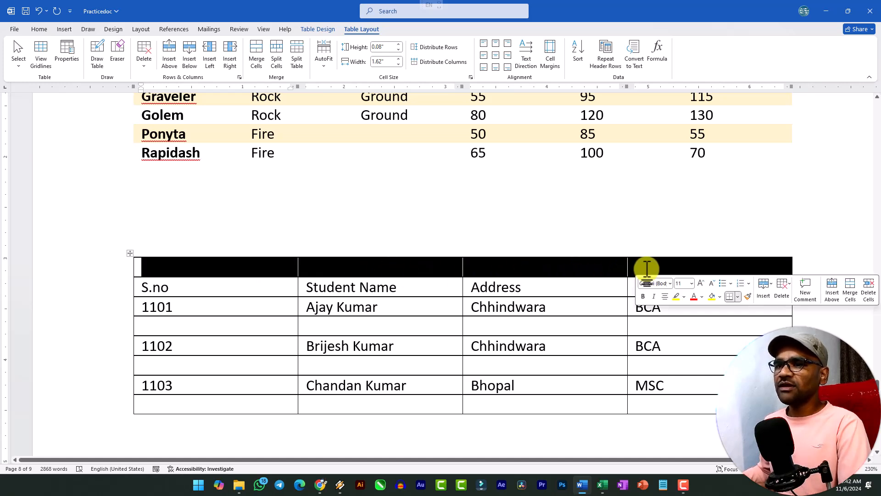
click(255, 62)
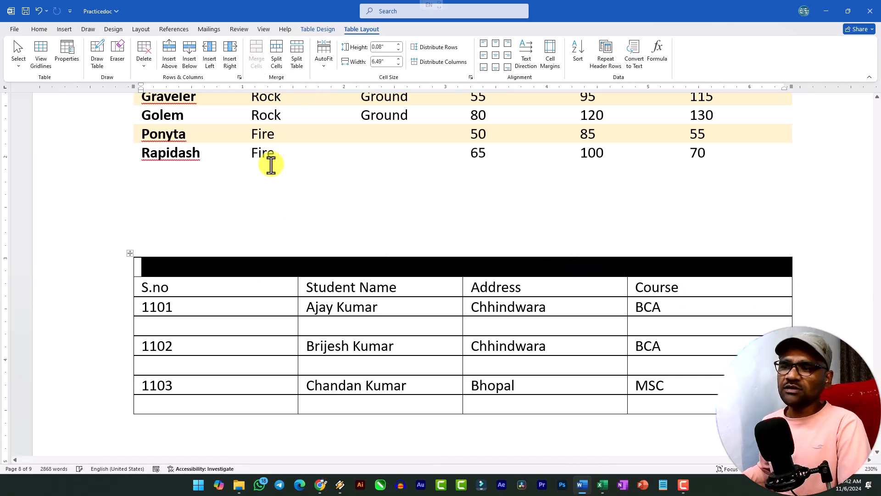
click(313, 271)
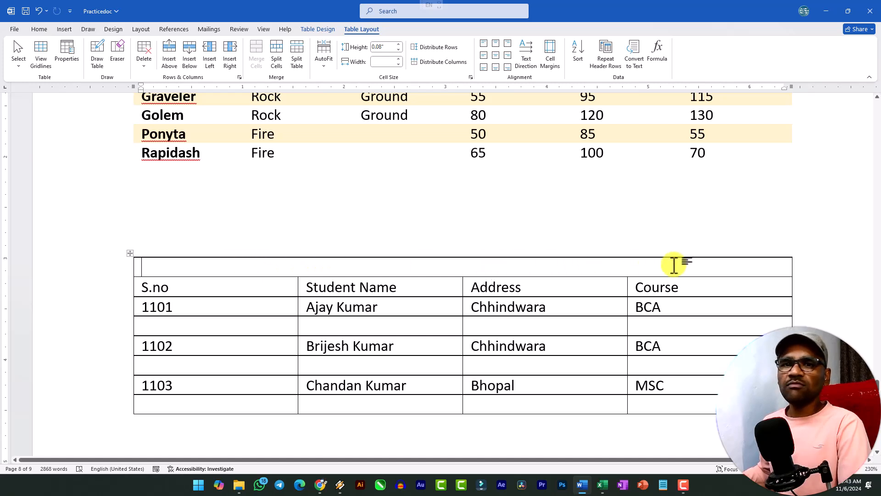
text(Student Information)
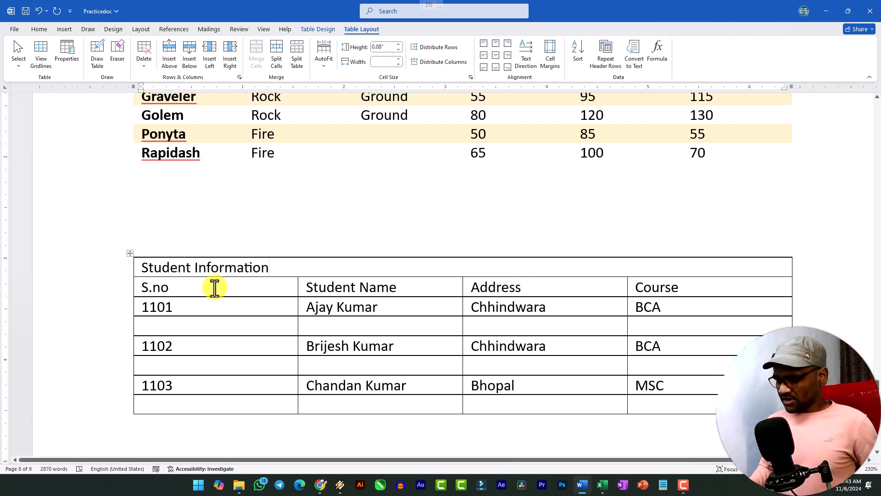
text(College)
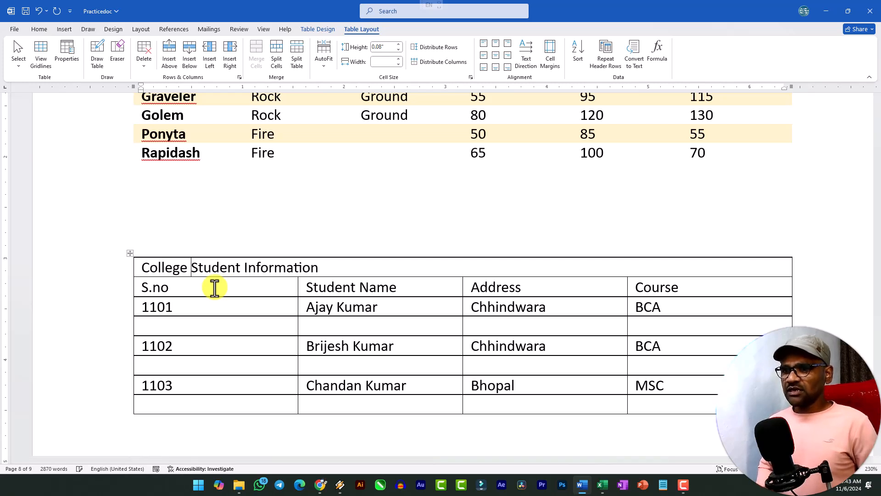
Format the "College Student Information" title as bold, 16 pt, centred and red
drag(324, 270, 140, 267)
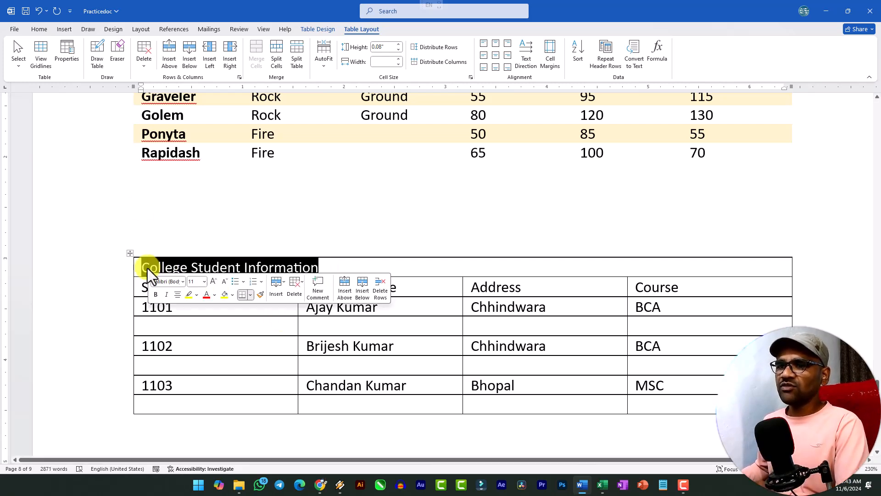
click(38, 30)
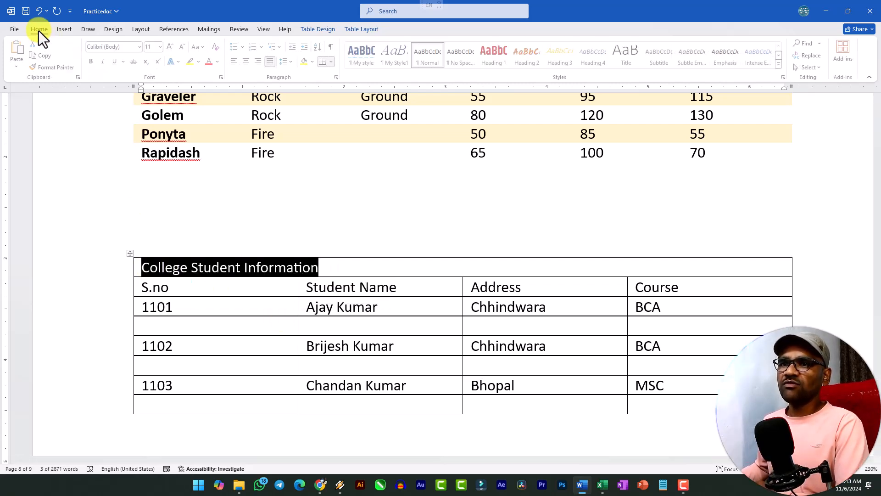
click(93, 61)
click(171, 46)
click(170, 46)
click(170, 47)
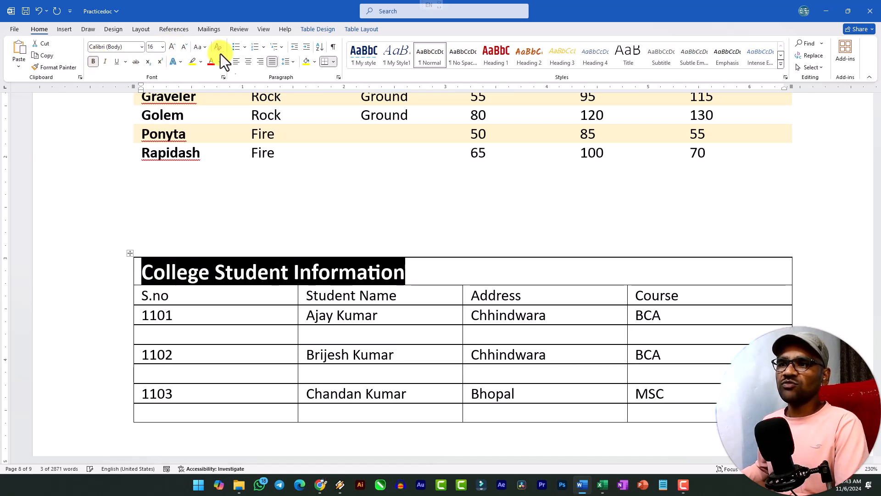
click(248, 62)
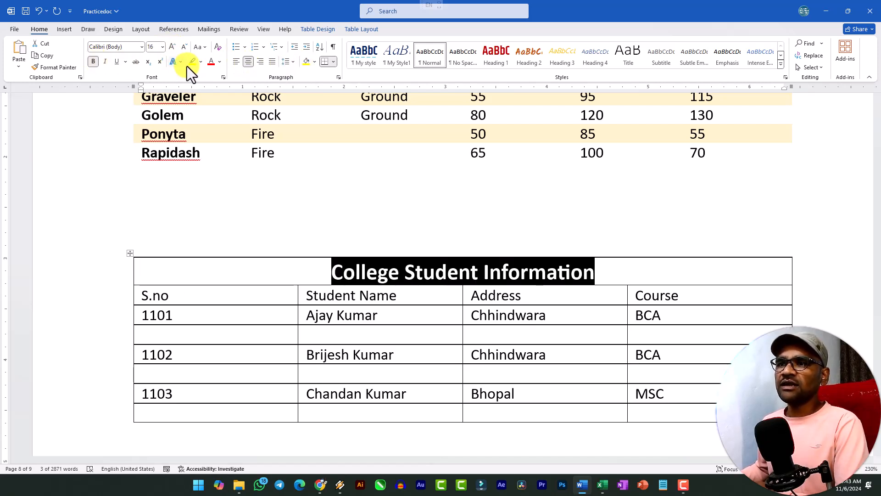
click(211, 63)
click(404, 281)
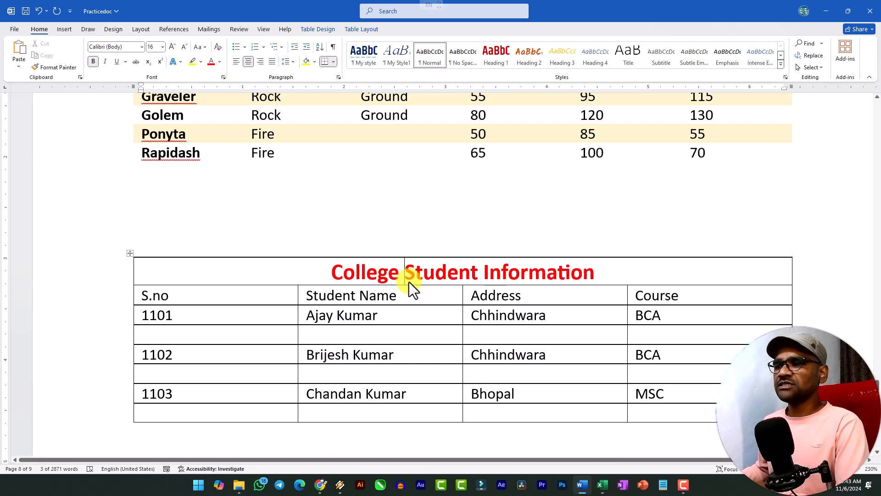
Merge the four cells of the empty last row, below the 1103 row, into a single cell
scroll(447, 275, down, 1)
click(329, 222)
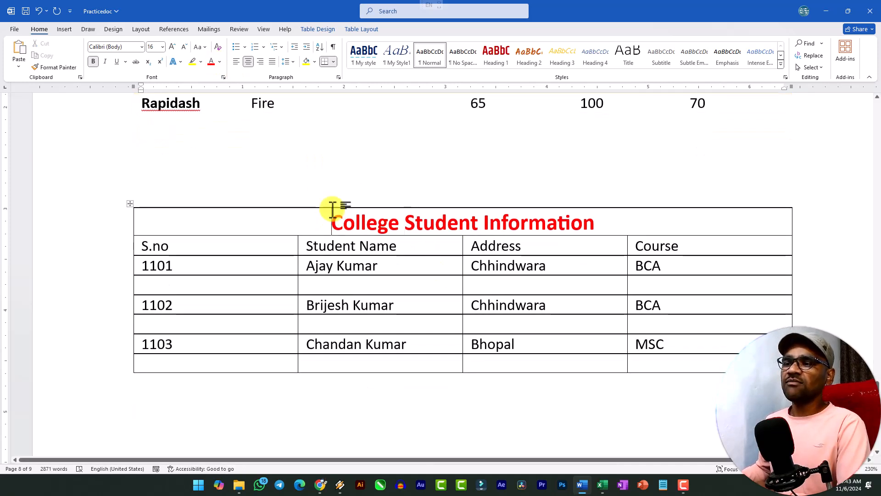
click(362, 29)
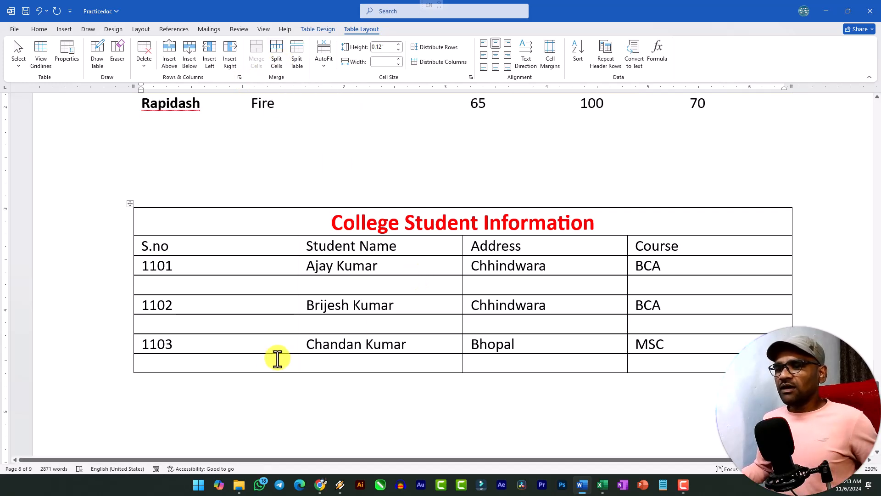
drag(268, 366, 662, 364)
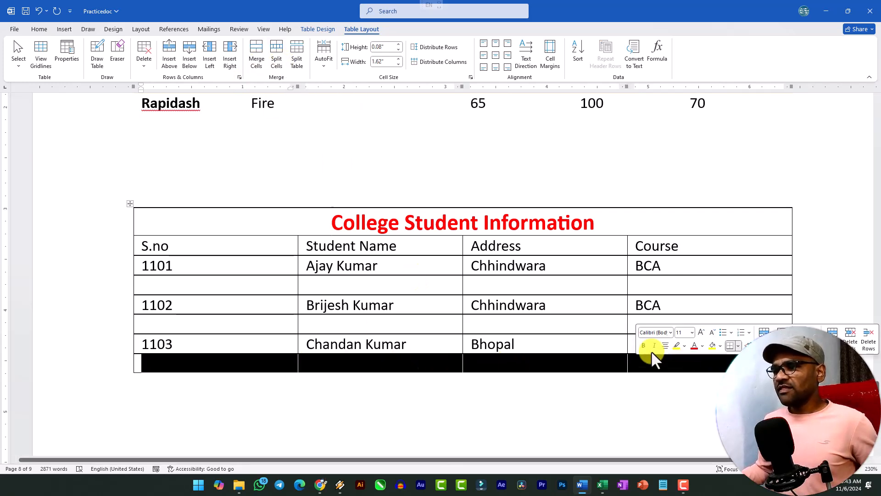
scroll(527, 325, down, 2)
scroll(527, 326, up, 2)
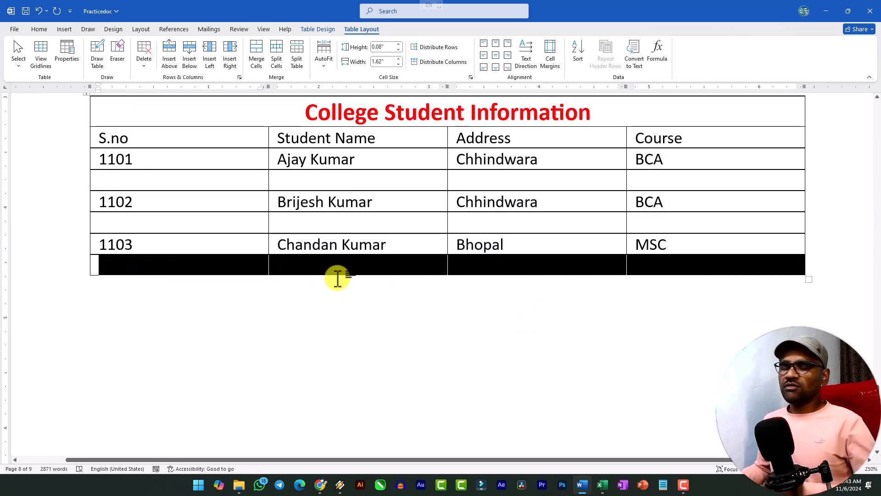
click(257, 62)
click(324, 269)
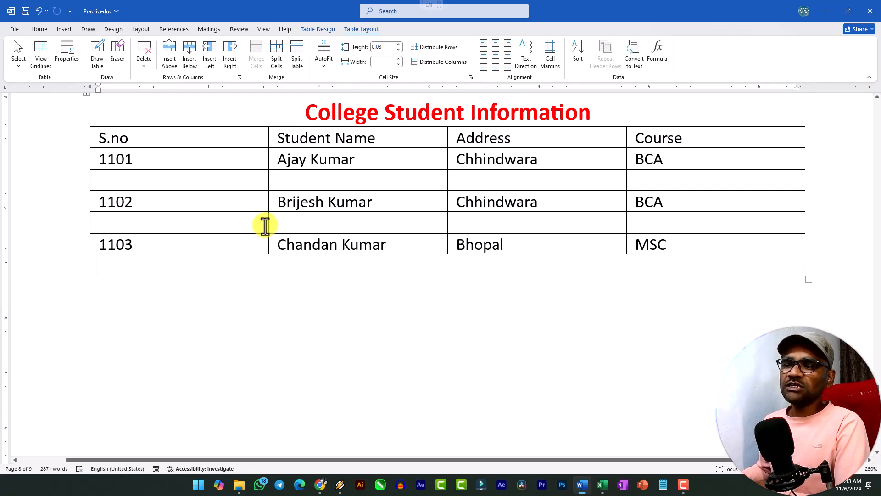
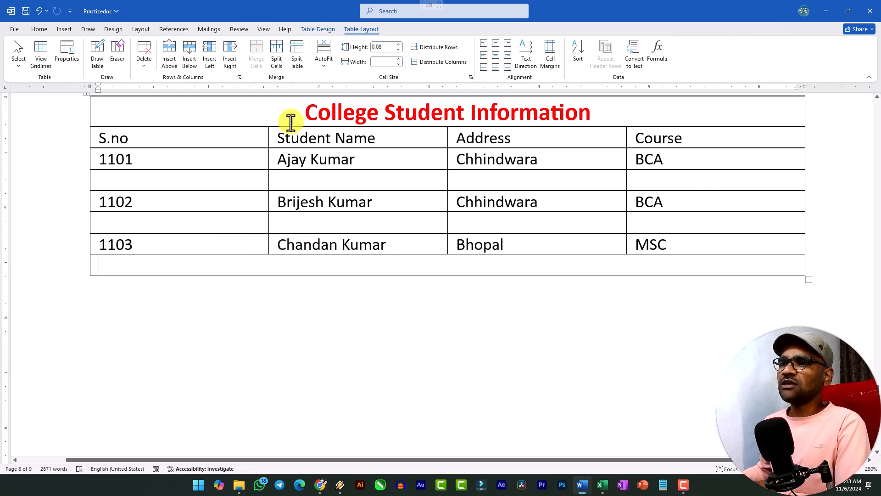
Split the merged last cell of the student table into 4 columns and 1 row
click(273, 57)
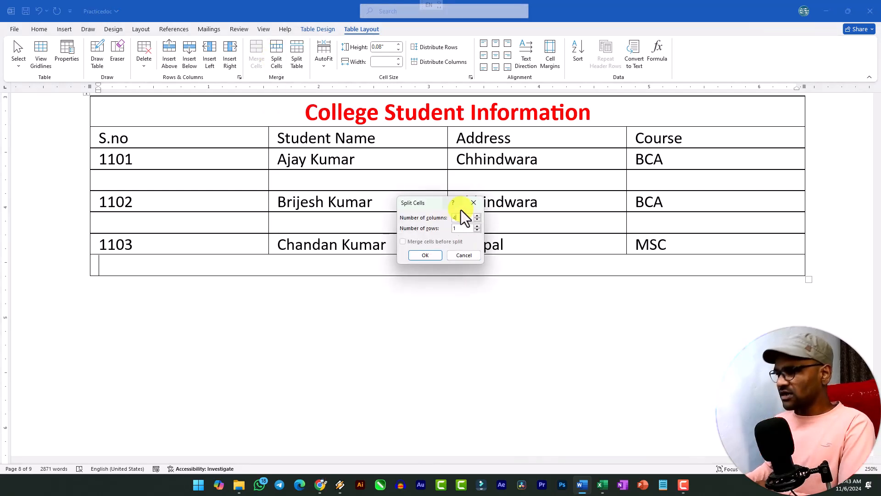
click(426, 256)
click(415, 271)
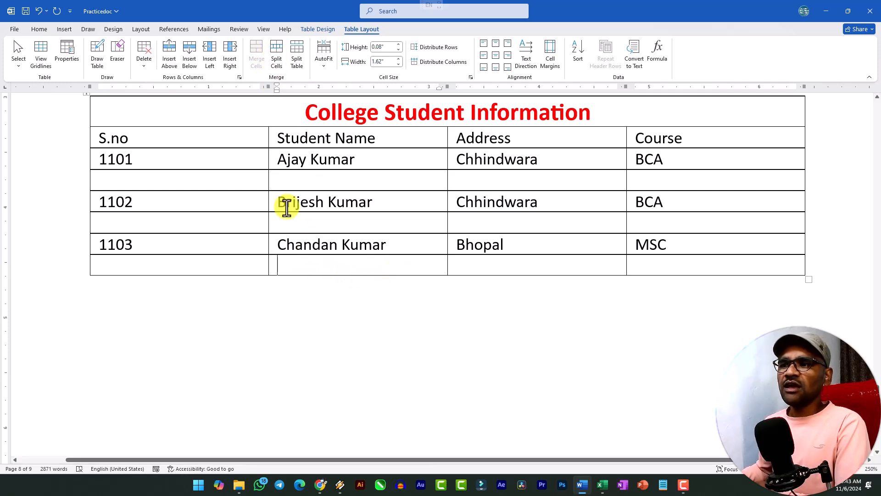
Split the table at the blank row below the 1101 row, and undo the split
click(273, 184)
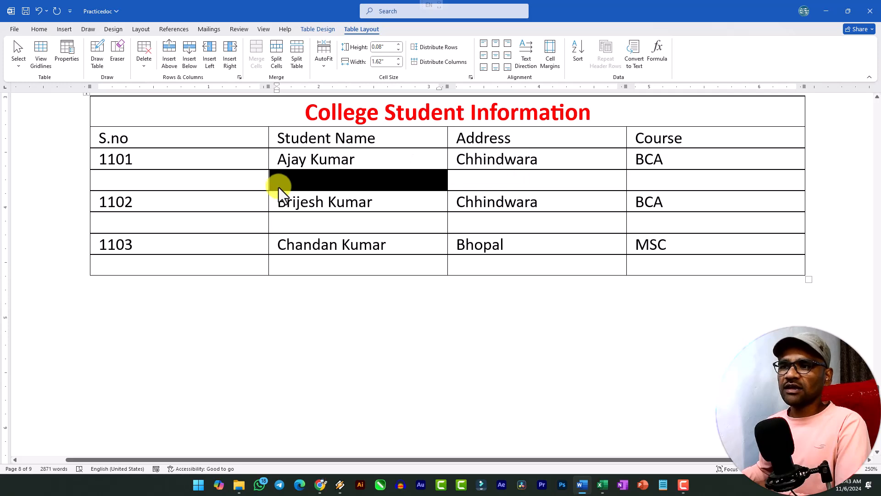
click(280, 187)
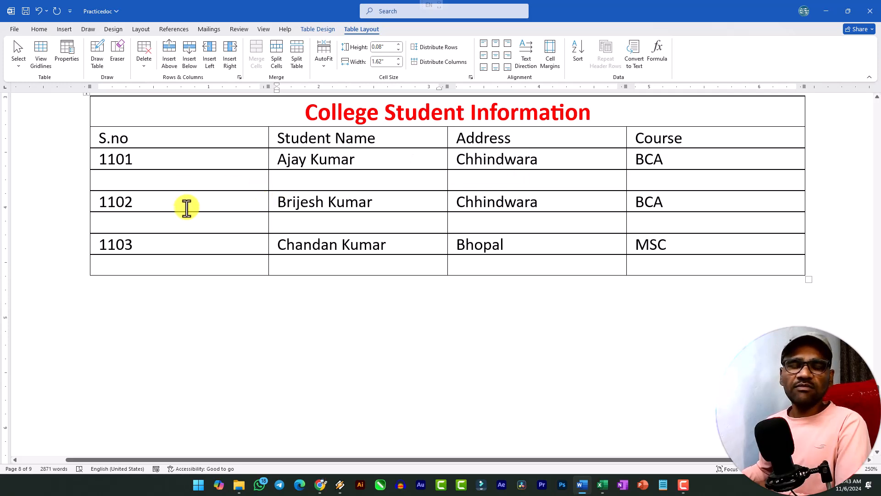
click(297, 61)
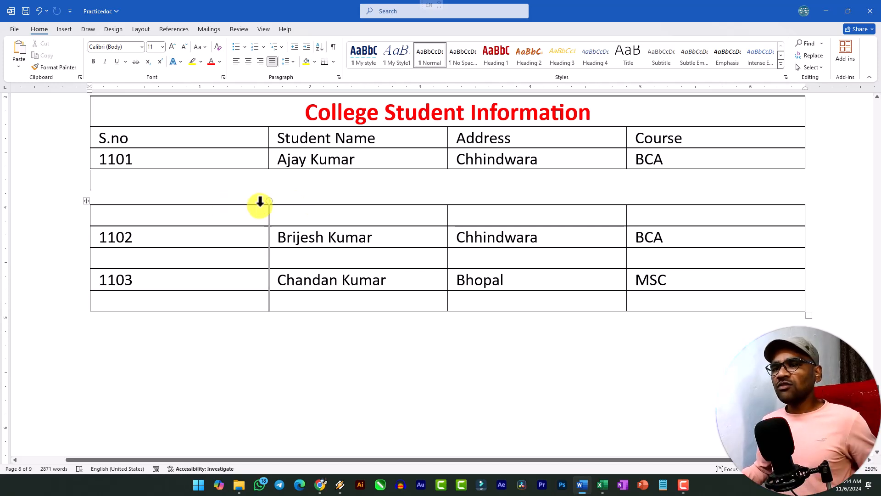
key(ctrl+z)
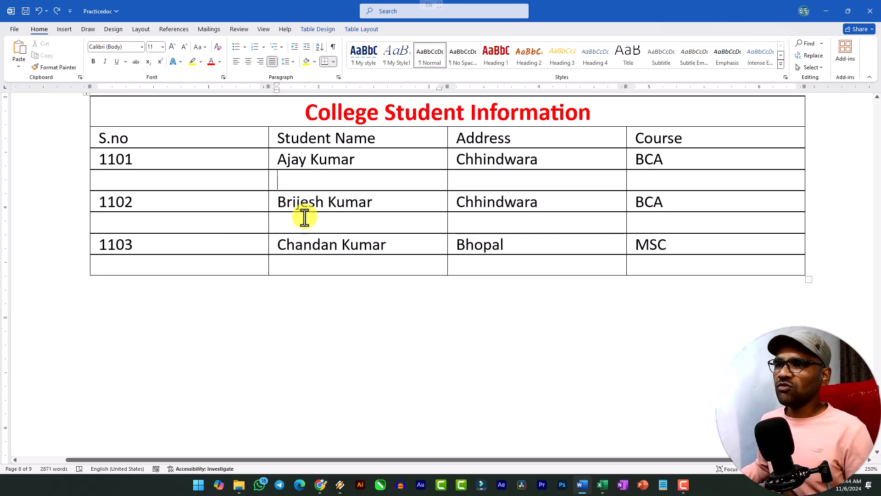
AutoFit the whole student table to its contents
click(364, 33)
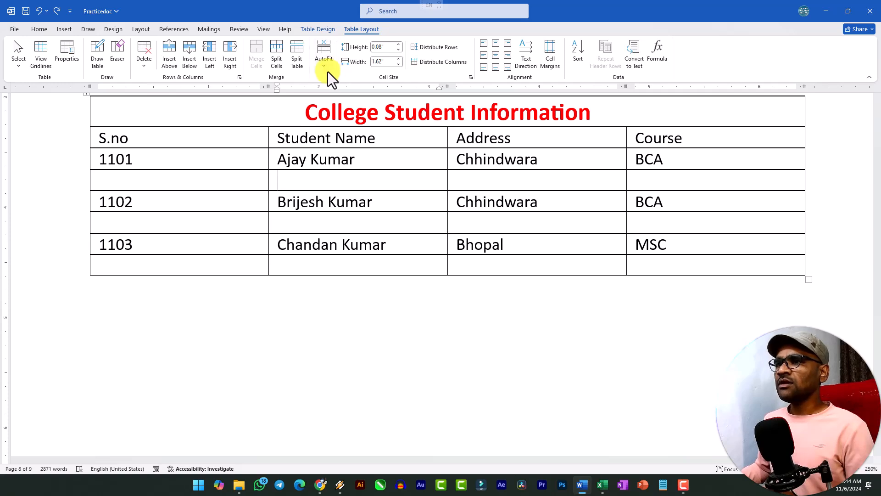
scroll(240, 220, up, 3)
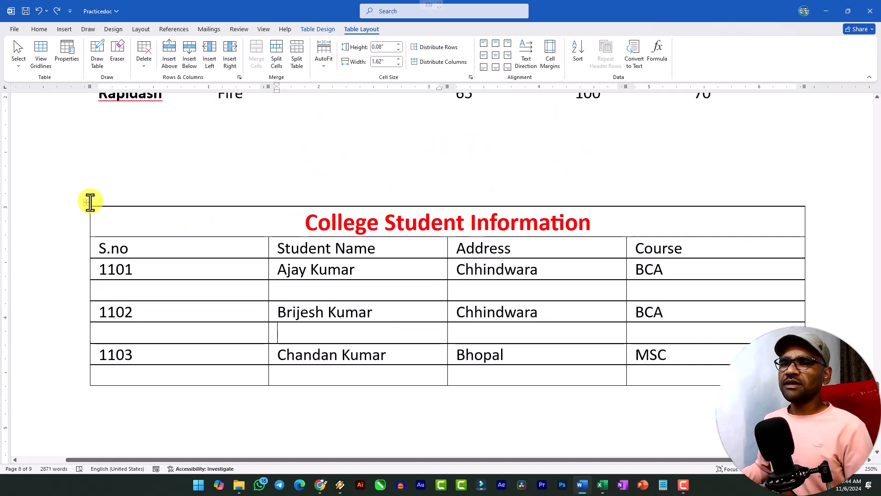
click(87, 202)
click(324, 60)
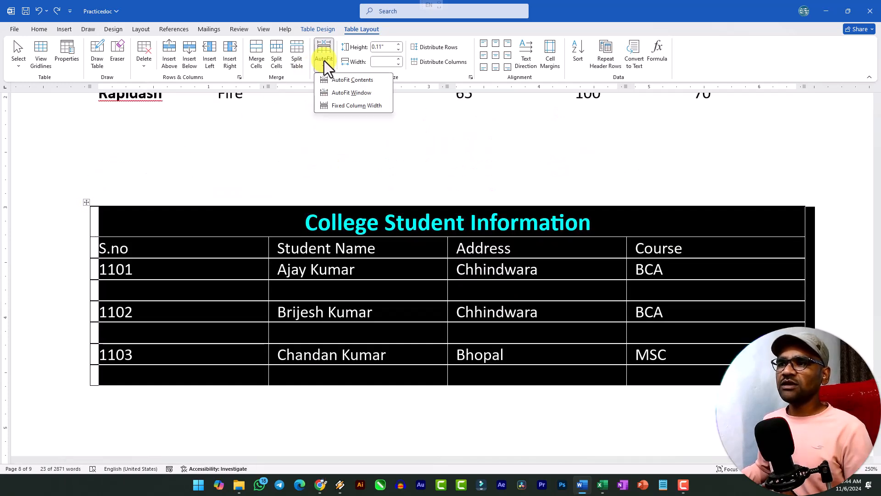
click(347, 81)
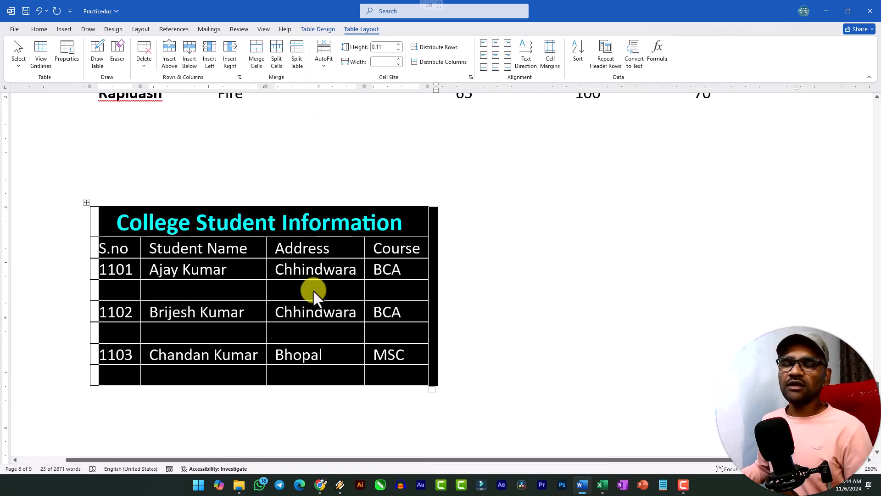
AutoFit the student table to the window width and set its columns to fixed width
click(330, 67)
click(341, 92)
click(318, 62)
click(353, 105)
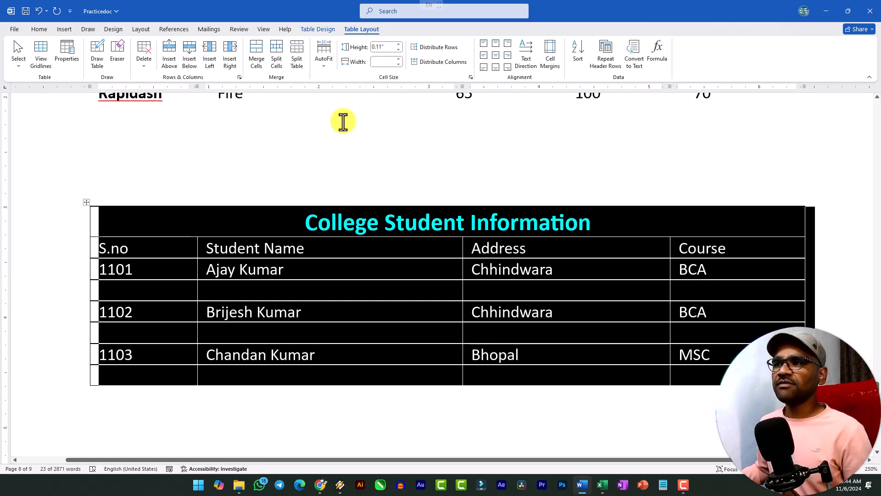
click(354, 281)
Narrow the S.no column, making Student Name about 2.76" wide, and distribute all the table's columns evenly
click(287, 268)
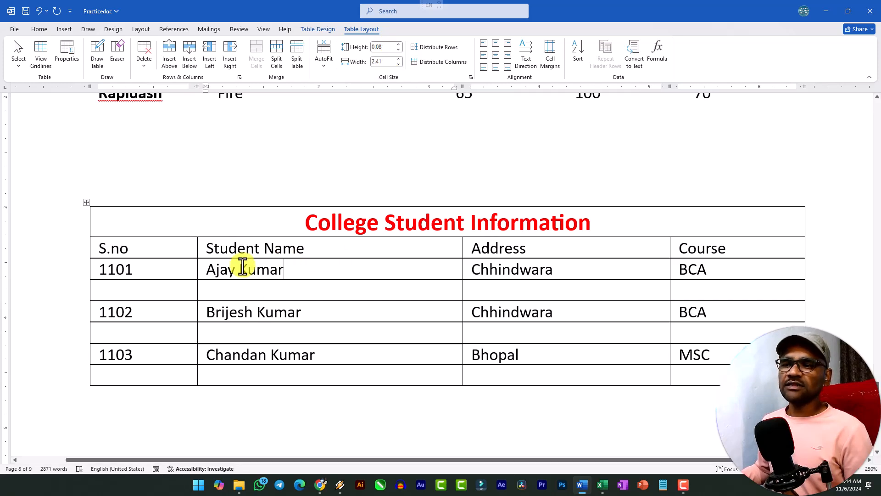
drag(196, 262, 158, 263)
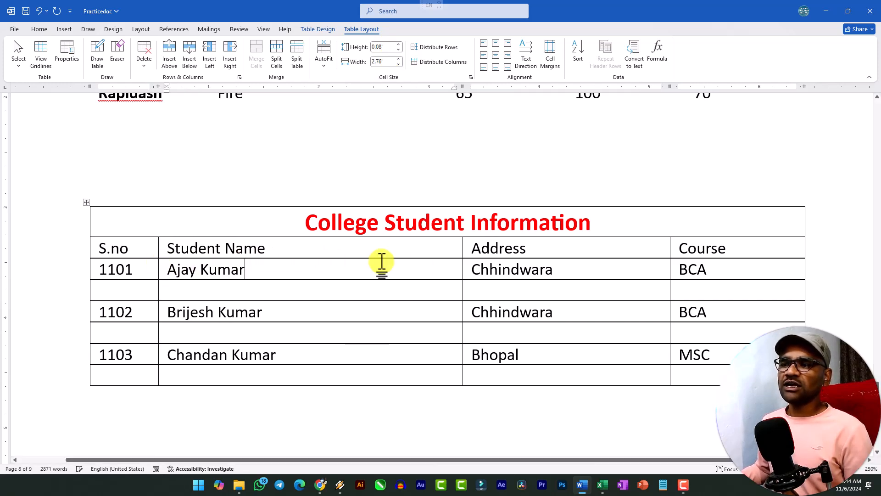
click(86, 202)
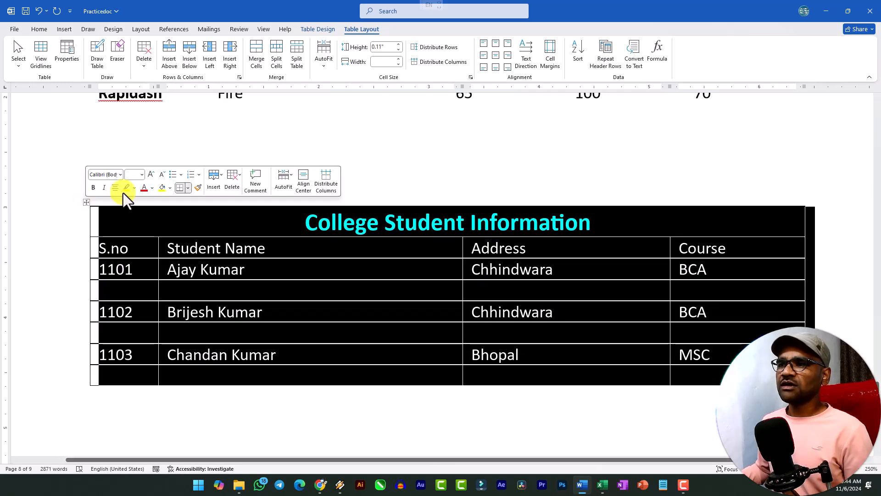
click(443, 63)
click(198, 307)
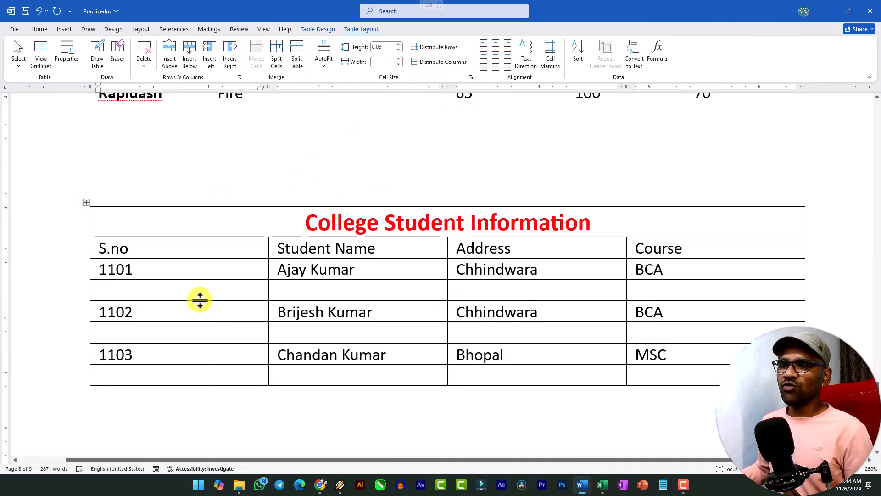
Increase the blank row below 1101 to about 0.59" high, and distribute all the table's rows evenly
drag(200, 300, 201, 344)
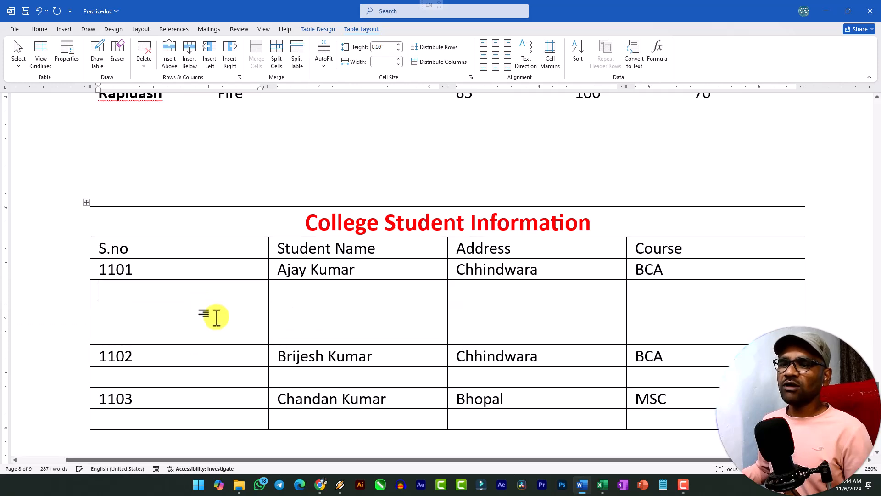
click(89, 205)
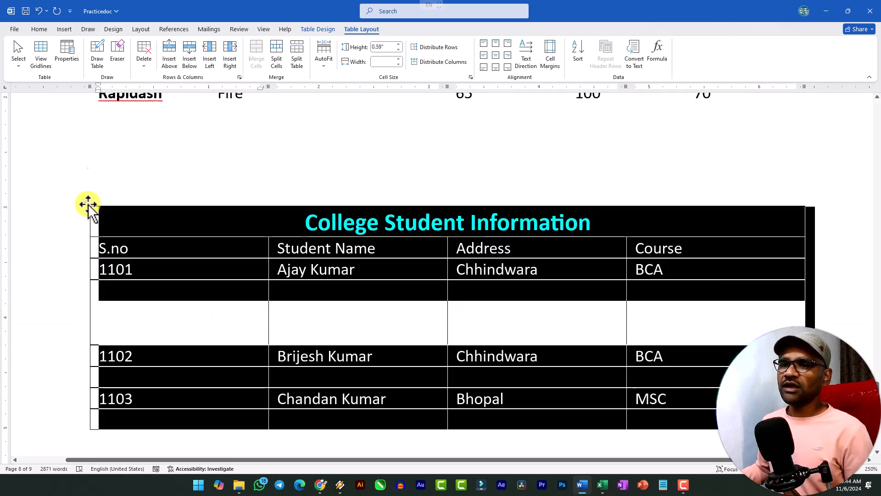
click(438, 48)
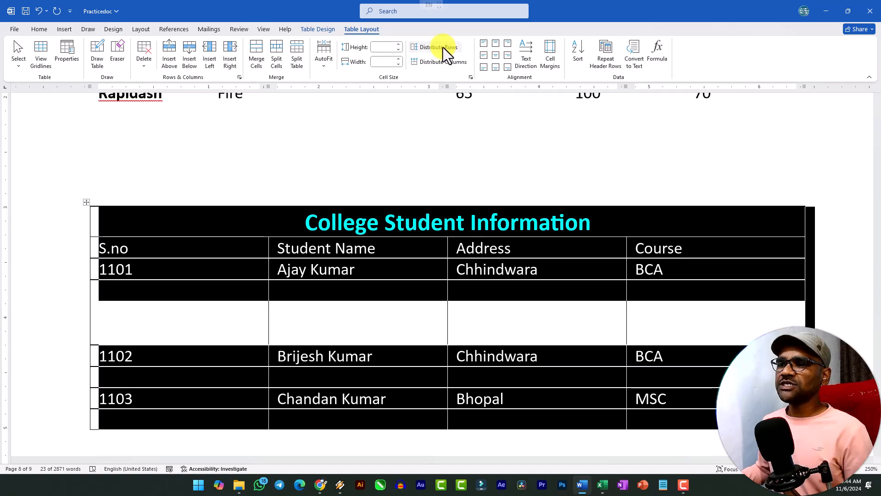
click(290, 279)
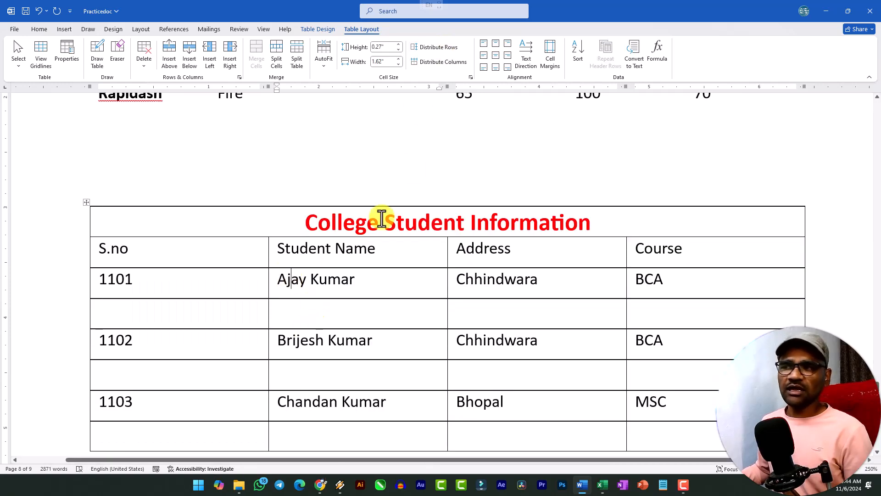
Enlarge the 1102 row and the 1101 row to about 0.45" high each
click(407, 291)
scroll(304, 277, down, 2)
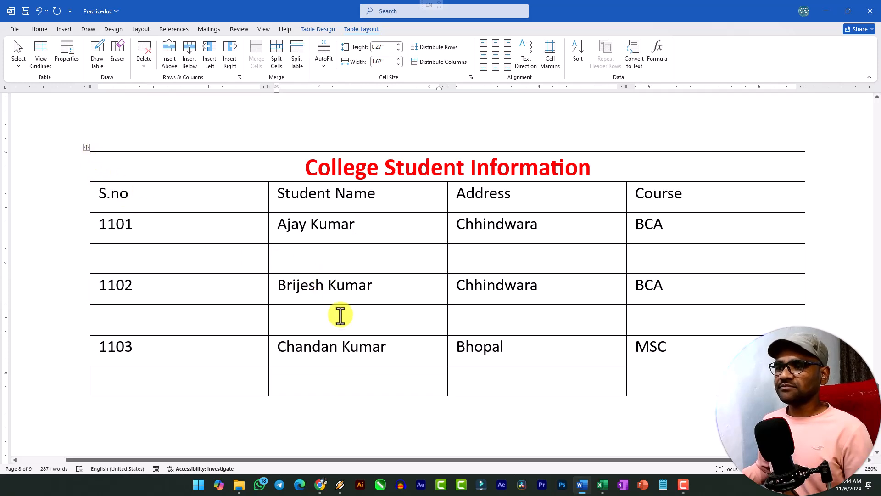
drag(341, 304, 340, 325)
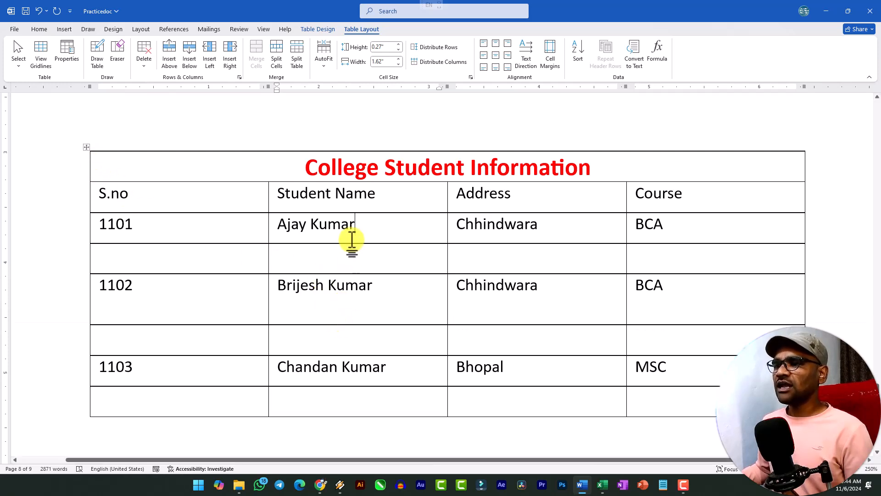
drag(355, 243, 353, 262)
click(86, 147)
click(319, 254)
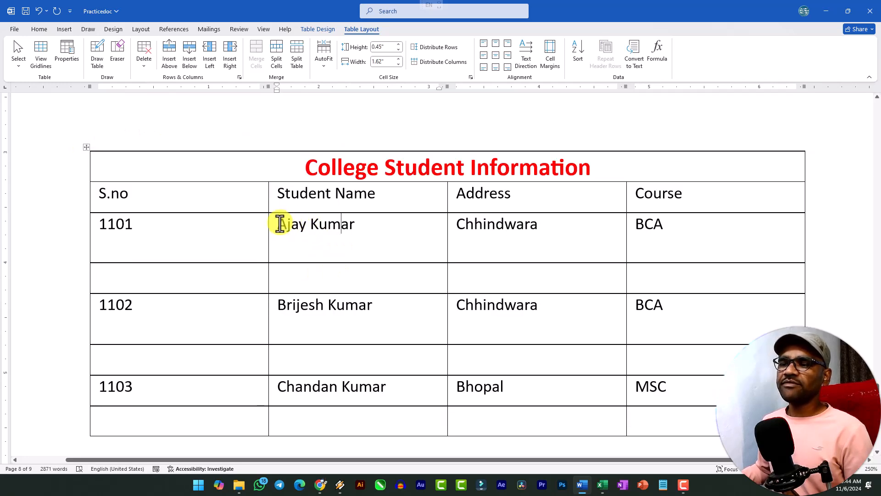
Centre the text of the whole student table both horizontally and vertically in its cells
click(85, 147)
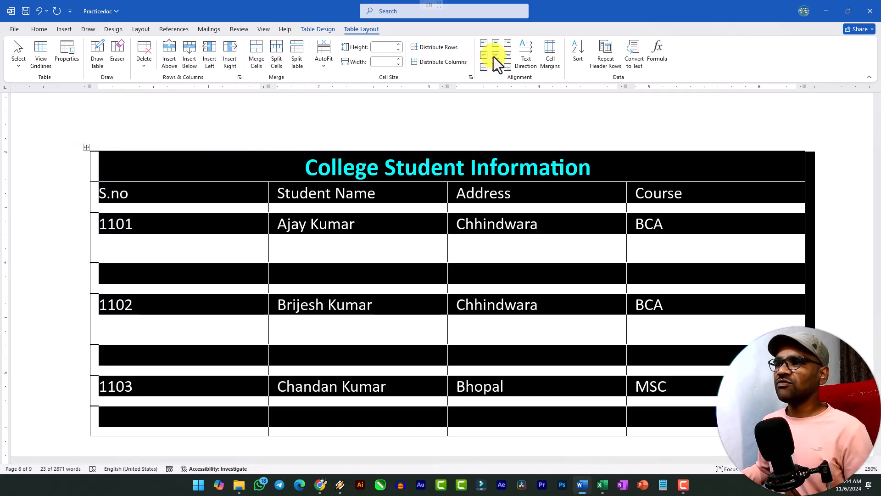
click(495, 55)
click(289, 217)
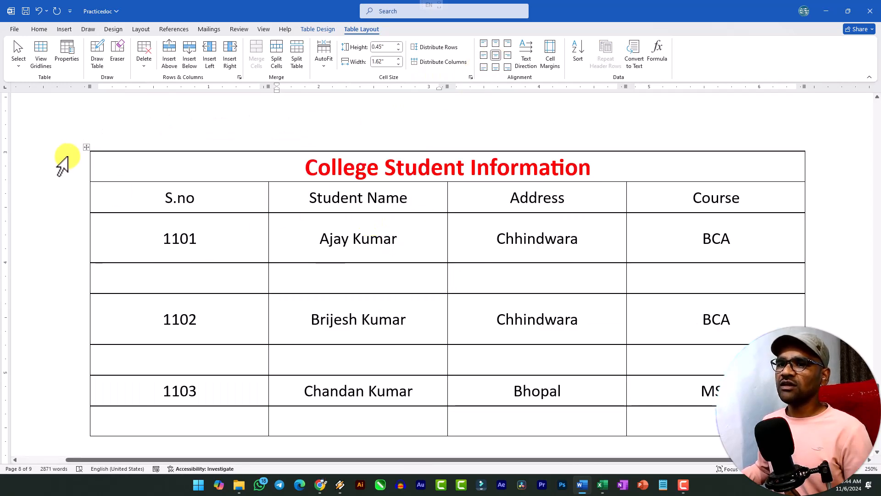
Try centre-left, centre-right, bottom-centre, top-centre and top-left alignment on the whole table, and return it to full centre alignment
click(86, 148)
click(484, 56)
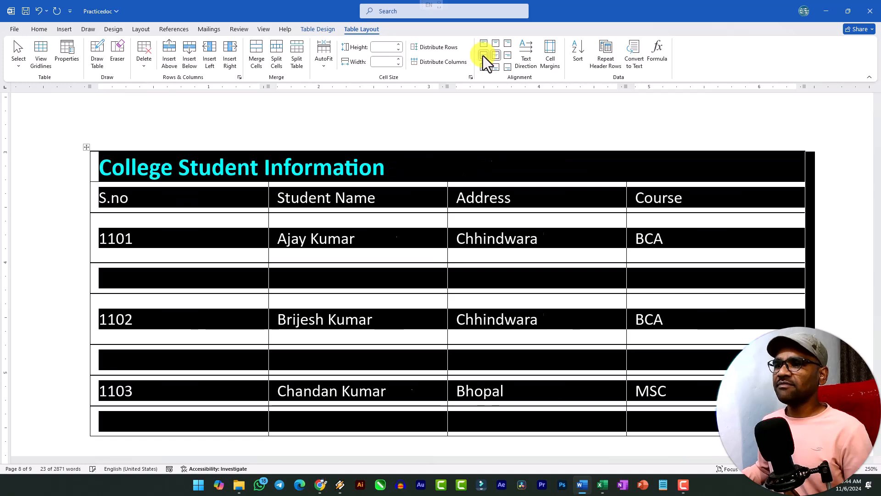
click(508, 55)
click(496, 67)
click(496, 45)
click(487, 44)
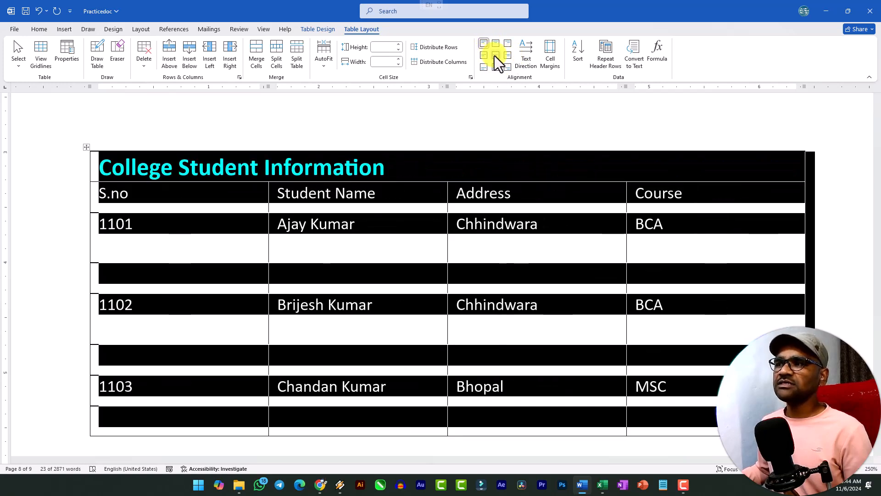
click(496, 56)
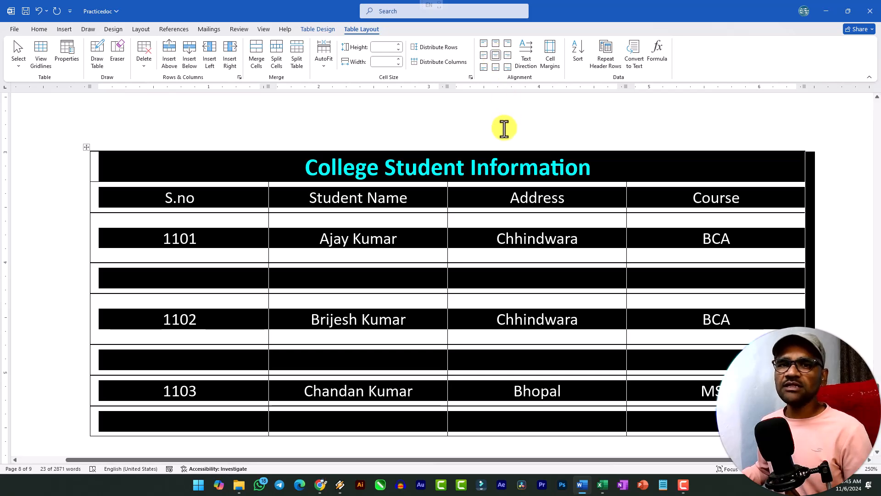
click(389, 260)
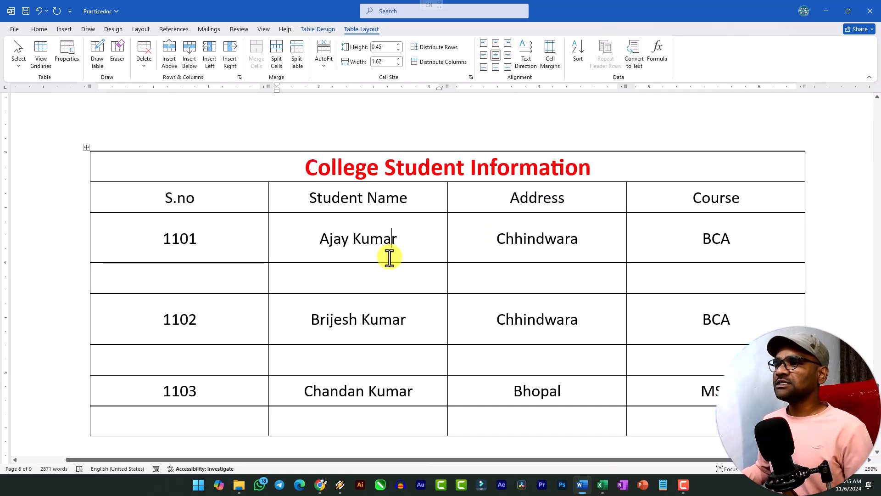
Cycle the text direction of the header row, S.no to Course, through its rotations back to horizontal
drag(151, 200, 728, 197)
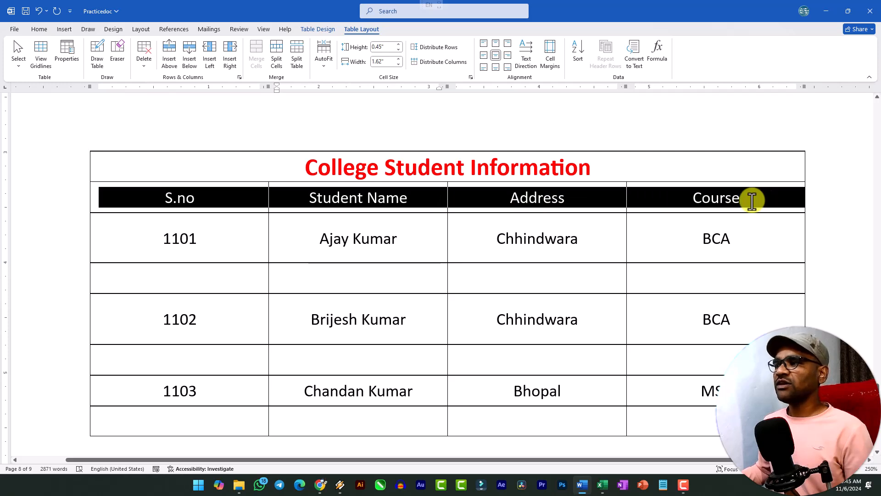
click(524, 55)
click(524, 56)
click(525, 55)
click(524, 55)
click(524, 55)
click(523, 54)
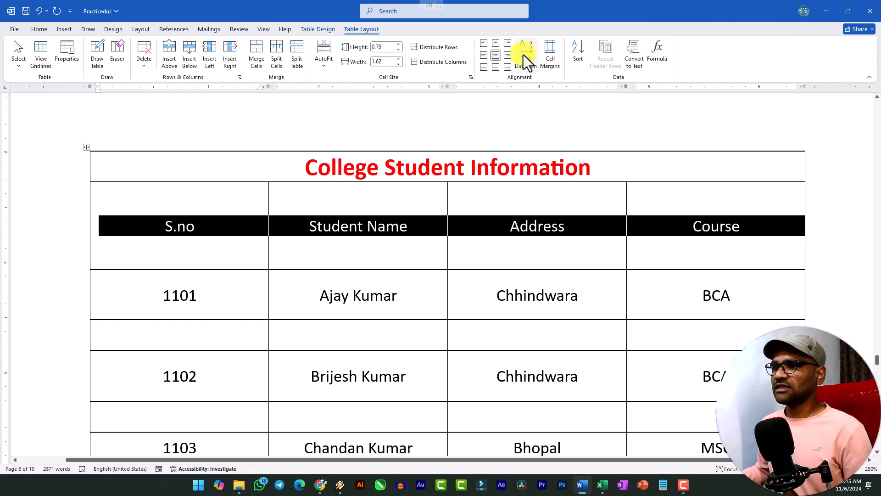
AutoFit the whole student table to its contents, and expand it with AutoFit Window
click(87, 150)
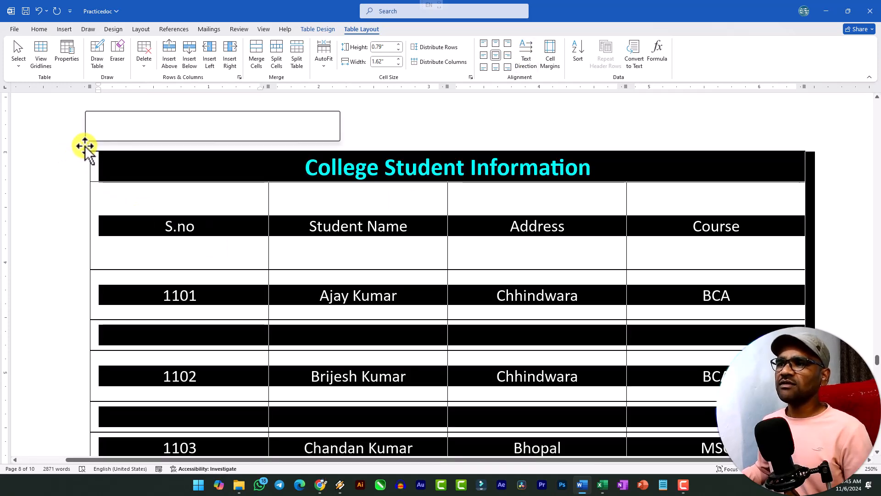
click(324, 60)
click(351, 83)
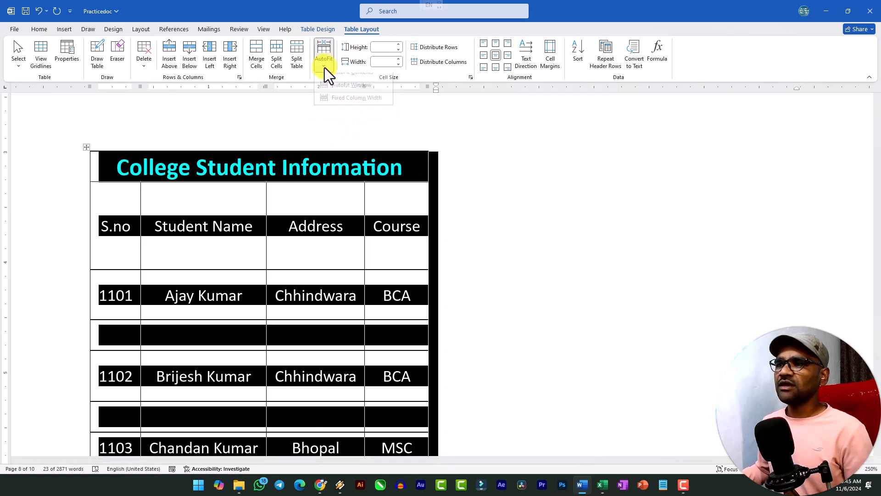
click(349, 94)
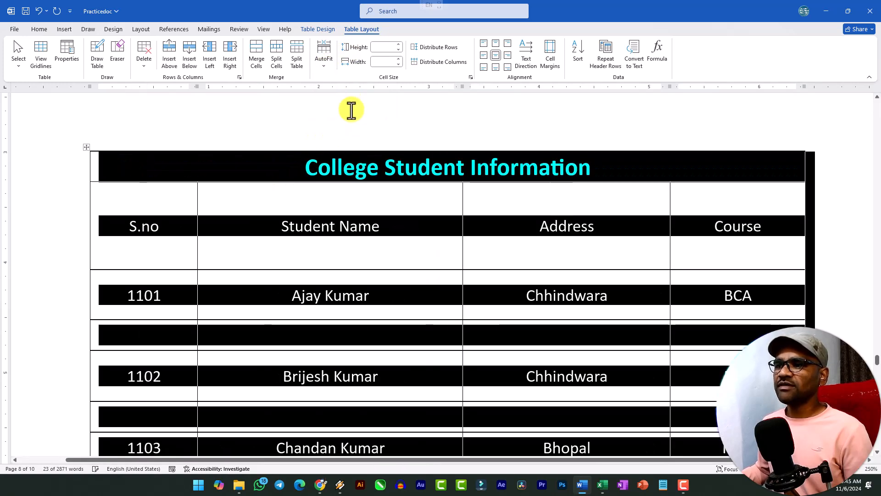
click(387, 257)
scroll(376, 253, down, 6)
scroll(411, 194, up, 1)
scroll(411, 193, up, 3)
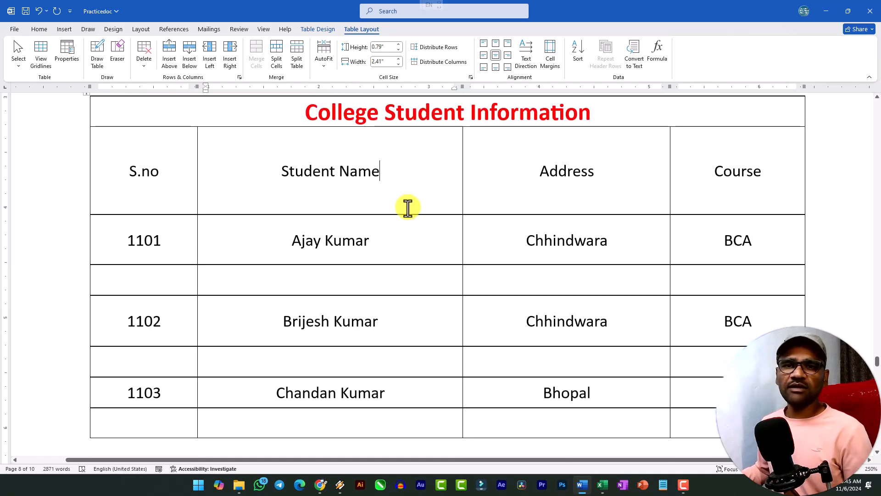
scroll(407, 208, up, 3)
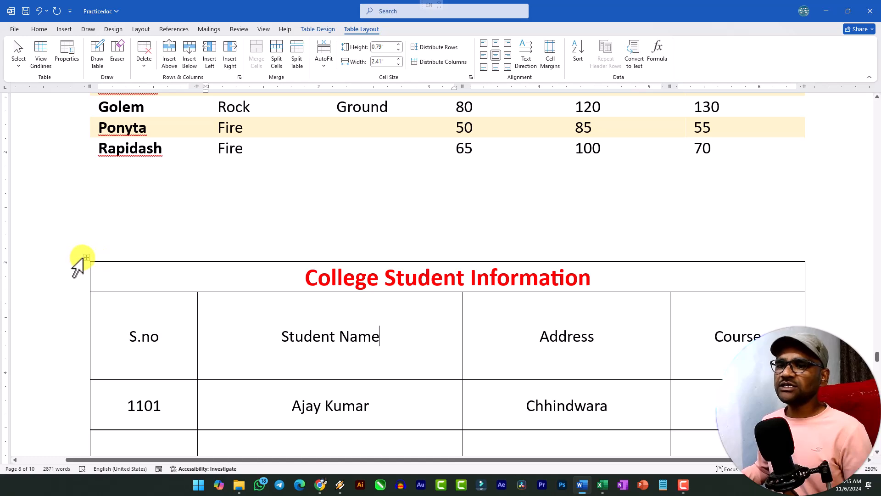
Try a larger top default cell margin on the whole College Student Information table, and undo it
click(86, 257)
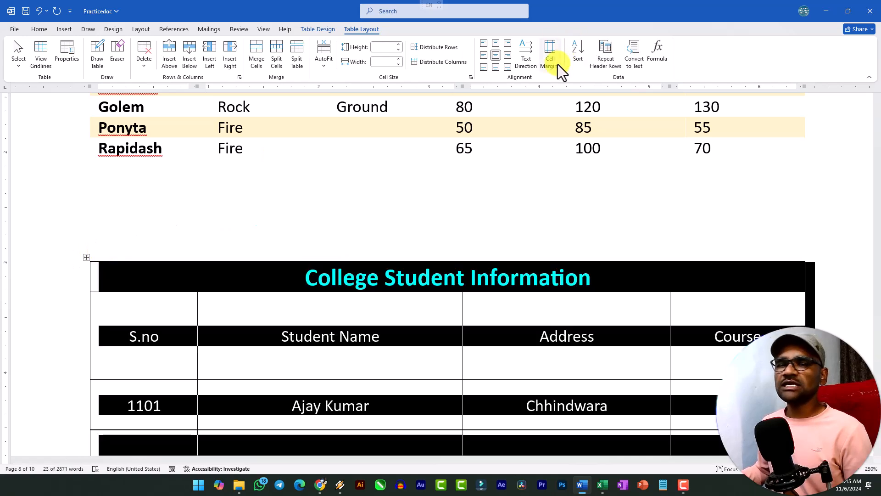
click(376, 321)
scroll(342, 288, down, 3)
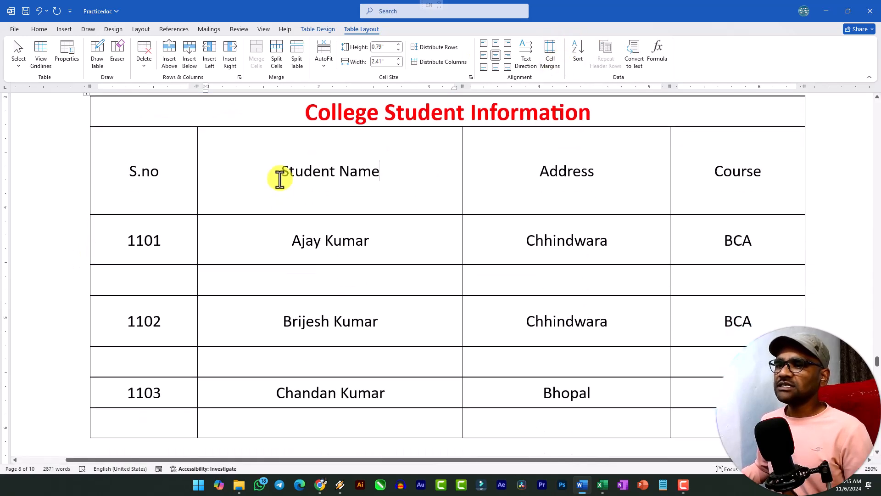
scroll(113, 130, up, 1)
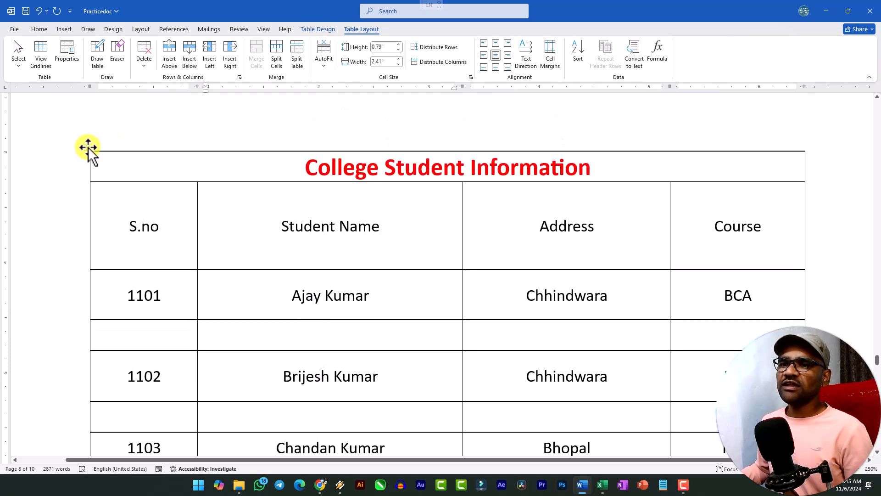
click(87, 146)
click(553, 56)
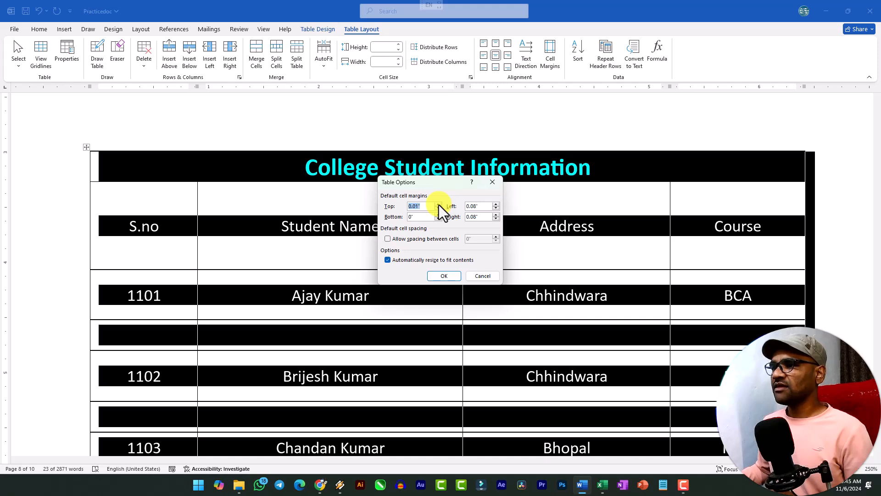
click(444, 276)
click(395, 270)
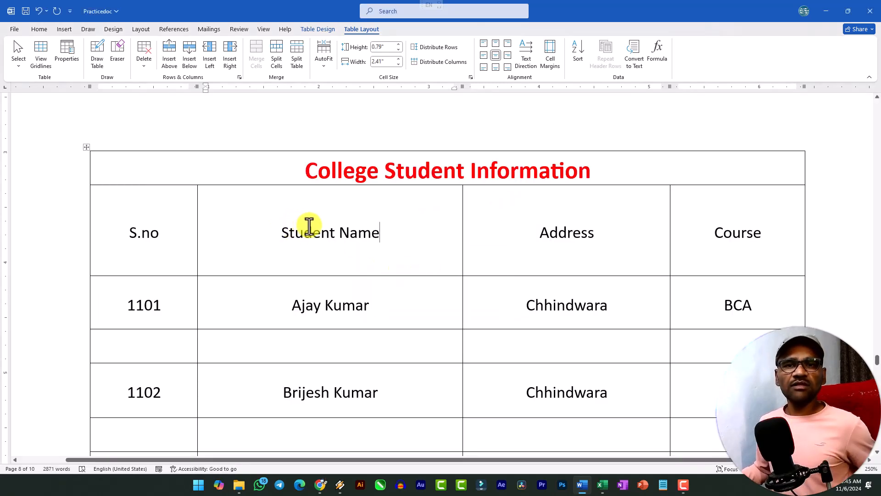
key(ctrl+z)
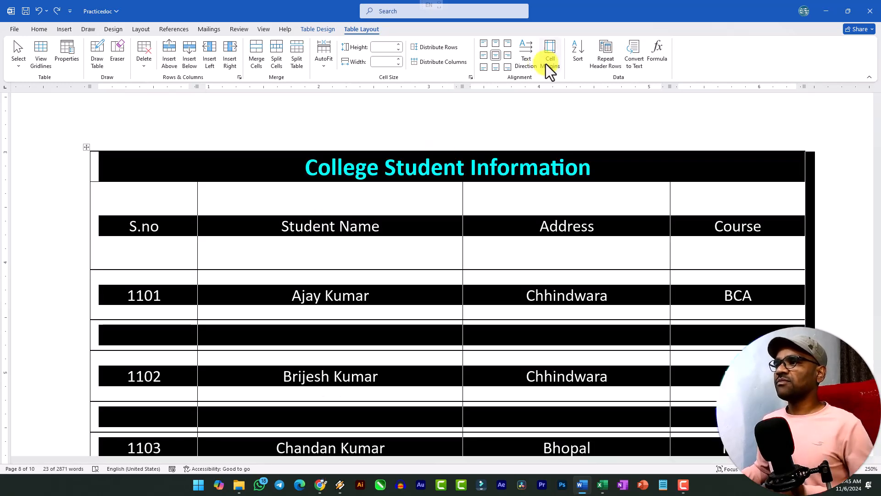
click(451, 247)
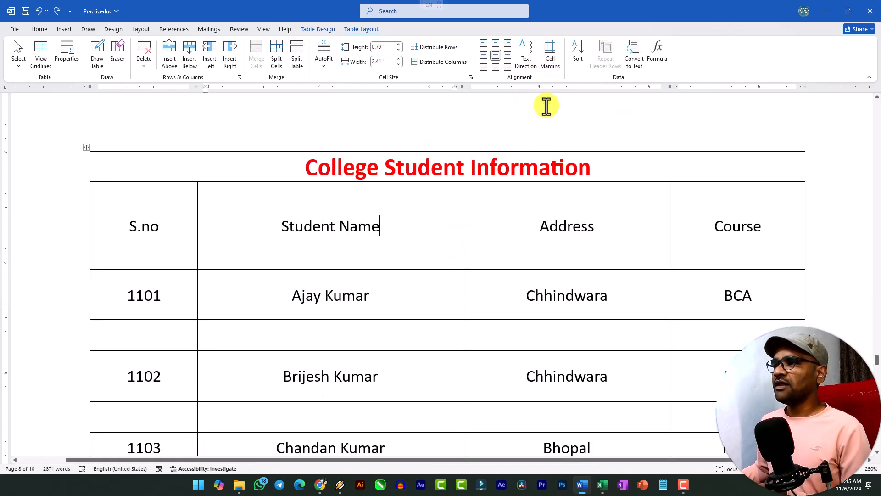
Add an empty paragraph above the orange-header table of Name, Type 1 and HP data so it starts on the next page
scroll(419, 301, up, 10)
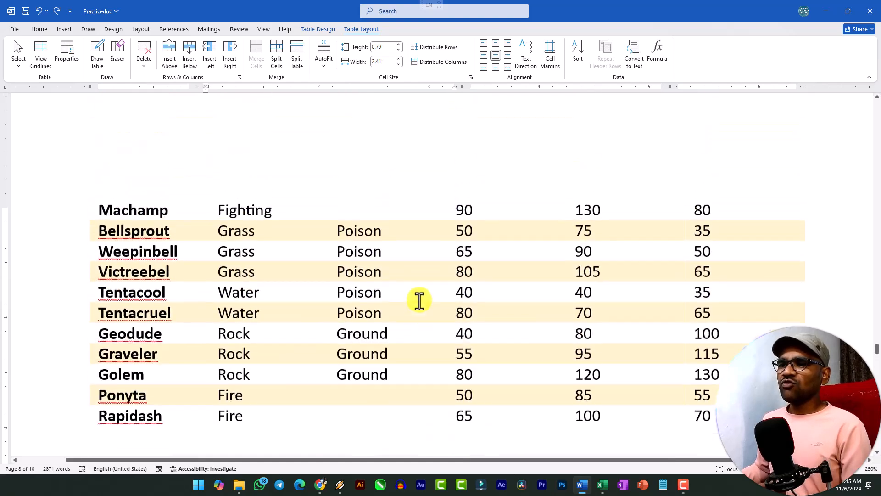
scroll(400, 305, up, 5)
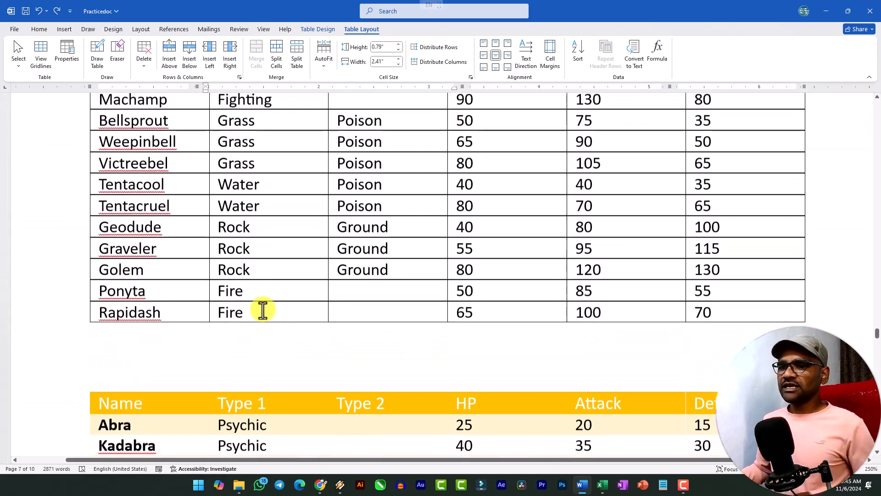
click(156, 374)
text(\)
key(BackSpace)
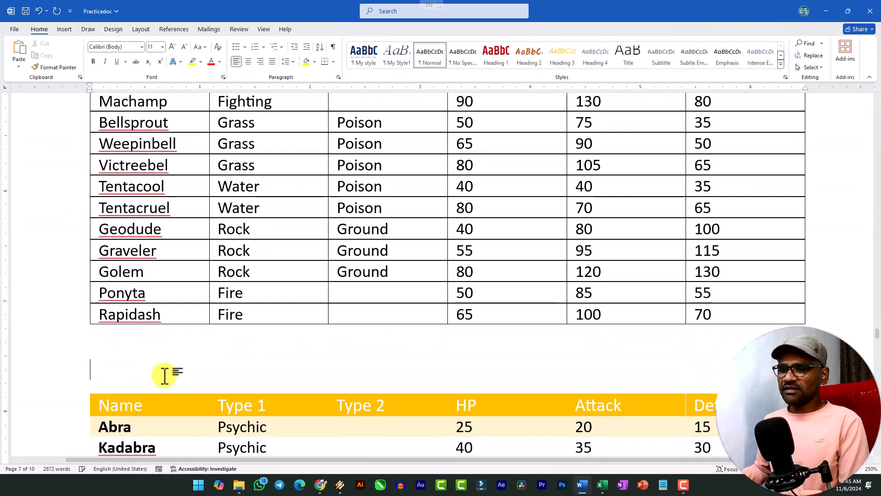
key(Return)
scroll(270, 370, down, 6)
scroll(316, 340, down, 8)
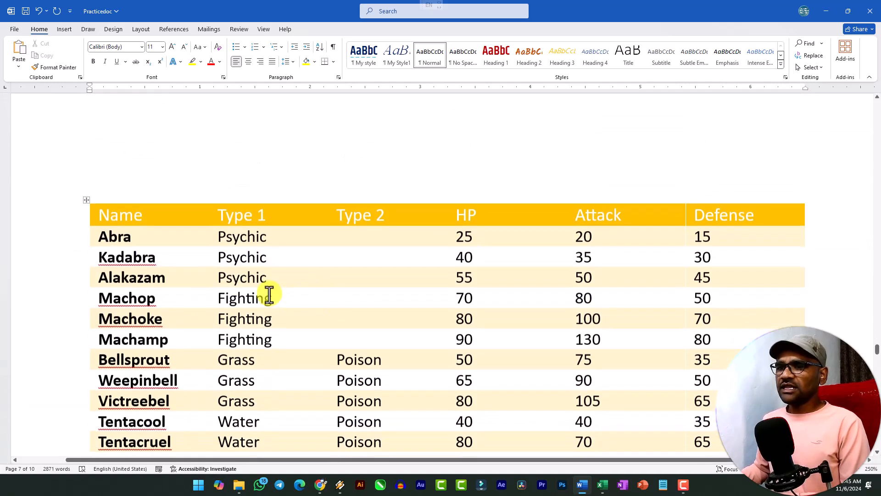
scroll(224, 278, up, 3)
scroll(180, 184, down, 1)
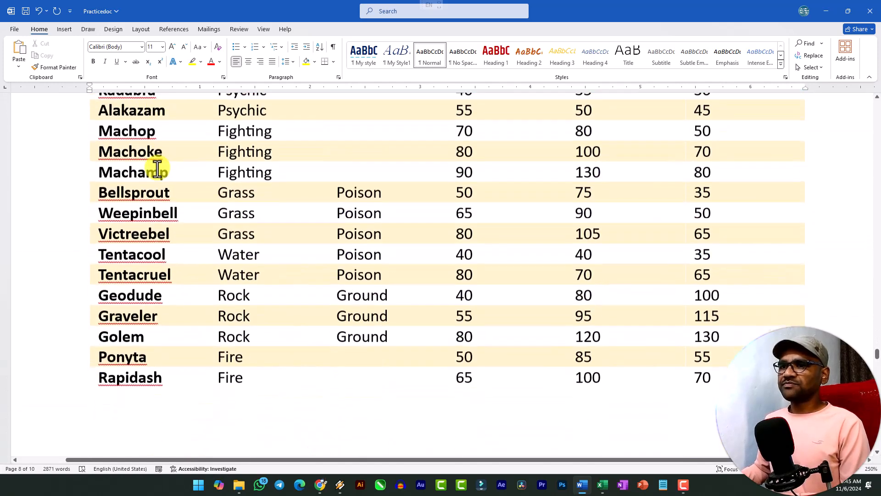
scroll(137, 184, up, 4)
Sort the whole orange-header table by Name as Text in ascending order, with the header row option on
click(87, 251)
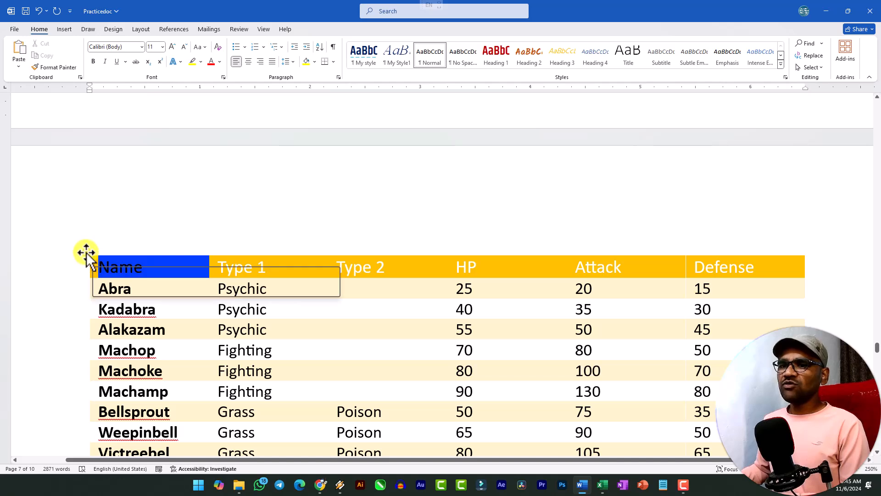
scroll(216, 297, down, 2)
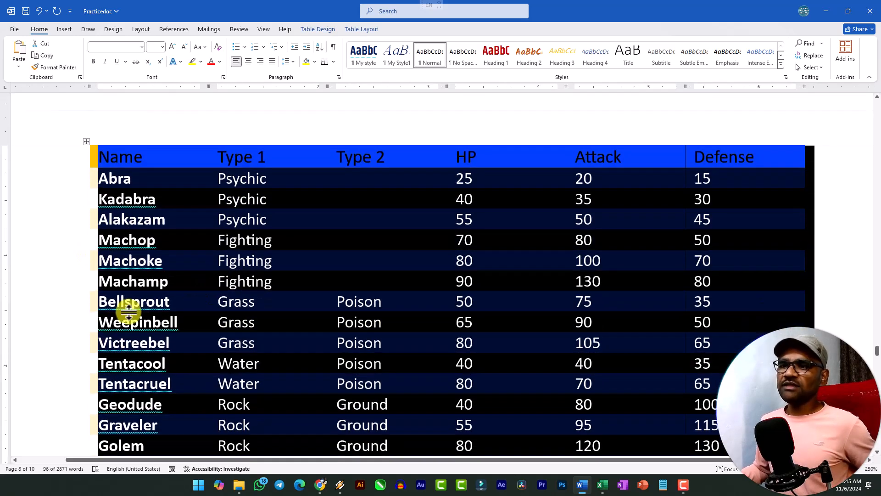
ctrl+scroll(128, 300, down, 4)
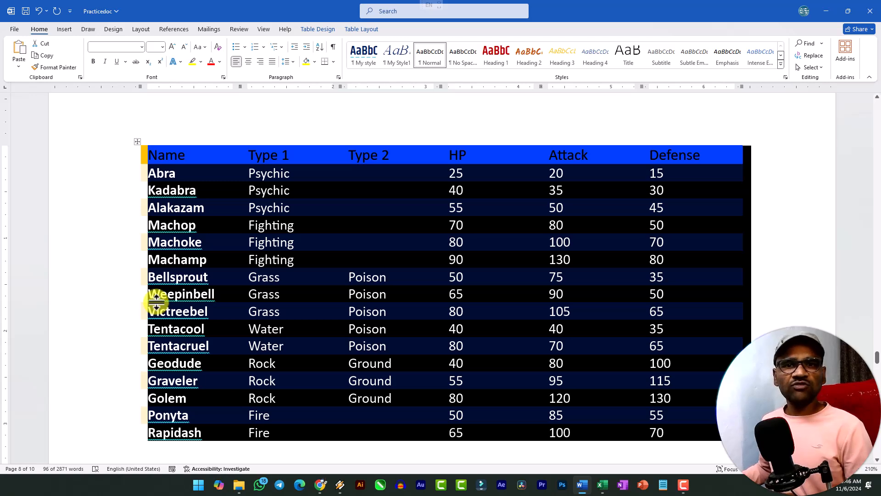
click(373, 32)
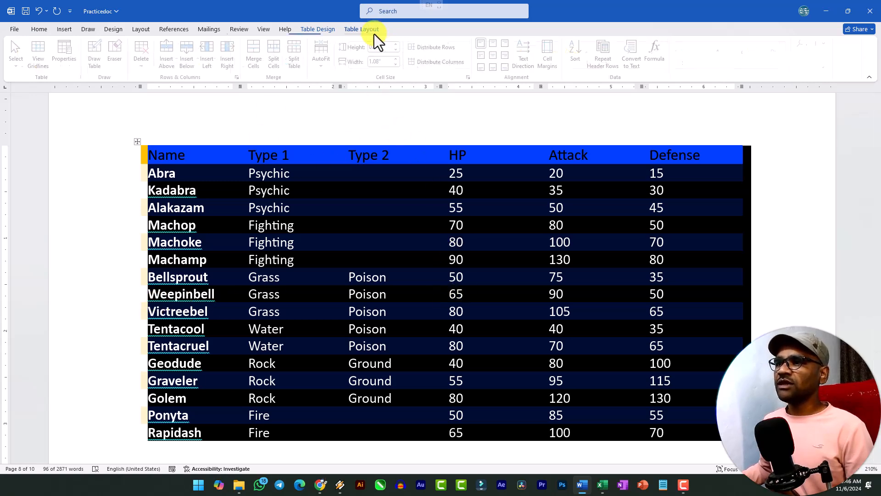
click(578, 52)
drag(431, 153, 376, 125)
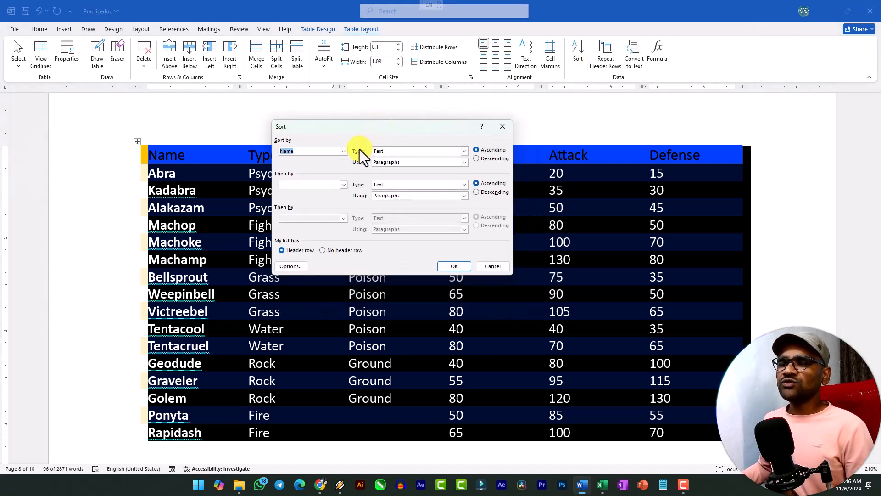
drag(351, 130, 339, 213)
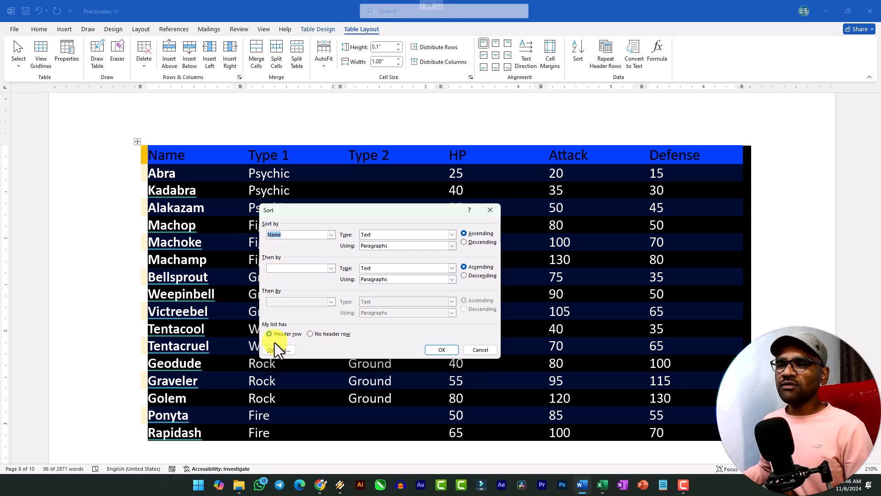
click(288, 334)
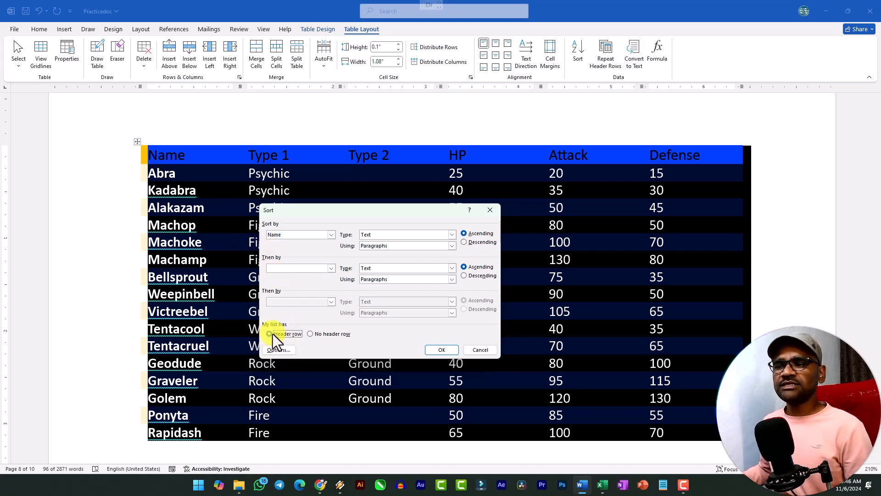
click(273, 334)
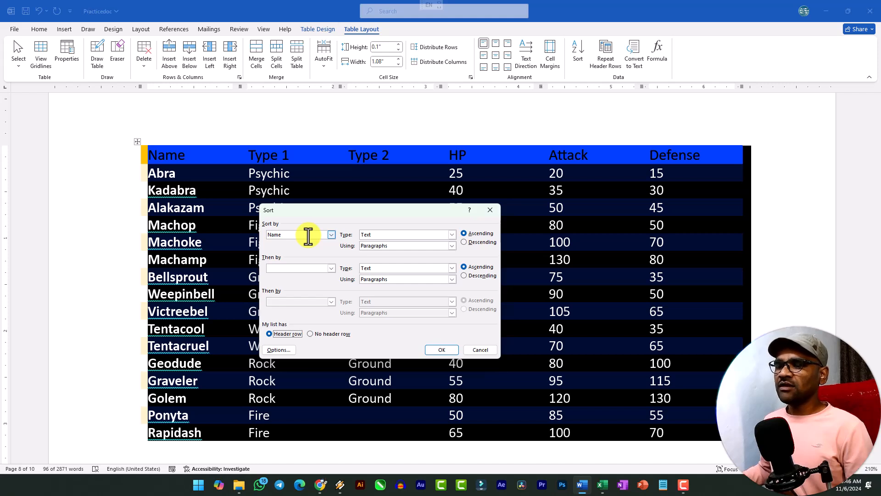
click(331, 235)
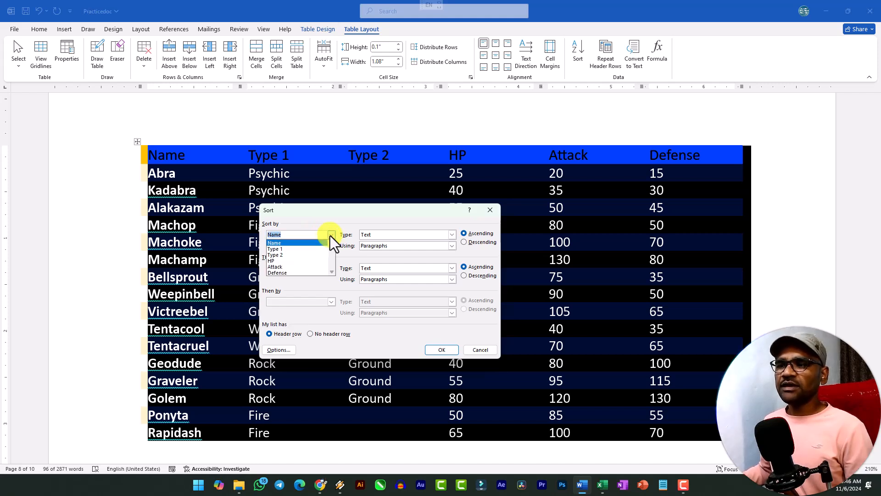
click(288, 245)
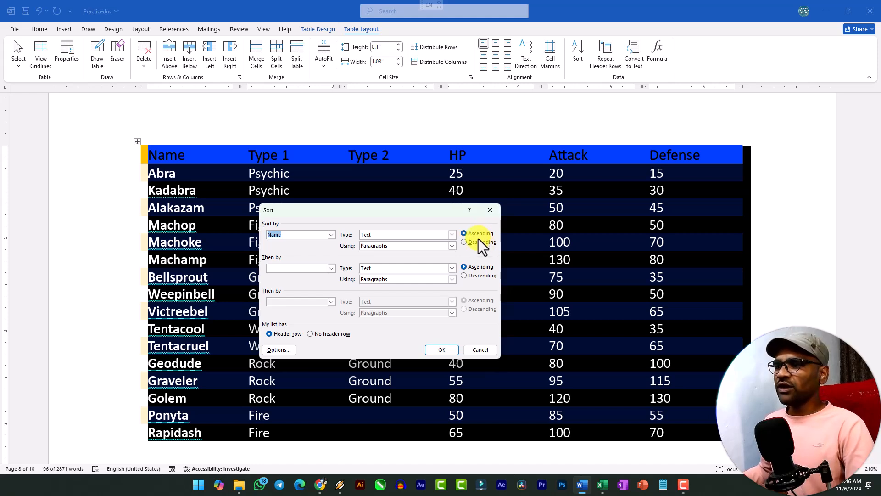
click(448, 352)
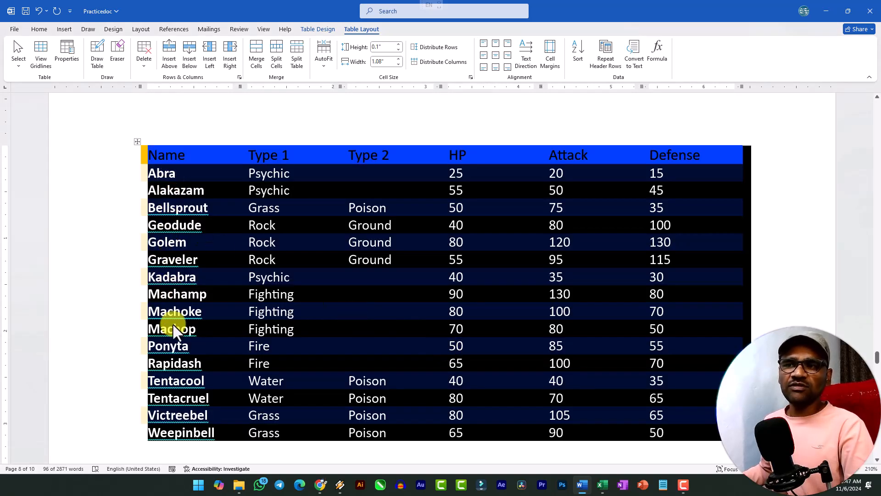
Sort the orange-header table by Name in descending order and look over the reordered rows
click(576, 52)
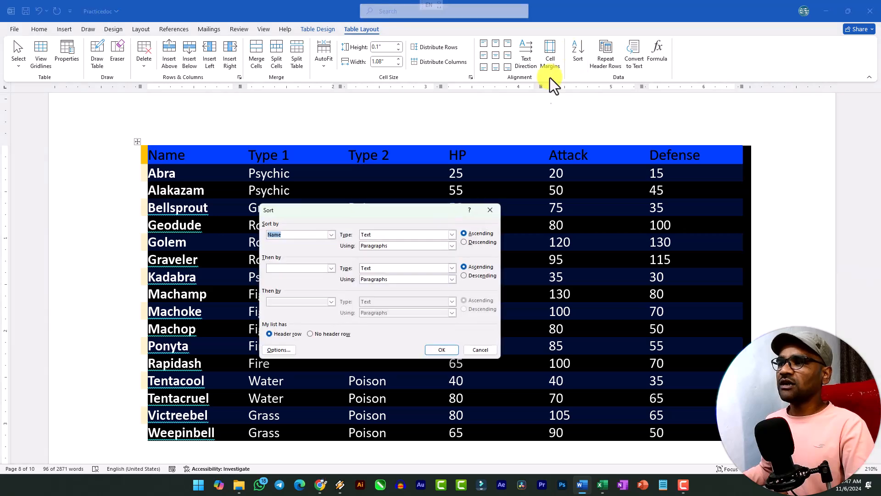
click(473, 241)
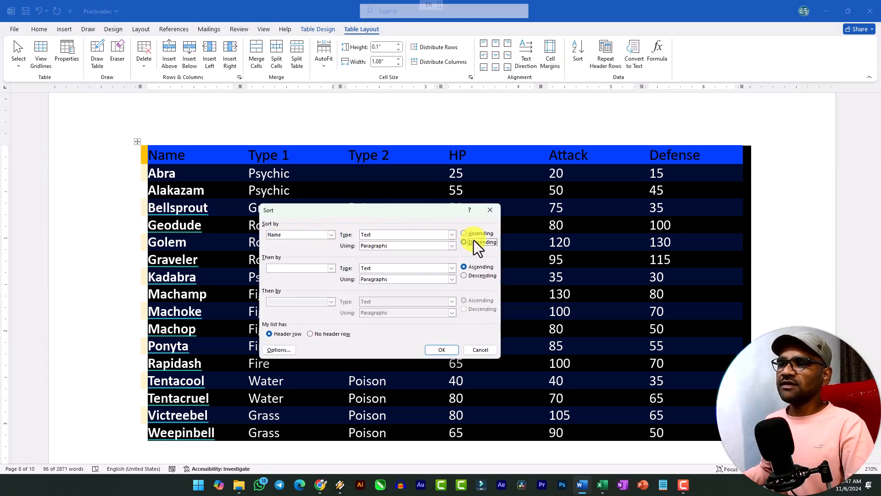
click(449, 353)
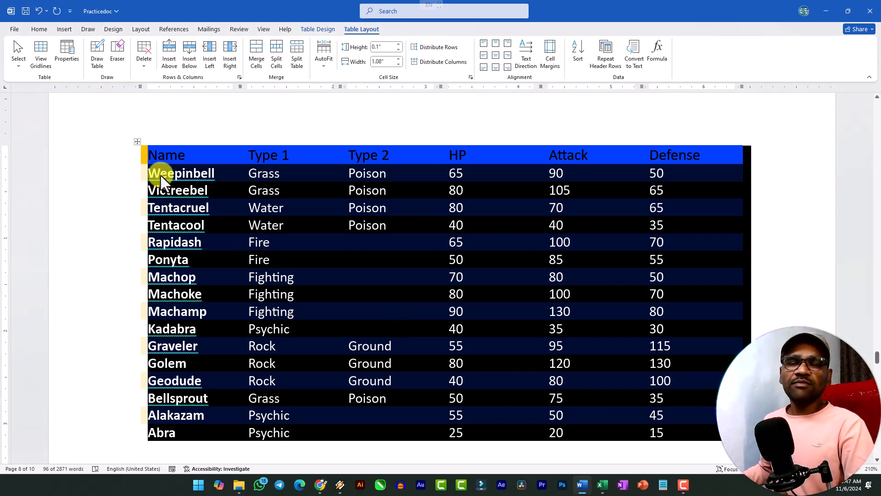
scroll(194, 310, down, 3)
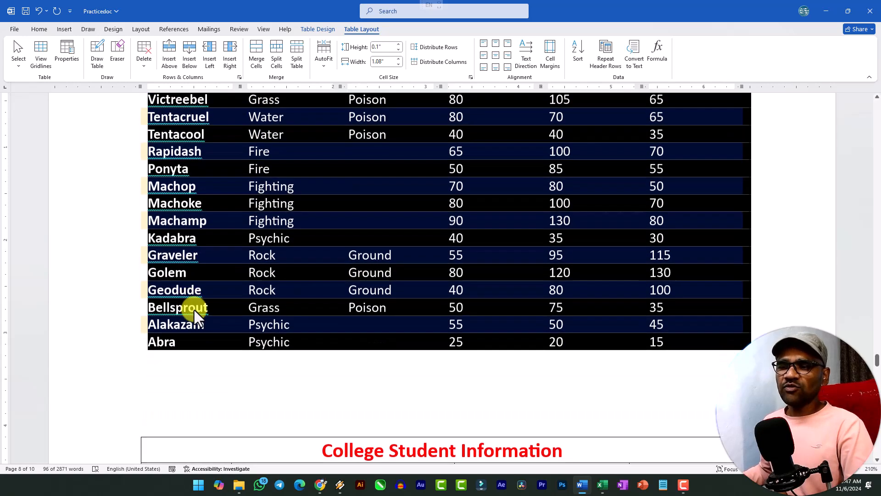
scroll(193, 310, up, 4)
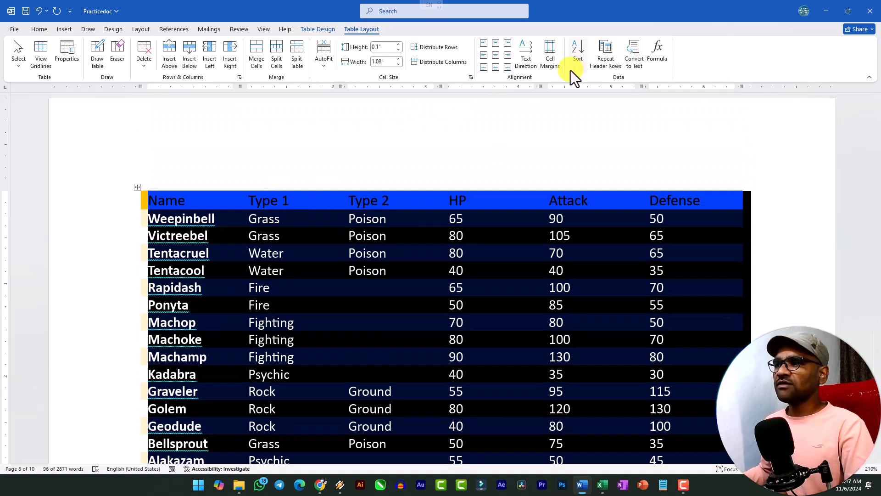
Sort the orange-header table by Type 1 in ascending order
click(581, 57)
click(332, 237)
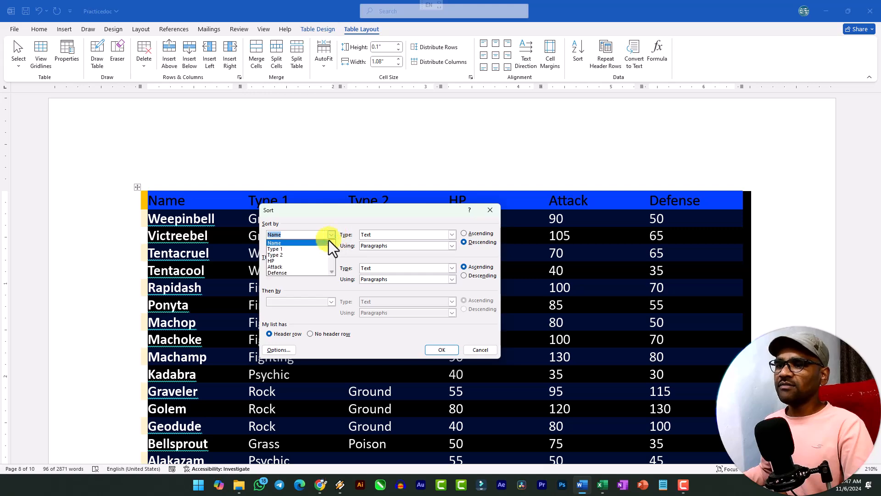
click(300, 252)
click(471, 235)
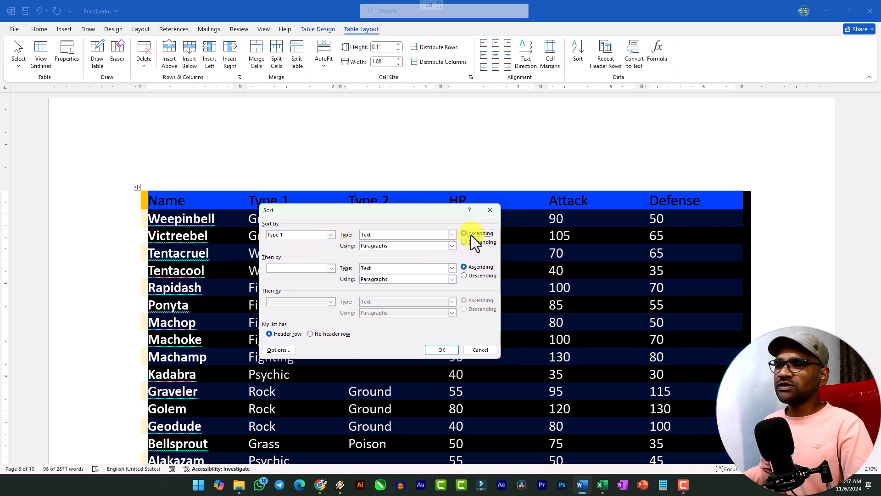
click(439, 349)
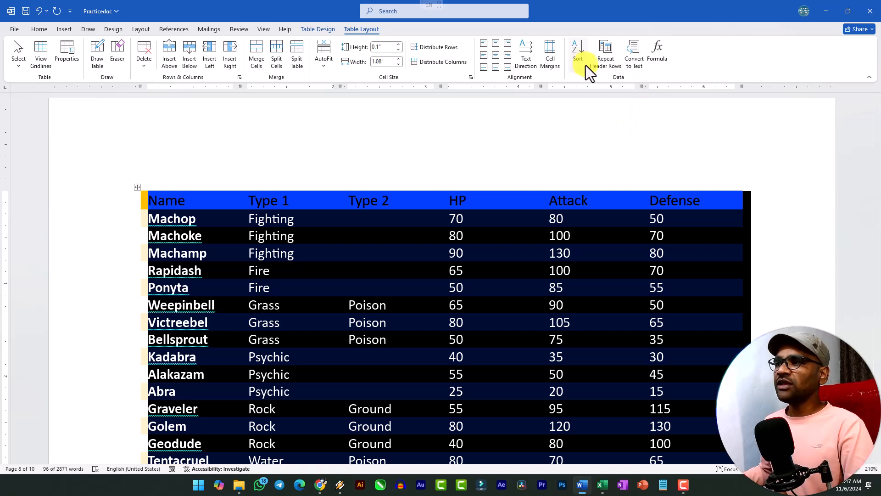
Sort the orange-header table by Type 1 with Name as the second sort key, both ascending
click(579, 56)
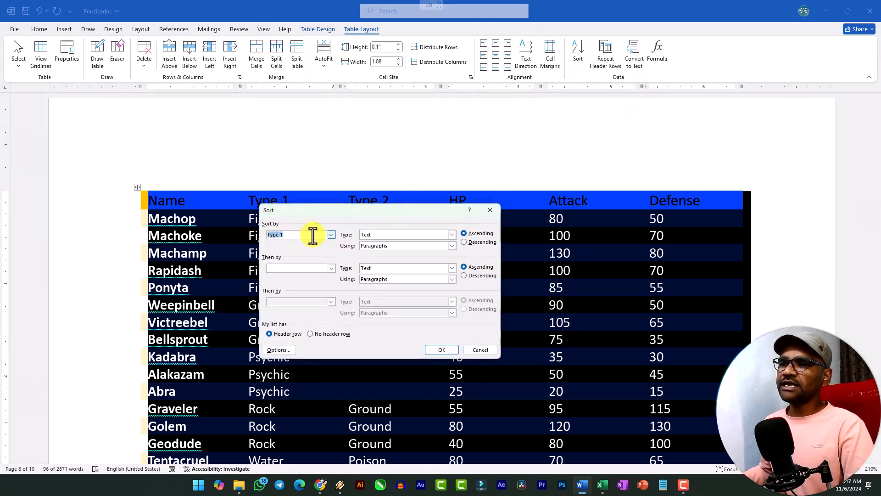
click(331, 267)
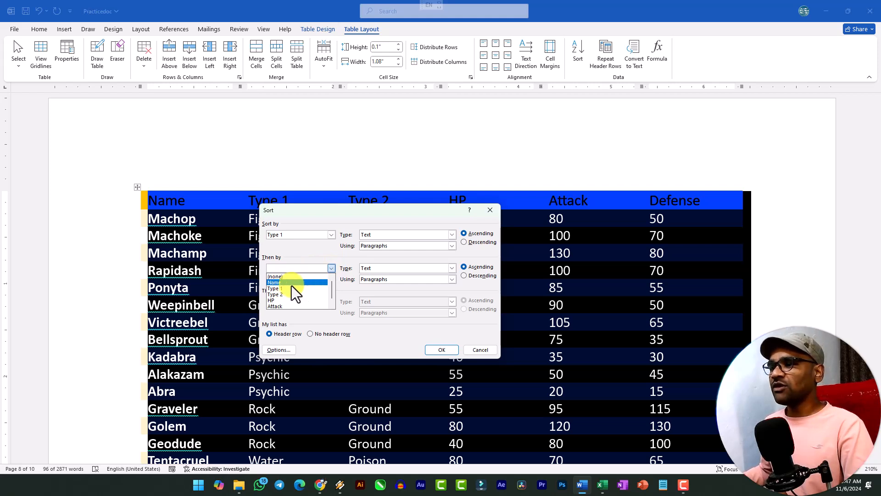
click(305, 283)
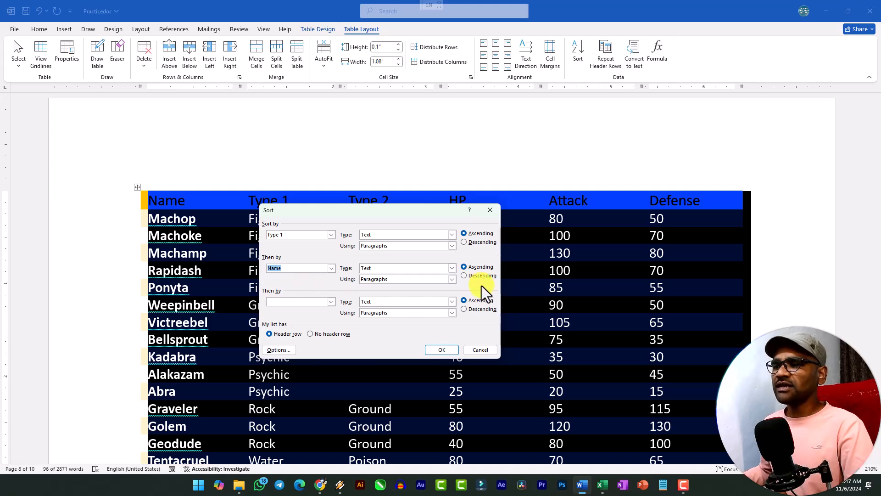
click(446, 350)
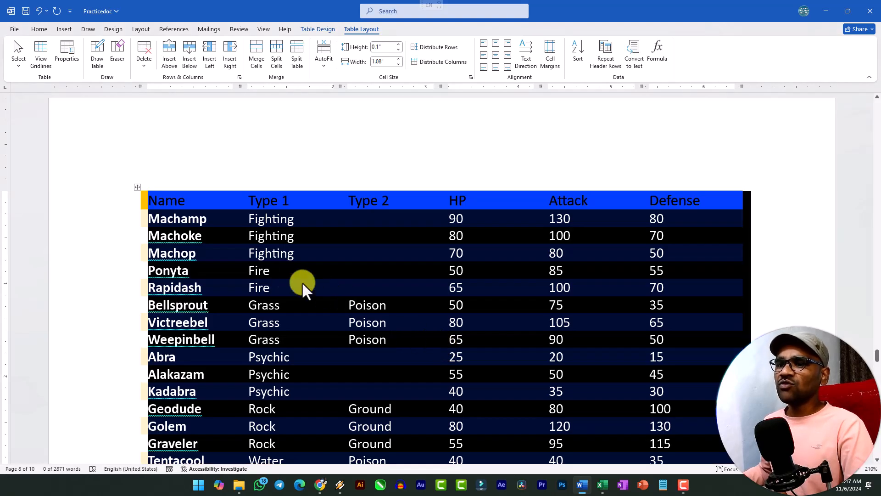
Sort the orange-header table by Name with Type 1 as the second sort key, both ascending, and look over the rows
click(584, 57)
click(331, 234)
click(304, 243)
click(331, 268)
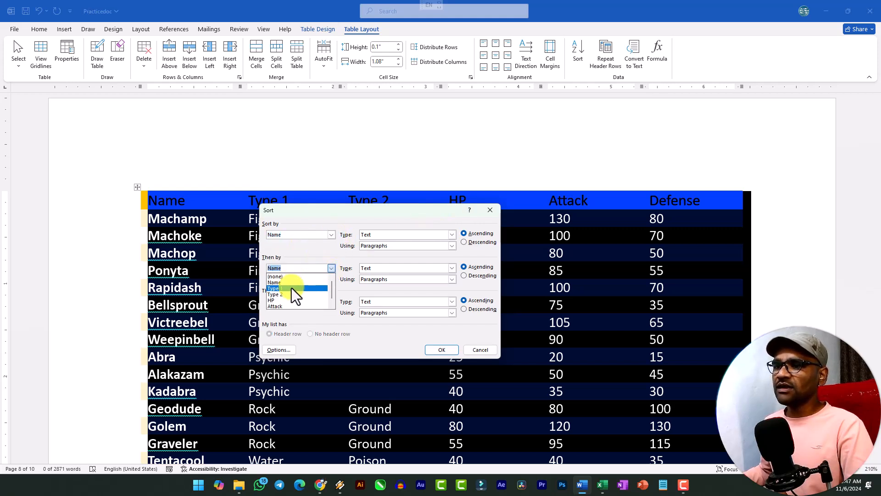
click(291, 288)
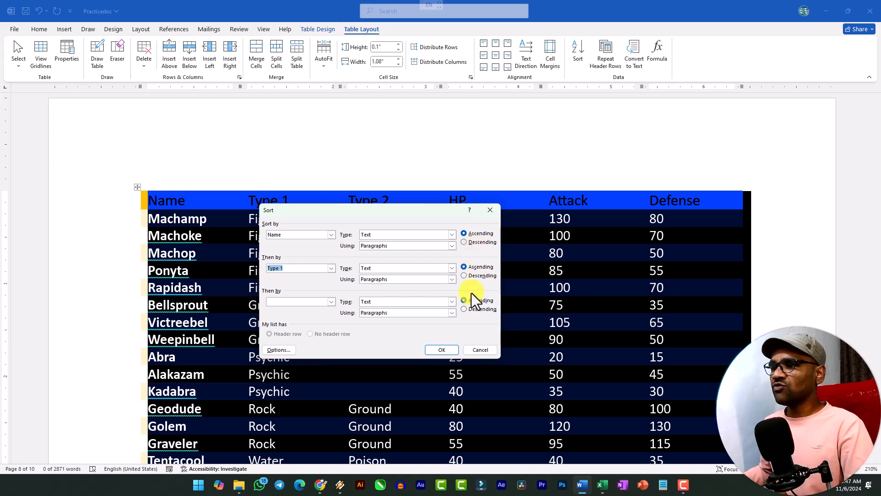
click(452, 350)
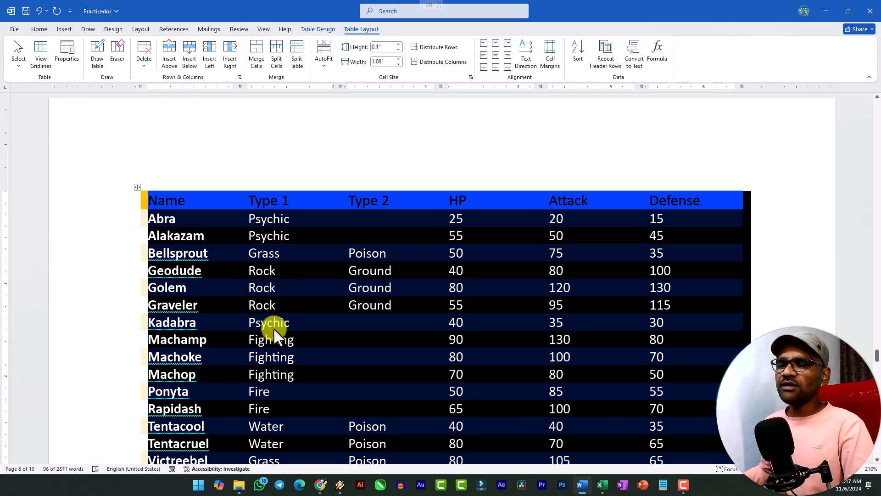
scroll(274, 327, down, 3)
scroll(276, 327, up, 2)
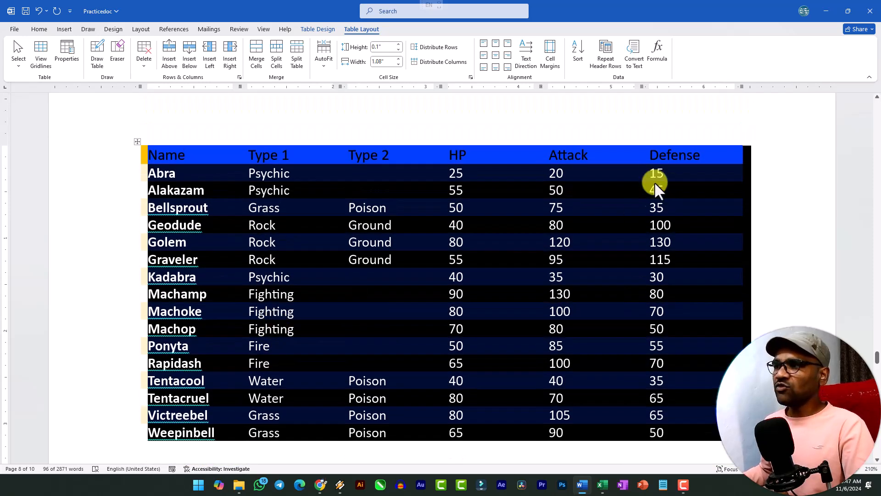
click(578, 60)
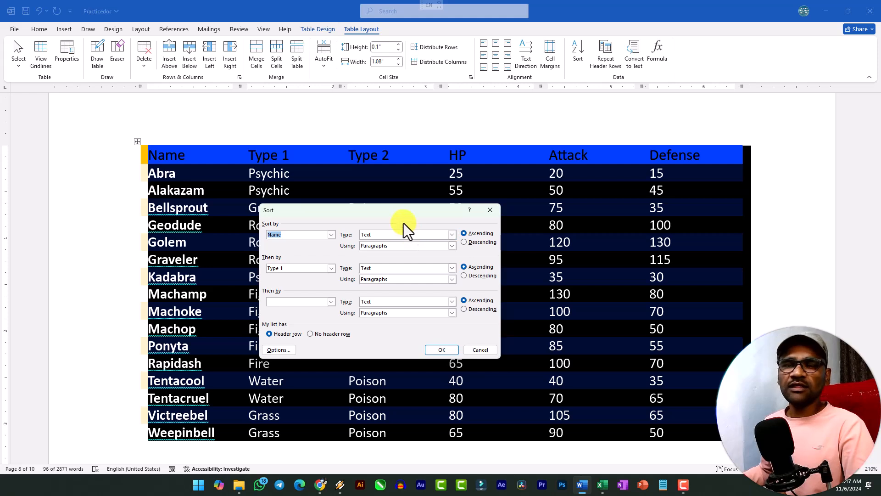
drag(390, 212, 389, 173)
click(321, 228)
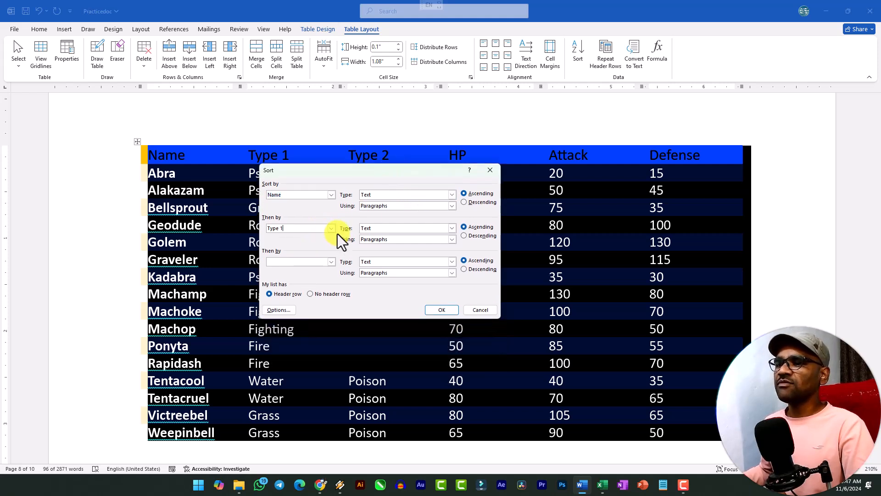
click(331, 229)
click(297, 241)
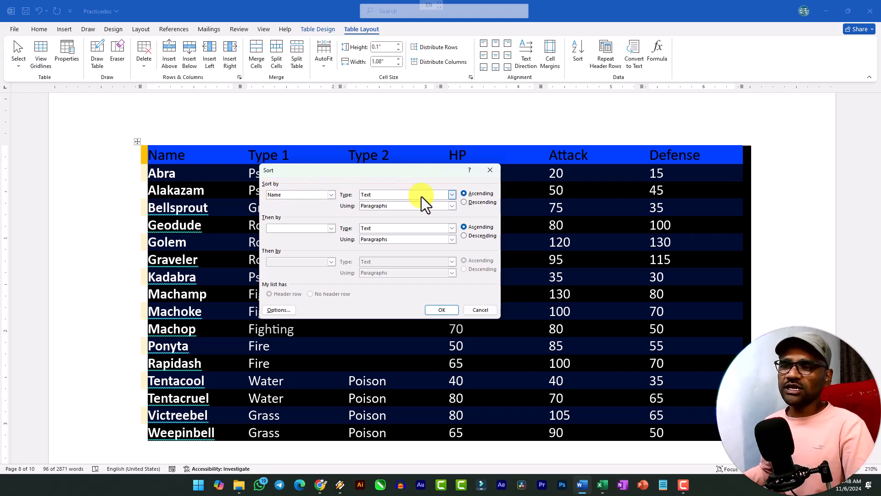
drag(365, 191, 389, 201)
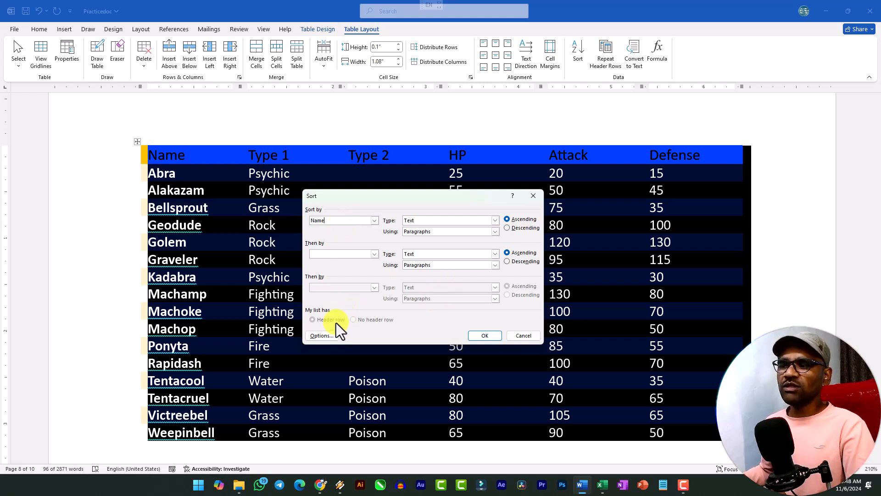
click(523, 337)
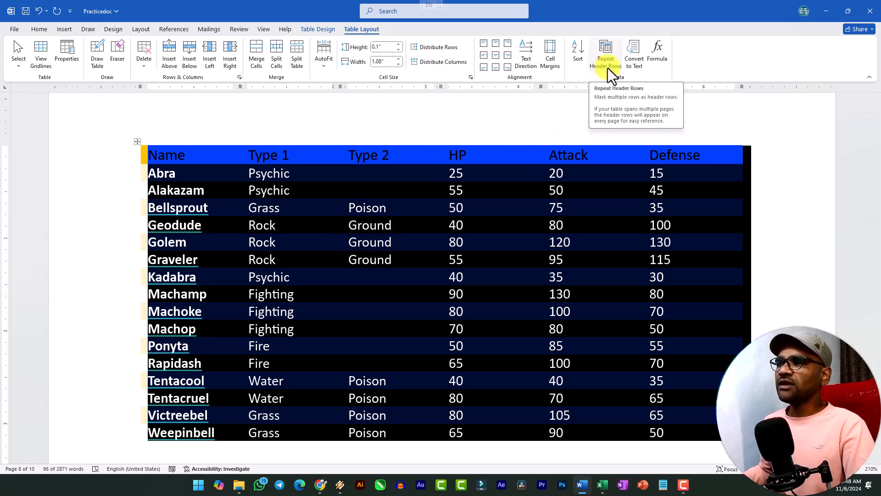
Undo the sorts applied to the orange-header table to restore its original row order
click(358, 190)
key(ctrl+z)
key(ctrl+z)
key(ctrl+z)
key(ctrl+z)
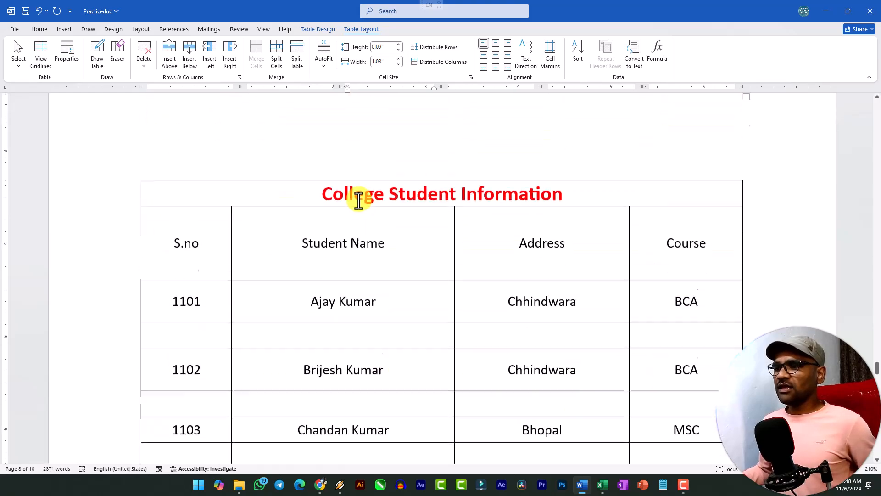
Examine the multi-page employee table to see whether its yellow header row appears at the start of each page
scroll(358, 195, up, 15)
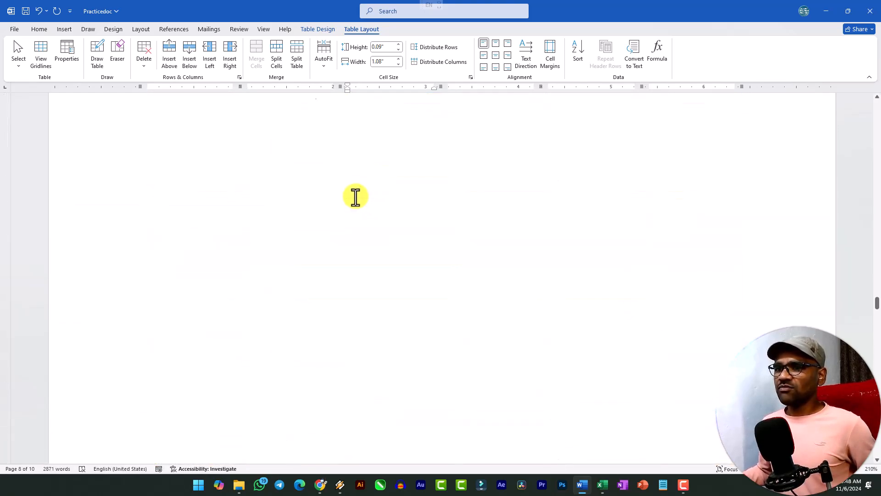
scroll(338, 184, up, 20)
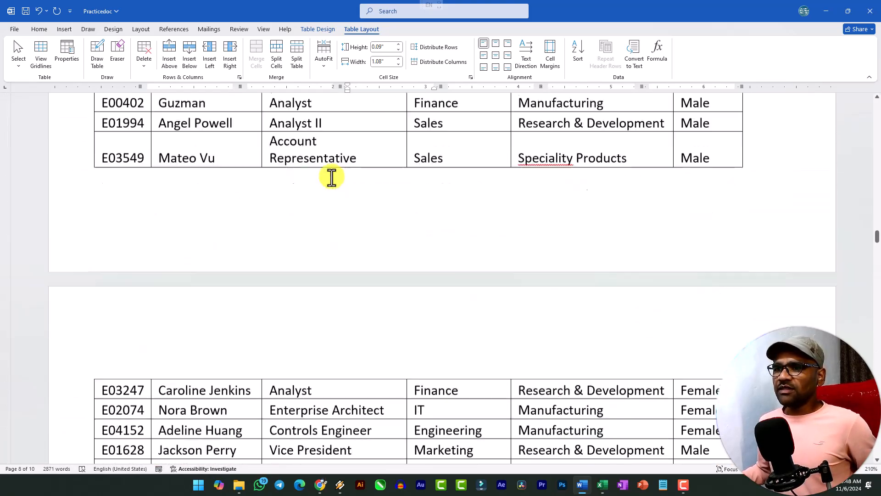
scroll(276, 177, down, 2)
scroll(183, 229, up, 2)
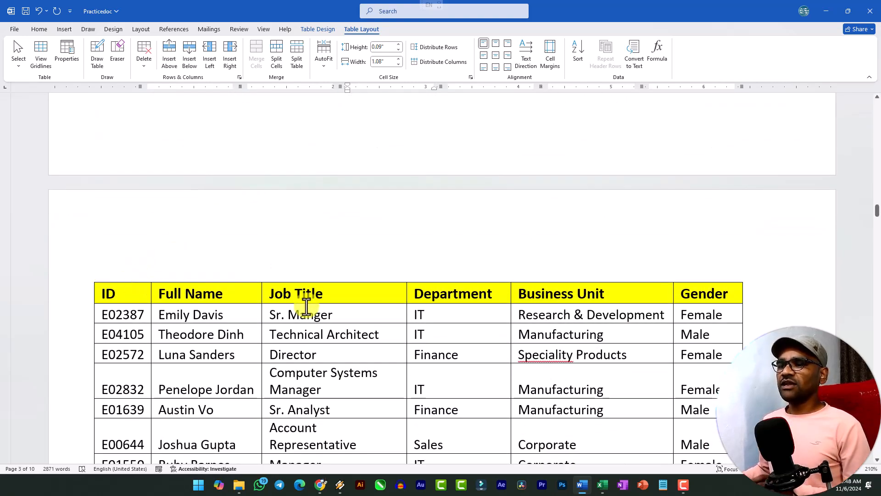
scroll(475, 291, down, 2)
scroll(472, 289, down, 11)
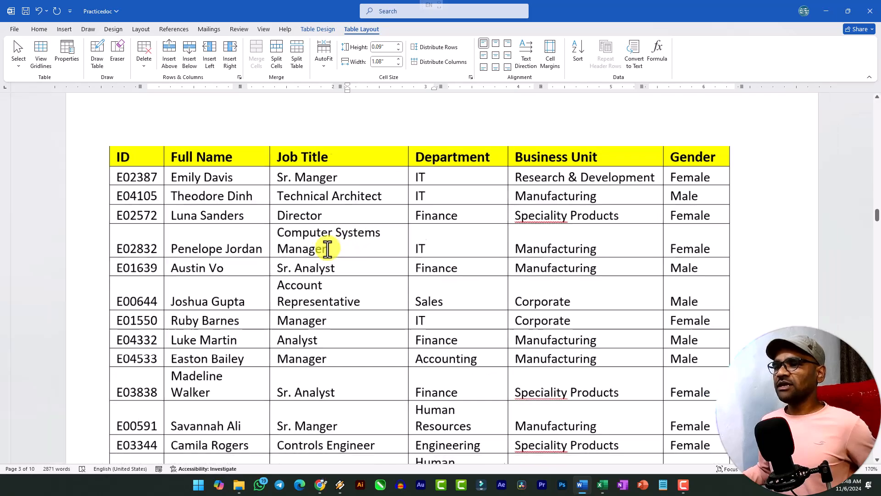
scroll(551, 216, down, 10)
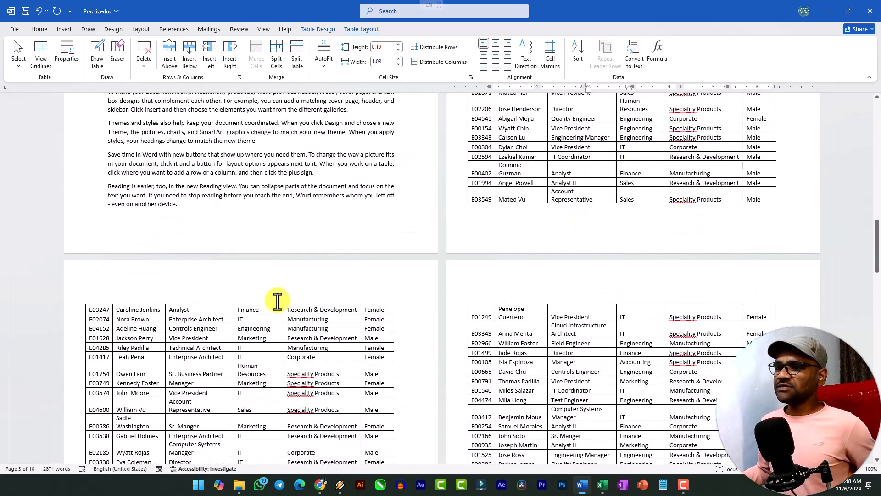
scroll(309, 298, down, 9)
scroll(423, 235, up, 3)
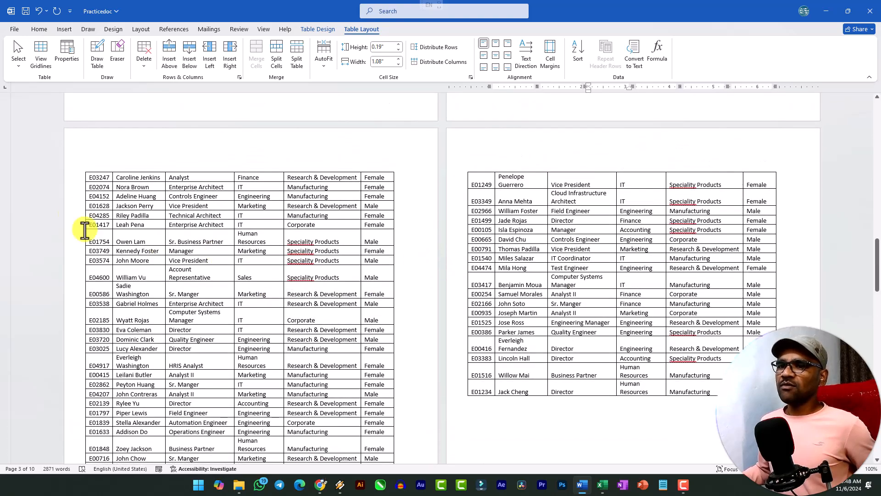
scroll(63, 191, up, 6)
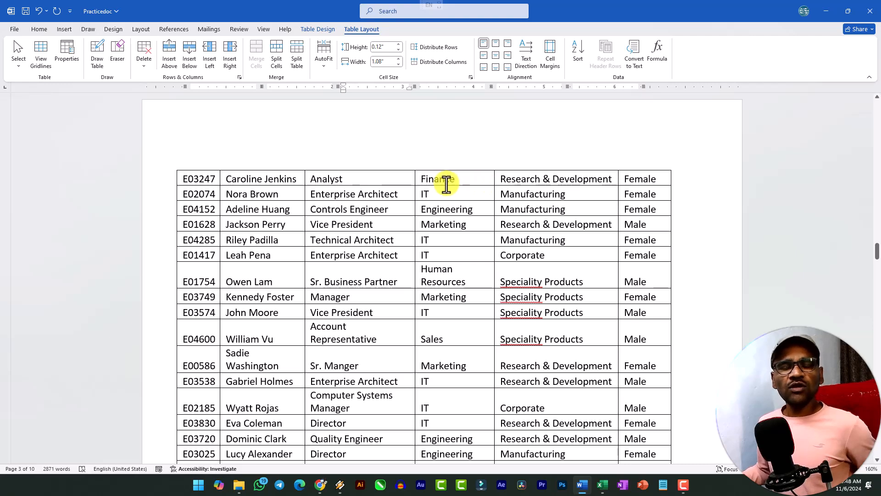
scroll(498, 275, up, 15)
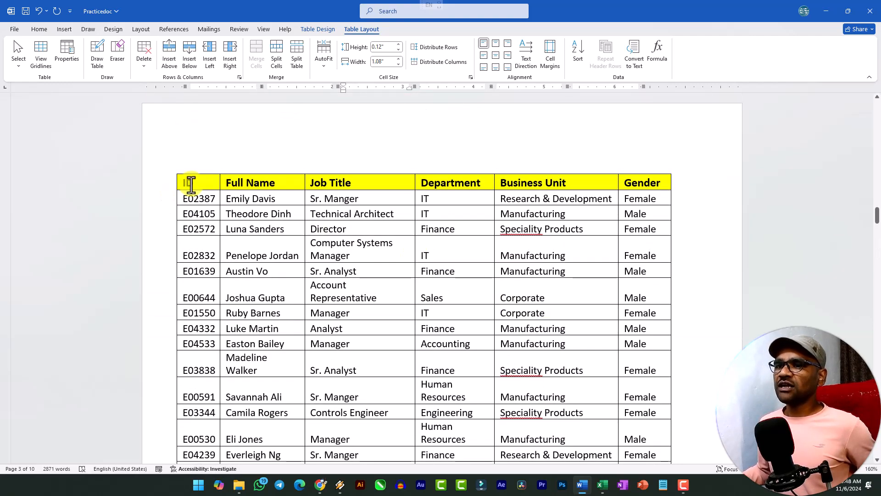
Turn on Repeat Header Rows for the employee table's yellow header row and check the table's following pages
drag(186, 182, 632, 184)
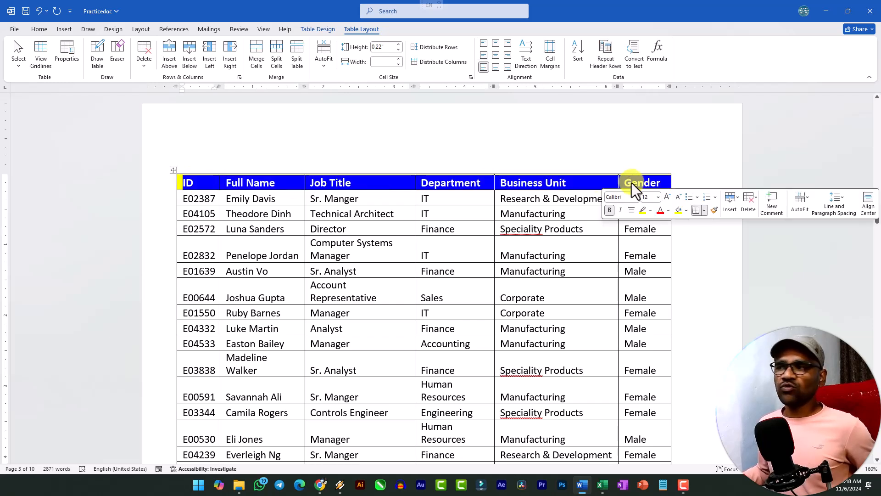
click(605, 61)
scroll(432, 236, down, 3)
scroll(432, 236, down, 20)
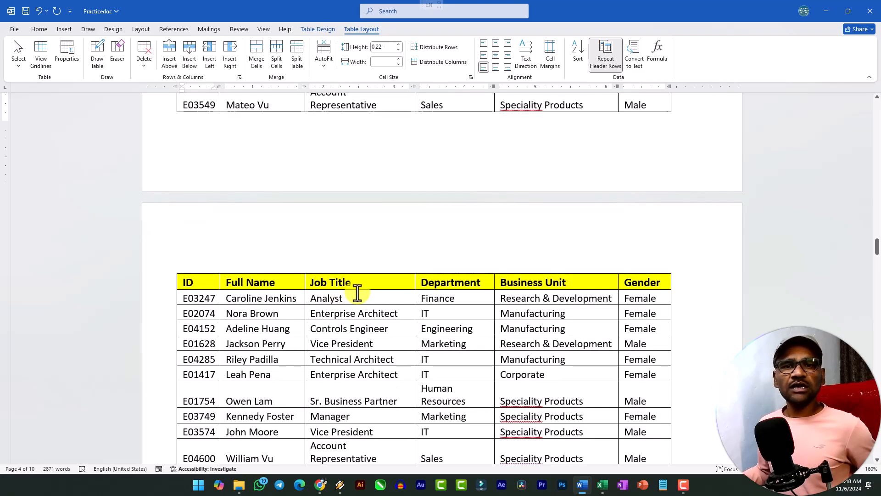
scroll(358, 292, down, 20)
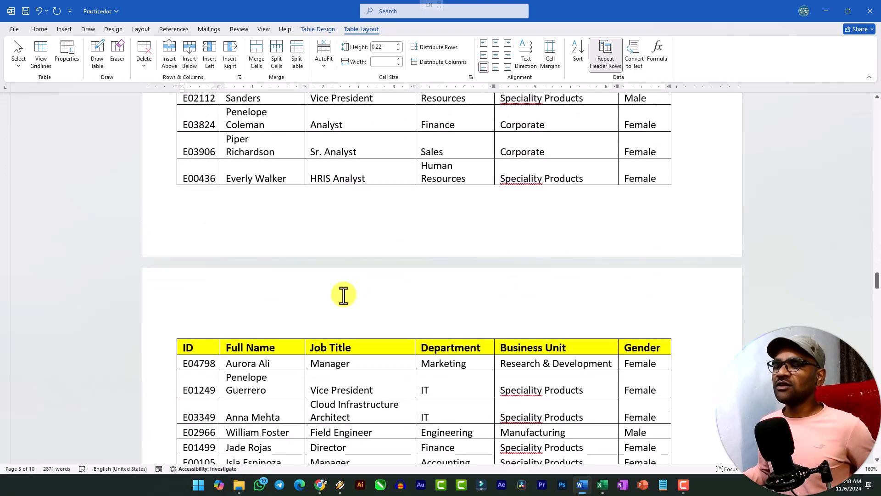
scroll(437, 270, down, 5)
scroll(520, 227, down, 13)
scroll(522, 235, up, 14)
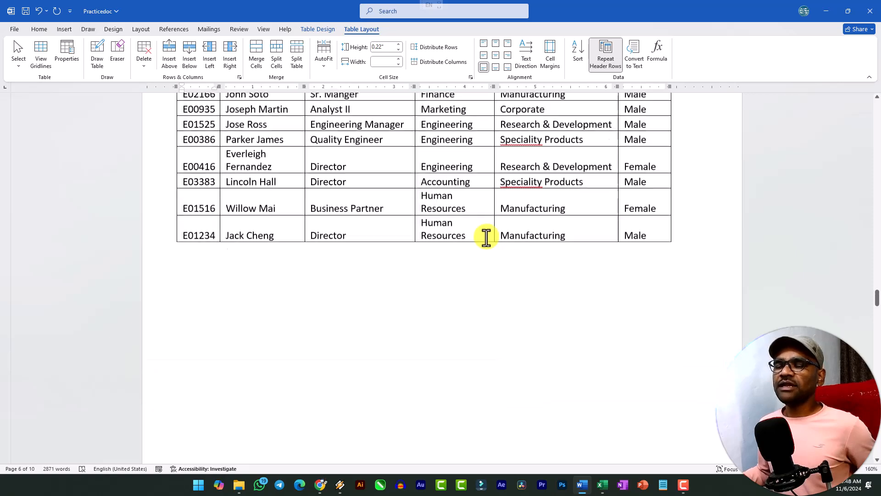
scroll(486, 237, down, 20)
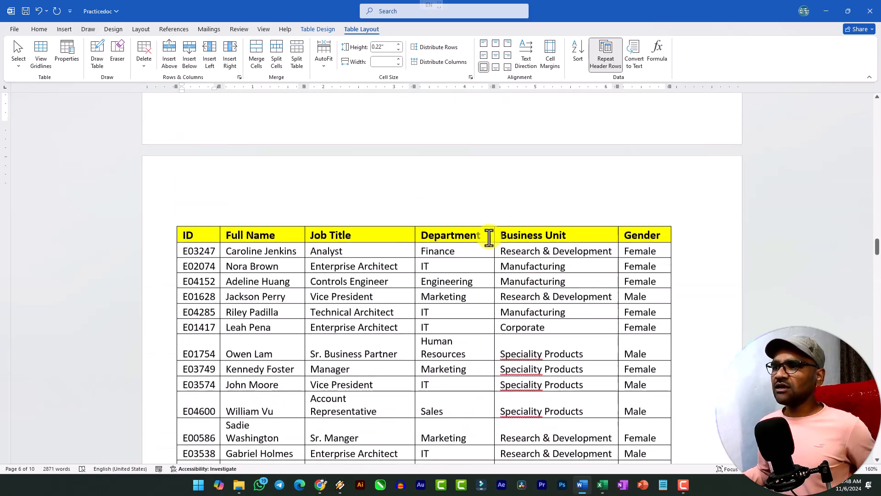
Turn off Repeat Header Rows for the employee table and check its pages again
scroll(486, 237, up, 7)
scroll(486, 238, up, 6)
click(205, 181)
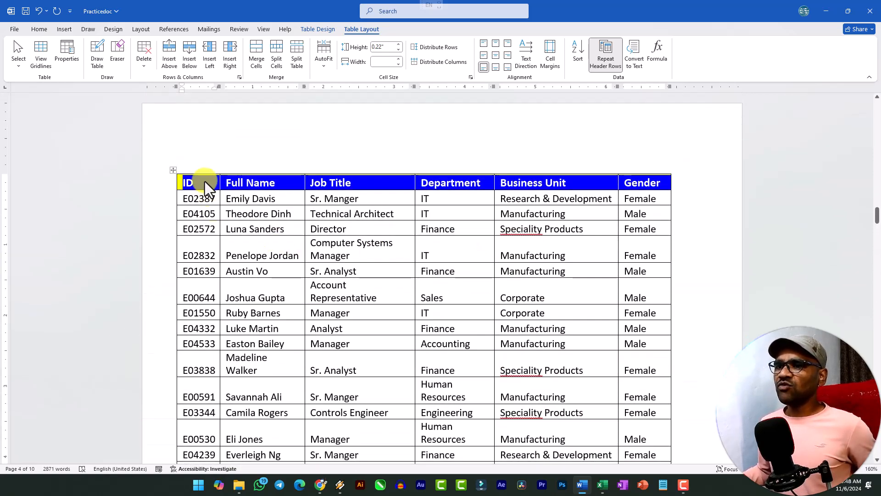
click(602, 53)
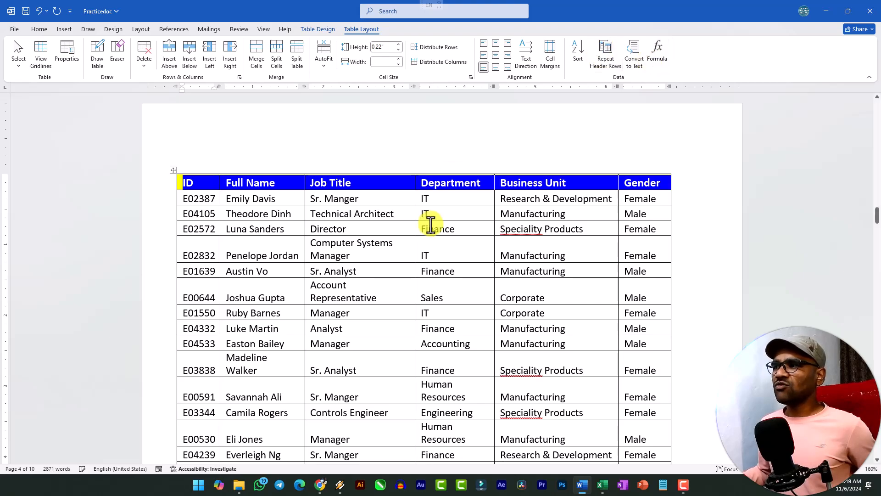
scroll(432, 223, down, 16)
scroll(446, 344, up, 15)
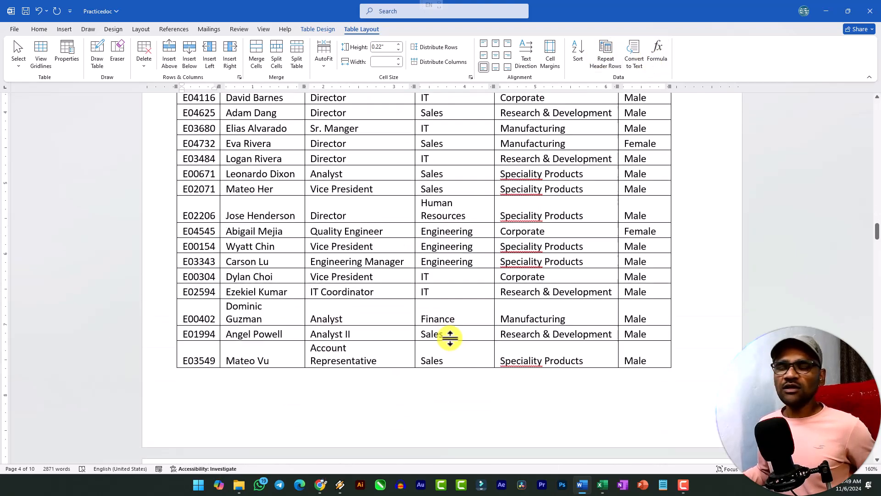
scroll(659, 209, up, 4)
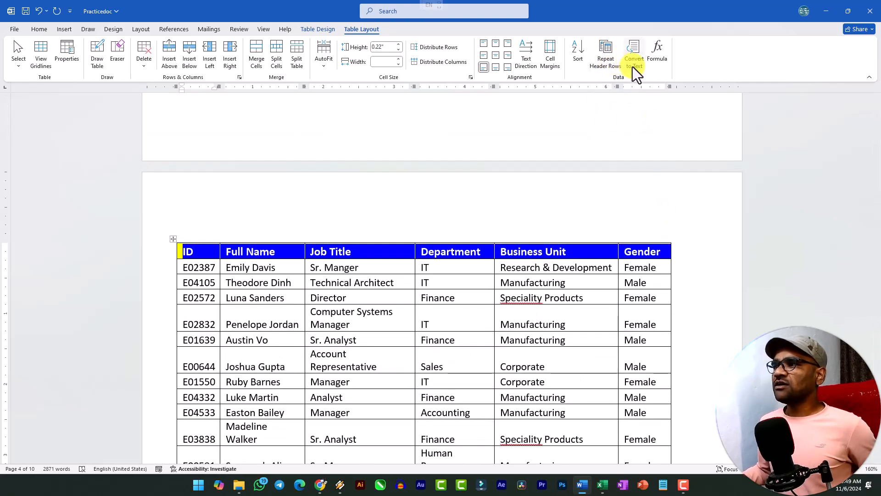
Convert the whole orange-header table to text, separating the cell contents with commas
scroll(574, 199, down, 20)
scroll(528, 273, down, 20)
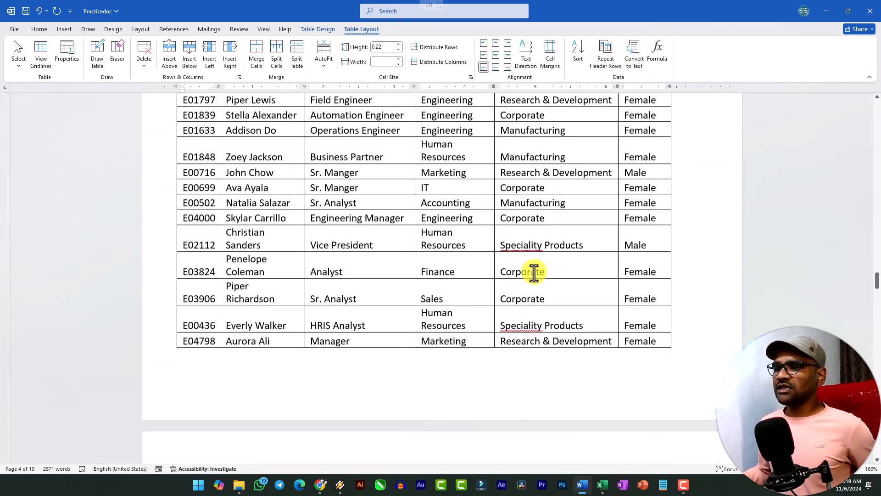
scroll(528, 274, down, 4)
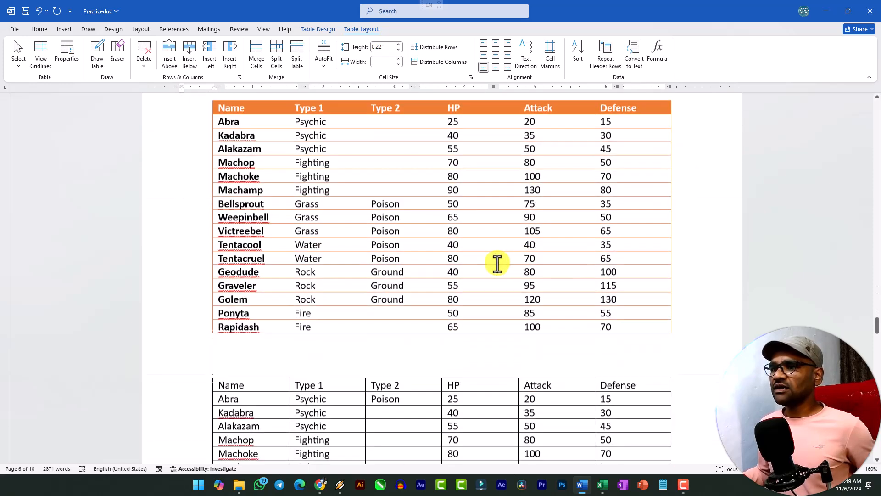
click(412, 236)
scroll(278, 162, up, 1)
scroll(281, 165, down, 5)
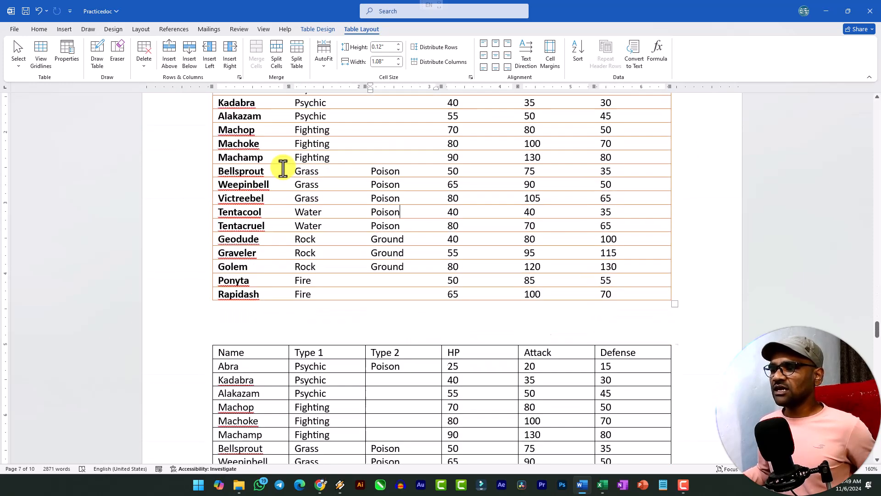
scroll(277, 169, up, 5)
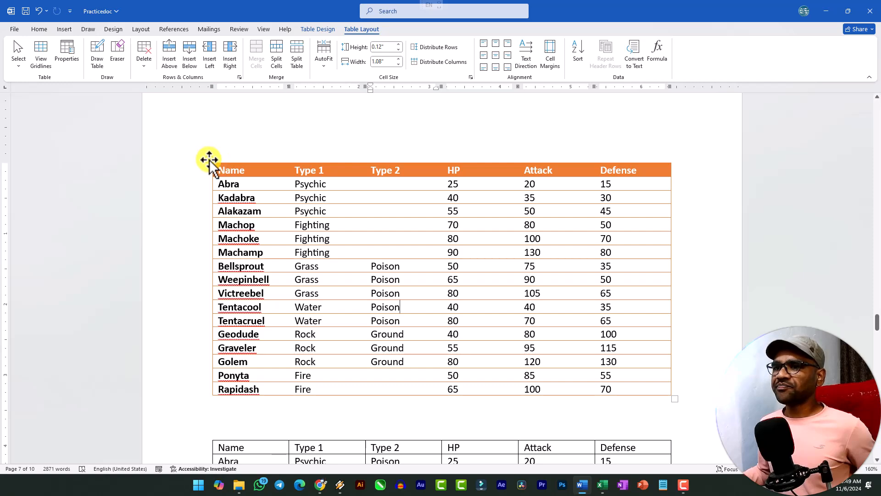
click(209, 159)
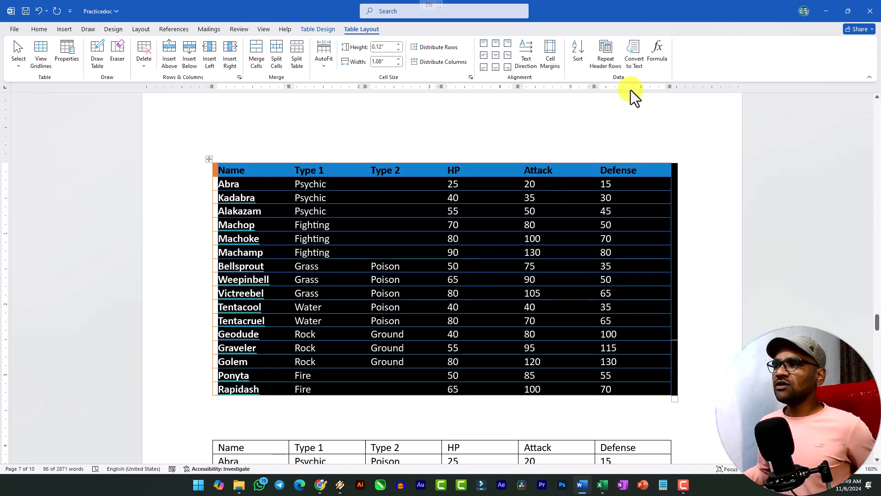
click(634, 60)
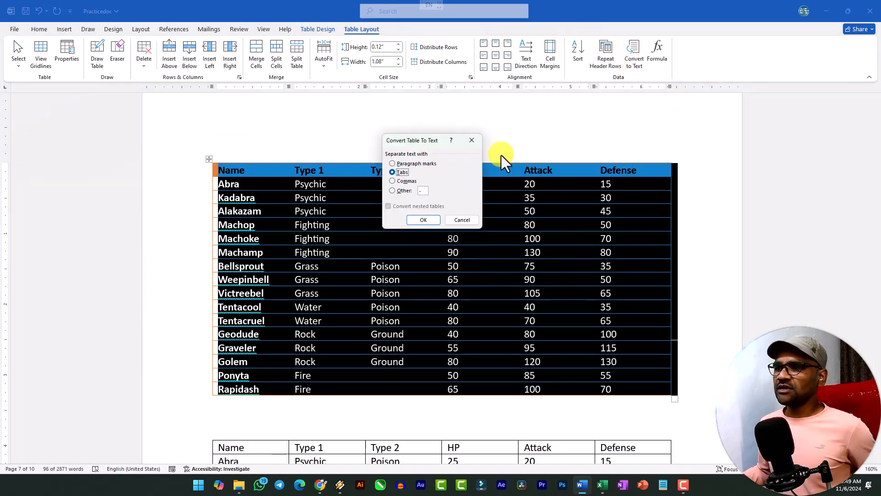
drag(421, 137, 410, 115)
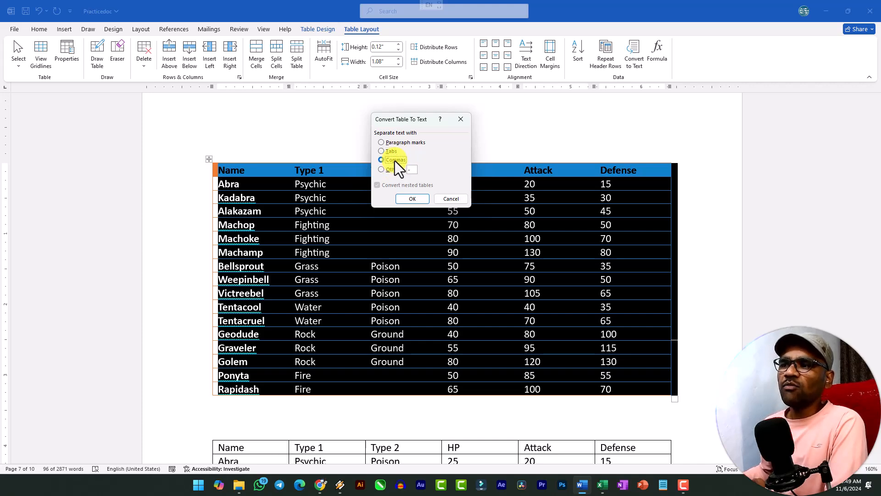
click(412, 199)
click(334, 214)
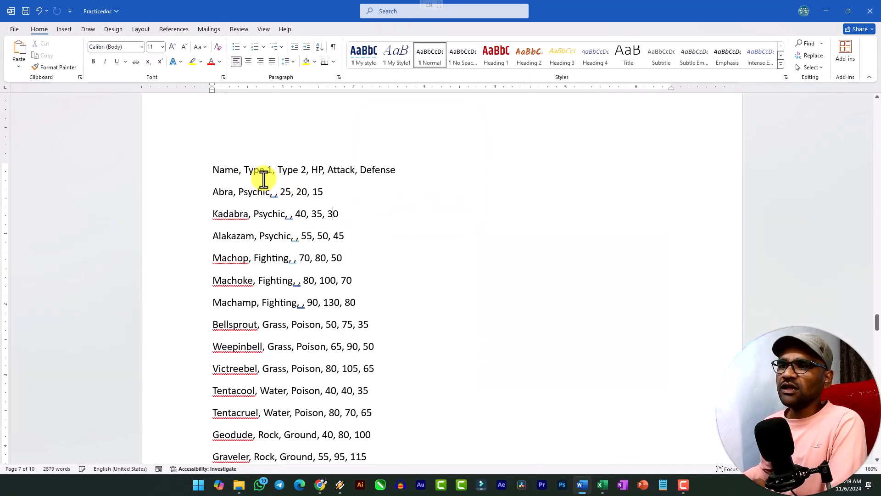
Look over the comma-separated text and undo the table-to-text conversion
scroll(314, 279, down, 3)
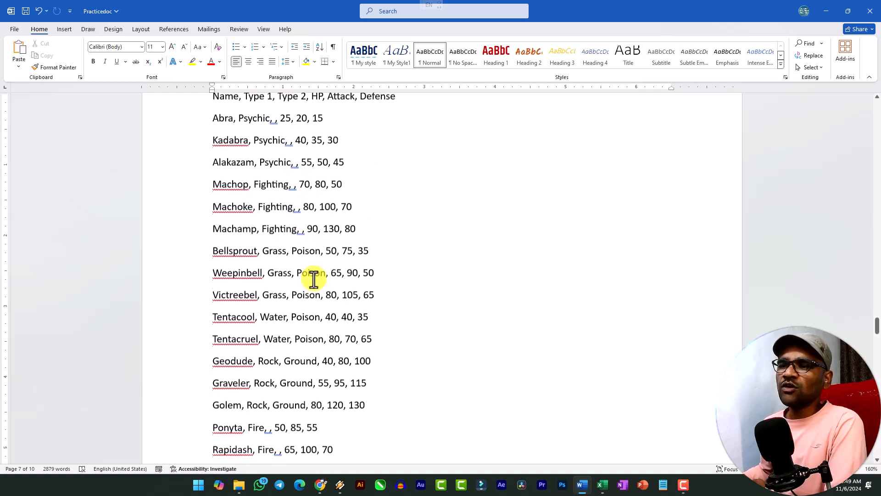
click(67, 30)
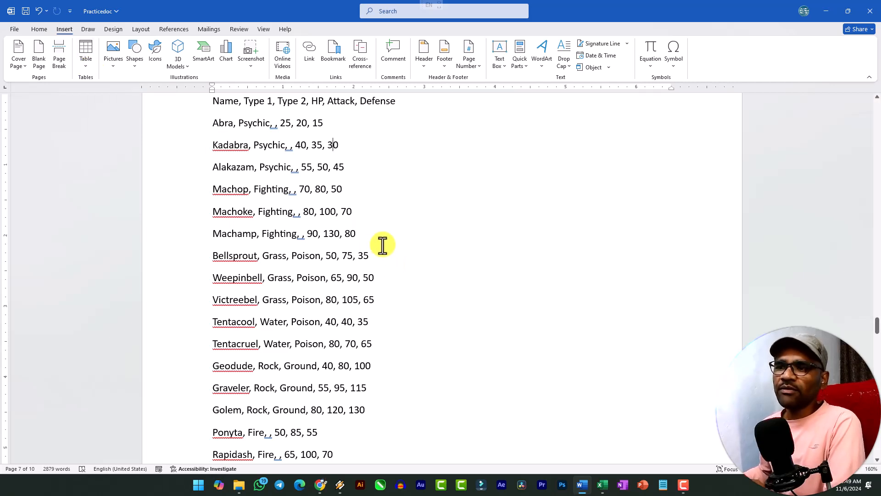
scroll(382, 244, up, 2)
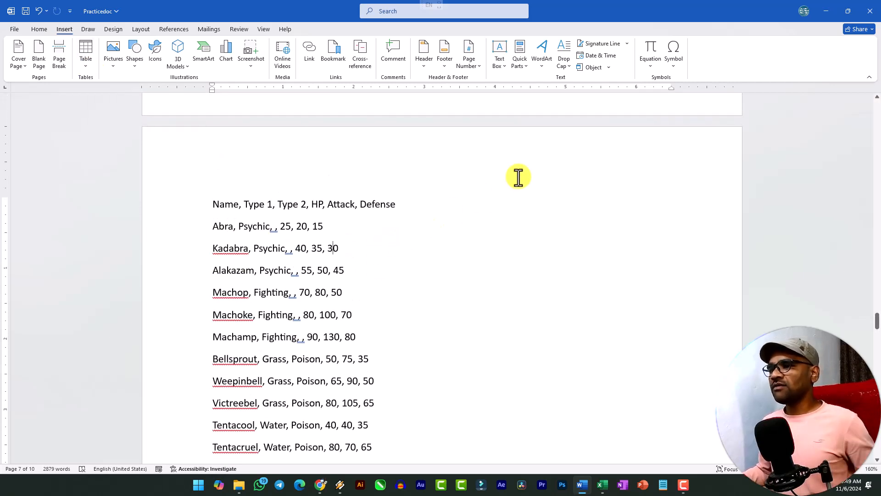
key(ctrl+z)
Add an empty row at the end of the plain bordered table, below the Rapidash row
scroll(432, 277, down, 7)
click(630, 320)
key(Tab)
scroll(517, 173, up, 1)
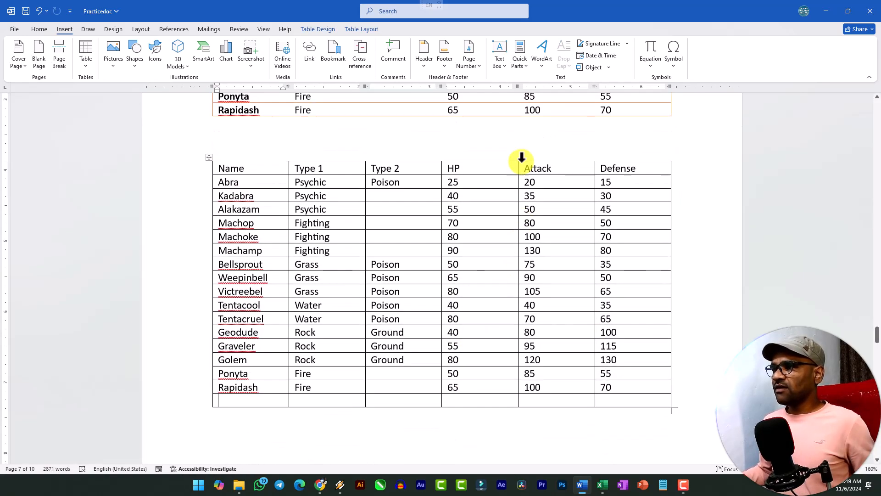
scroll(597, 321, down, 1)
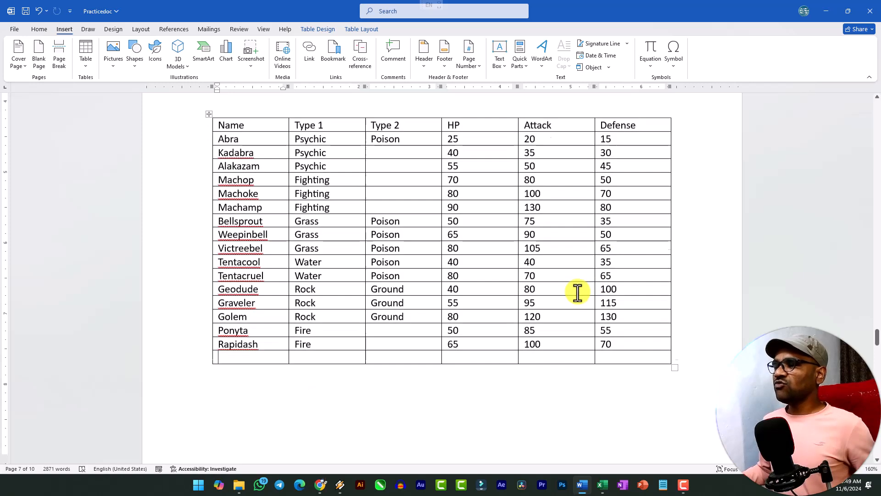
scroll(614, 328, down, 2)
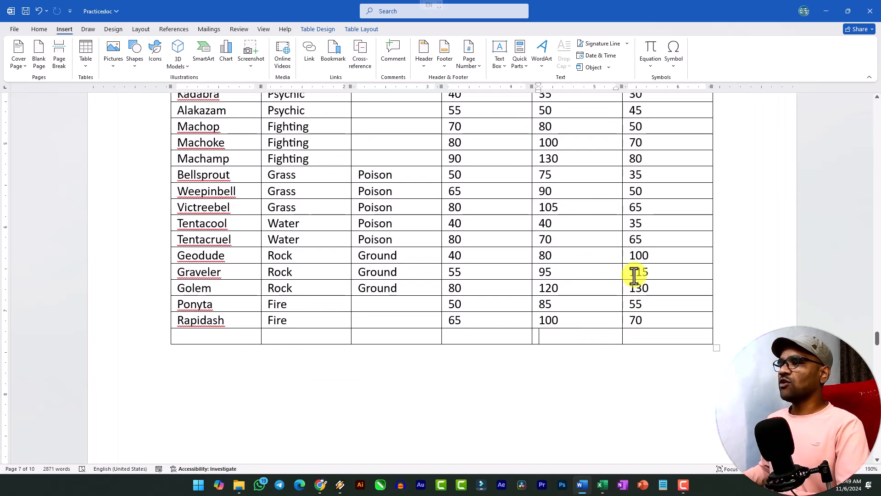
ctrl+scroll(639, 248, up, 3)
scroll(629, 366, down, 2)
Insert the formula =SUM(ABOVE) in the empty last row under the HP column
click(472, 301)
scroll(491, 303, up, 2)
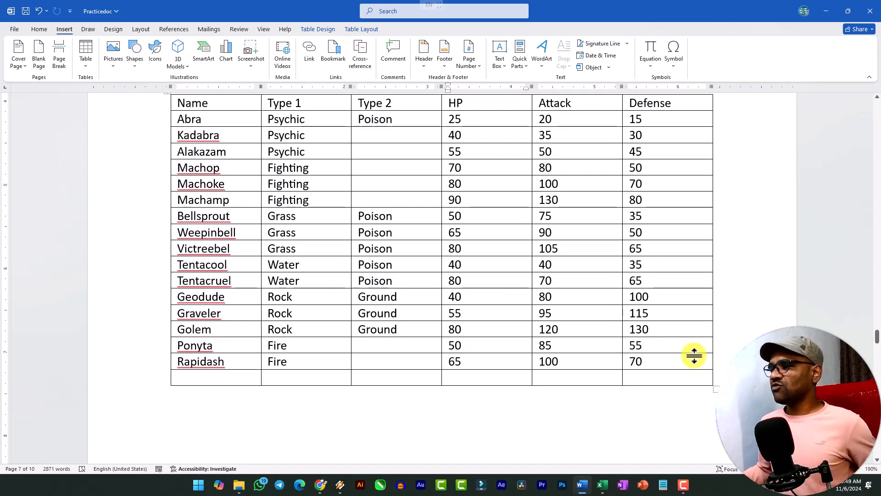
ctrl+scroll(675, 350, up, 3)
scroll(637, 383, down, 2)
scroll(618, 370, up, 5)
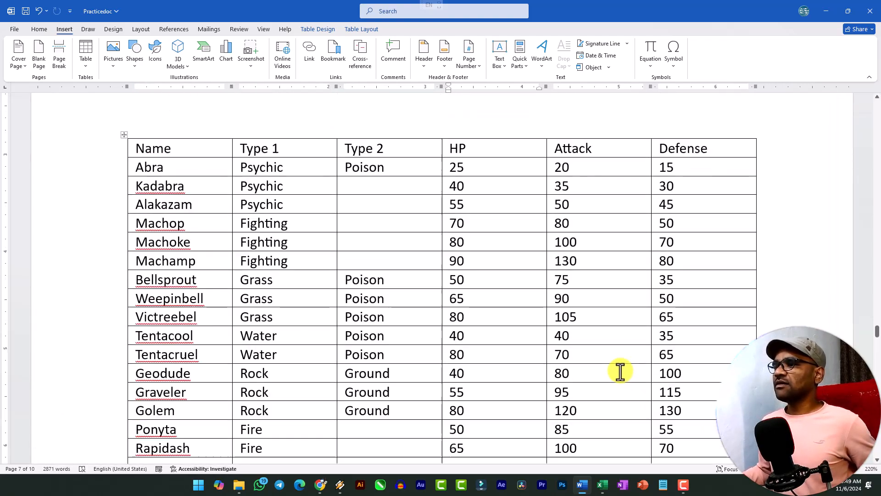
key(ctrl+z)
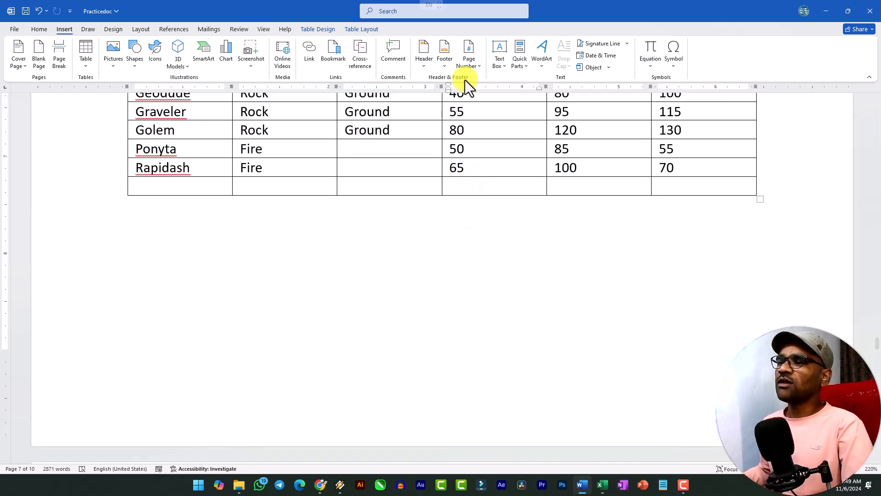
scroll(473, 182, up, 3)
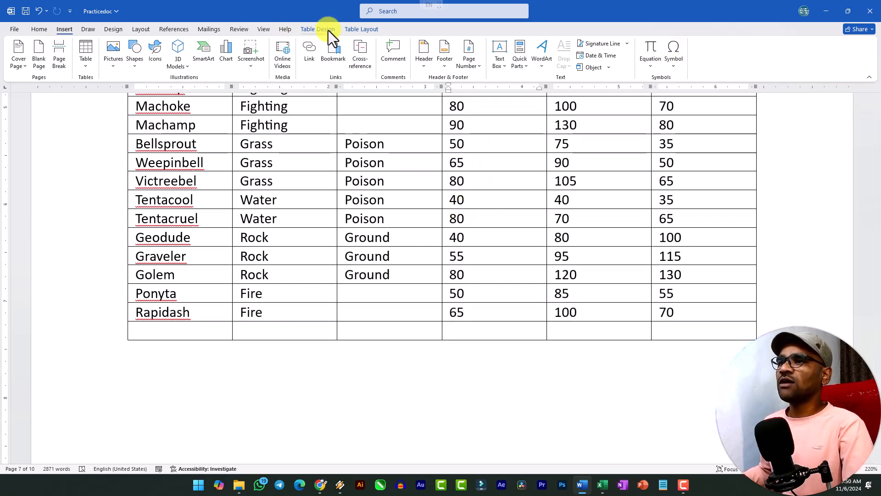
click(362, 29)
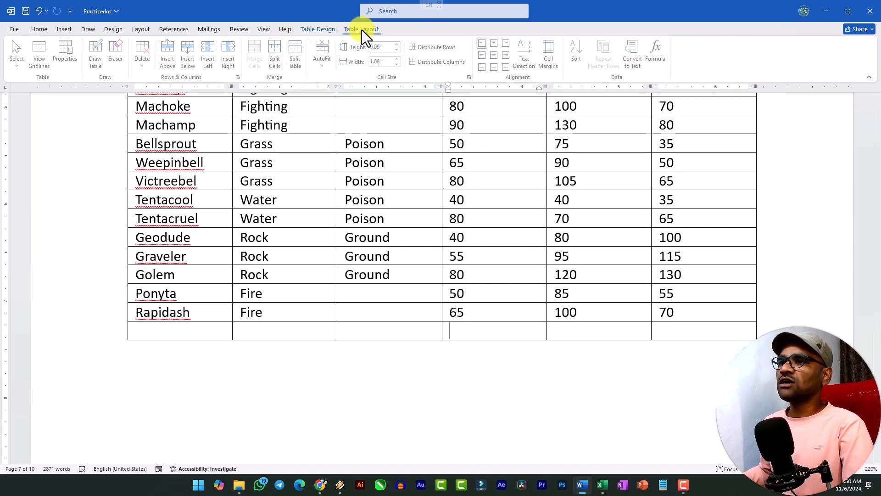
click(657, 56)
drag(423, 199, 326, 126)
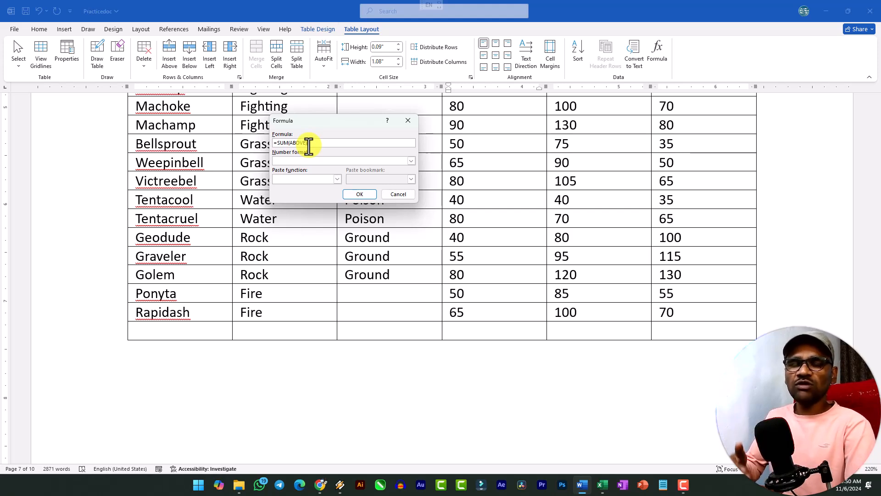
click(360, 194)
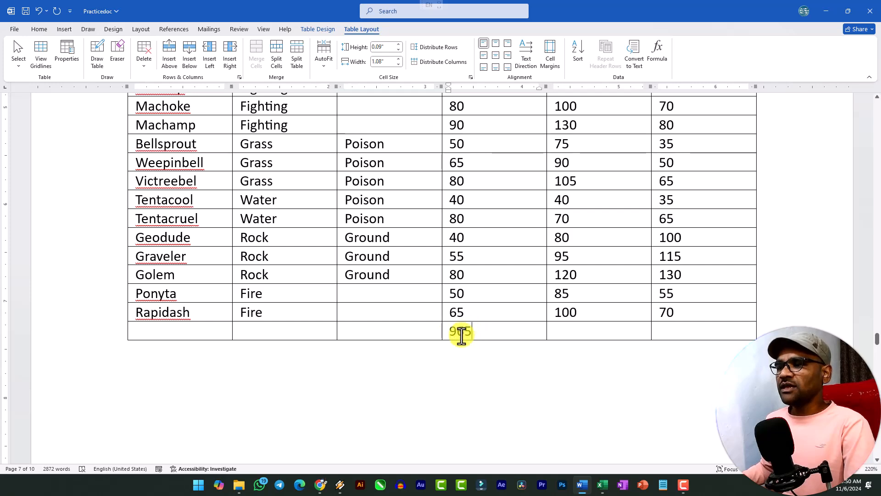
scroll(457, 333, up, 3)
scroll(487, 228, down, 4)
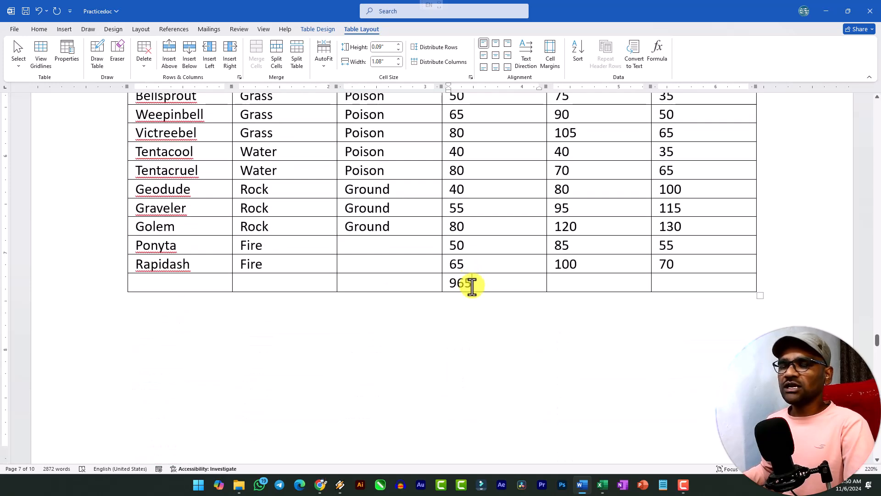
Insert =SUM(ABOVE) formulas in the last row under the Attack and Defense columns
click(665, 56)
click(359, 193)
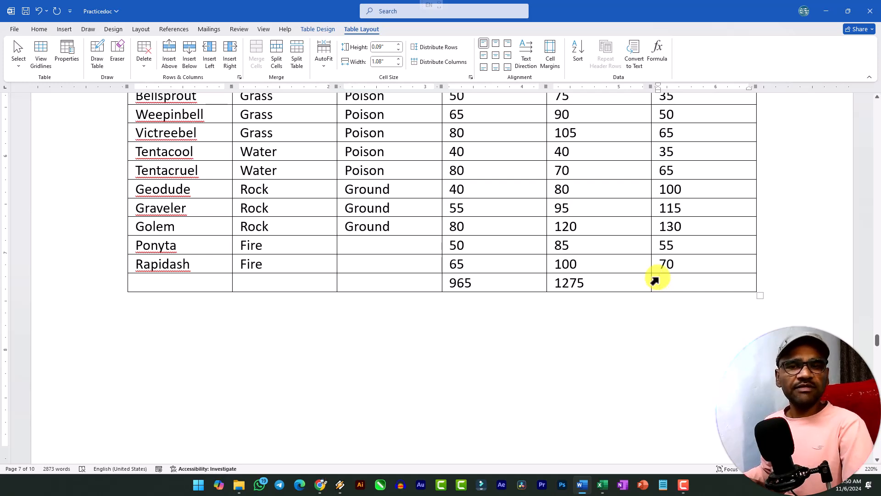
click(656, 282)
click(659, 56)
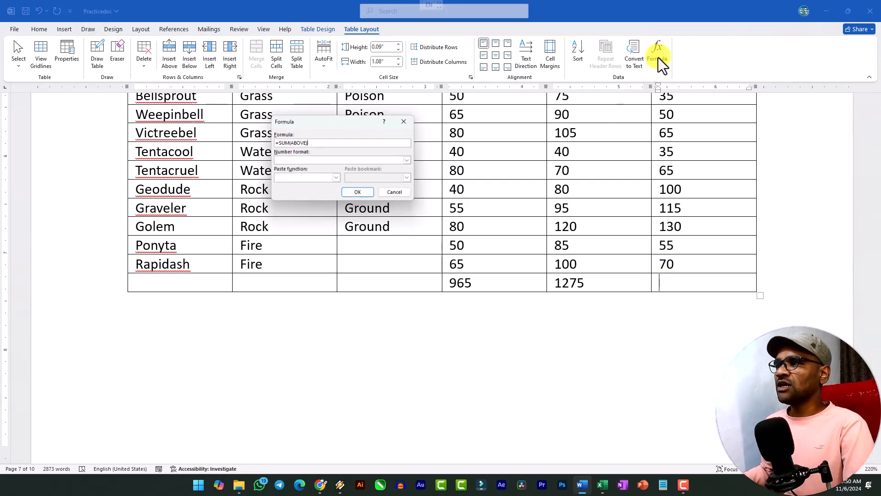
click(360, 194)
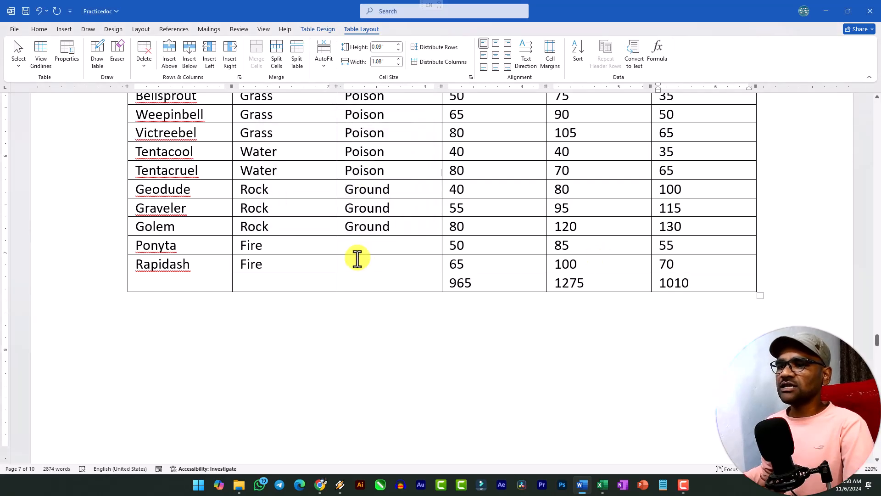
scroll(358, 258, up, 1)
scroll(358, 258, up, 5)
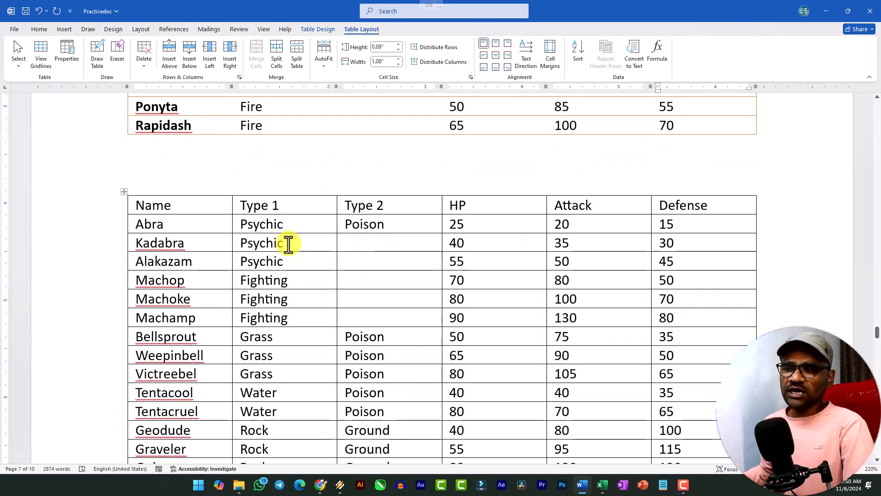
scroll(276, 320, down, 5)
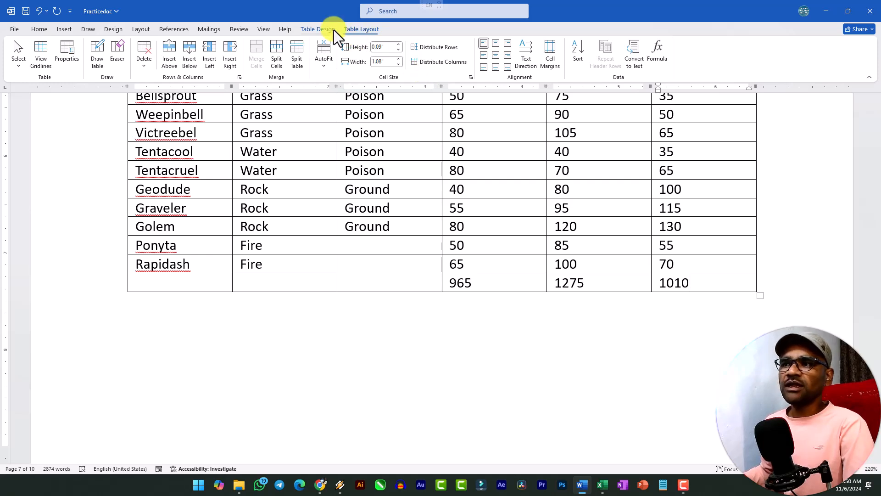
Shrink the plain bordered table proportionally from its corner to about two thirds of its width
click(323, 29)
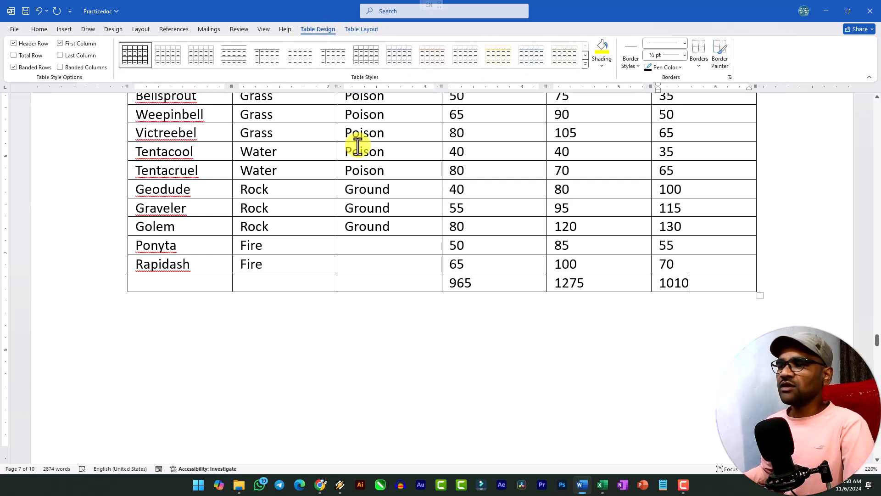
scroll(306, 216, up, 8)
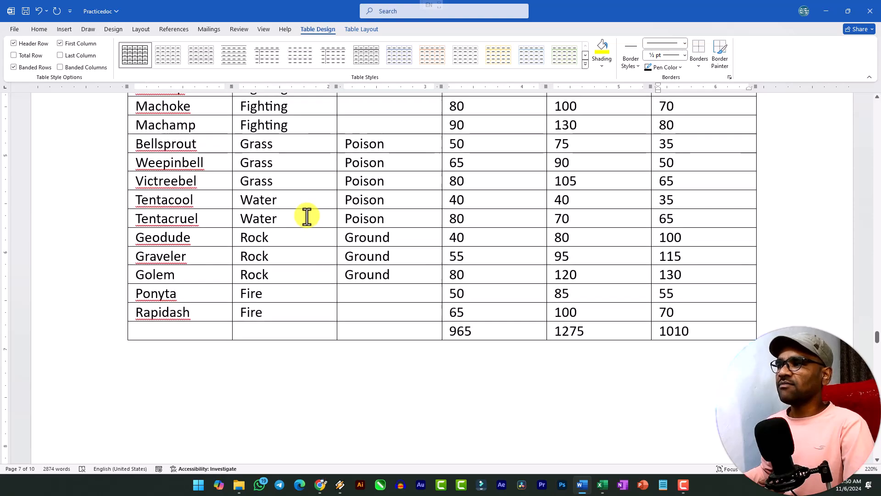
scroll(334, 222, up, 1)
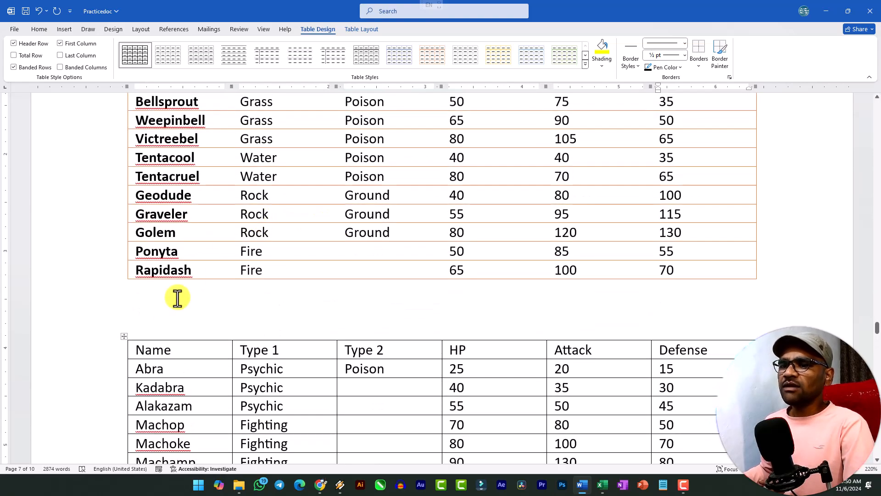
click(124, 337)
scroll(197, 309, down, 9)
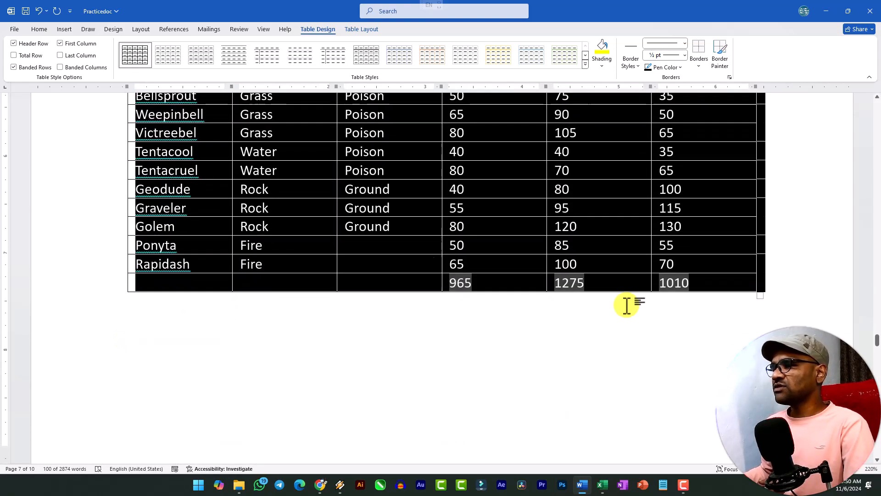
scroll(107, 181, up, 5)
scroll(465, 256, down, 6)
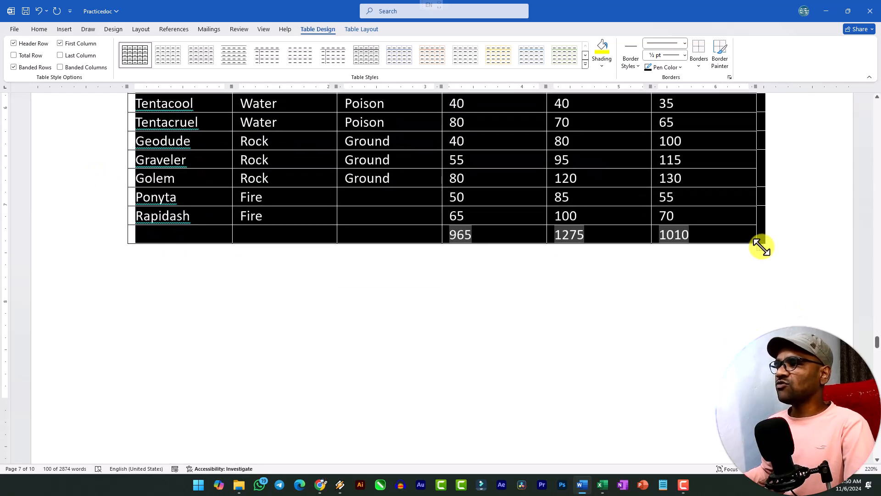
drag(760, 247, 557, 202)
scroll(675, 350, down, 5)
scroll(543, 202, up, 5)
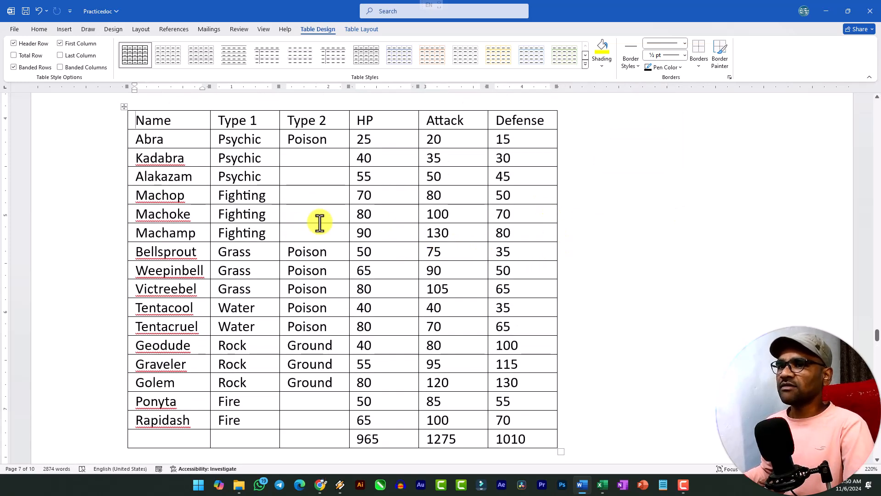
Select the whole plain bordered table and bring up its layout tools
scroll(166, 187, up, 2)
click(124, 203)
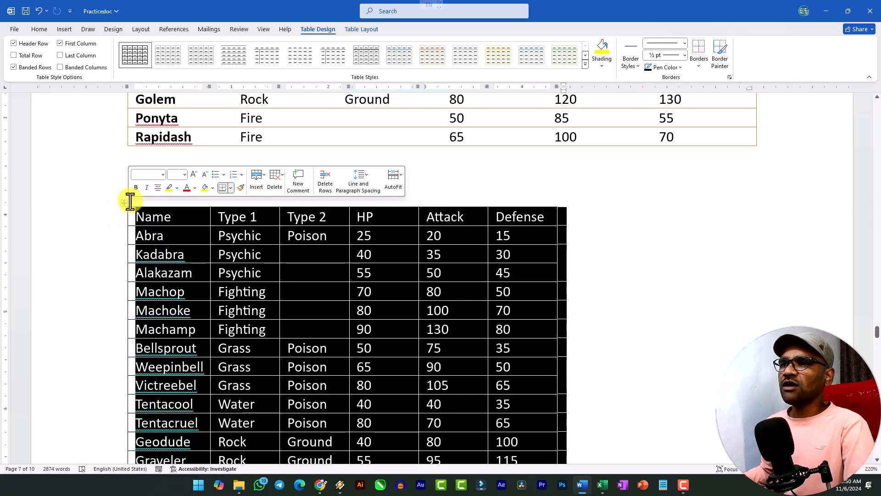
click(353, 29)
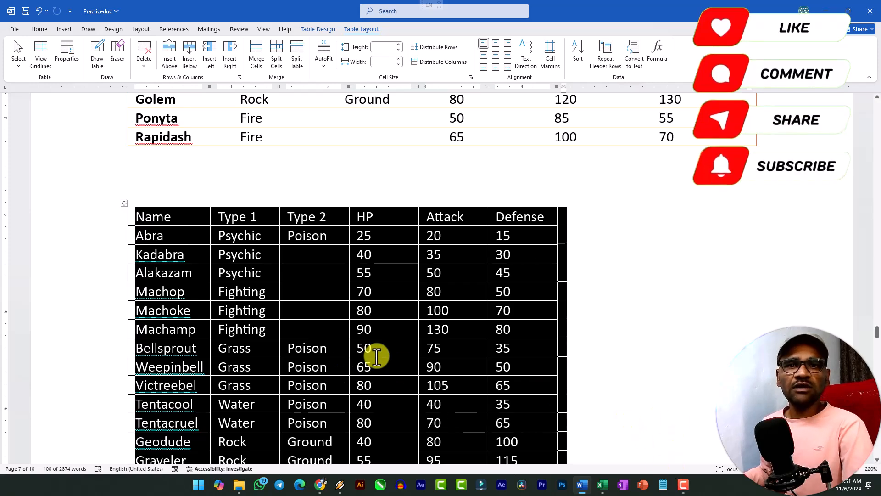
scroll(374, 352, down, 3)
scroll(389, 343, up, 3)
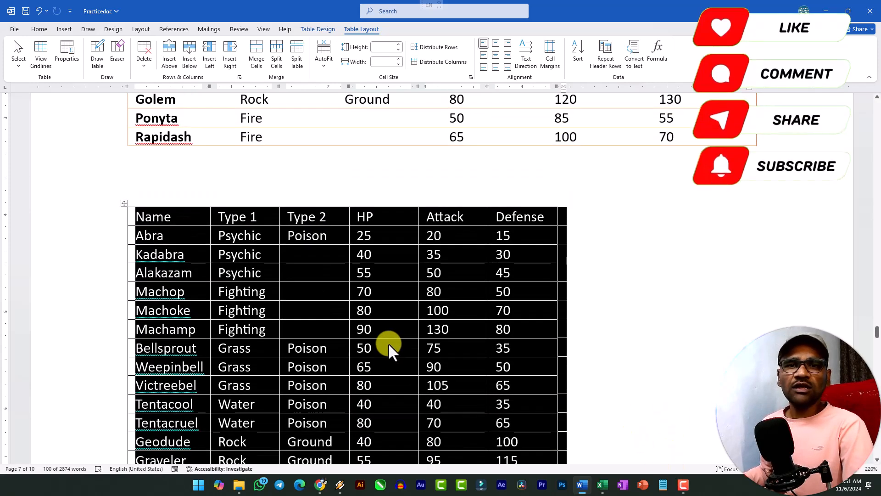
scroll(310, 290, down, 2)
scroll(310, 287, down, 1)
scroll(255, 230, up, 3)
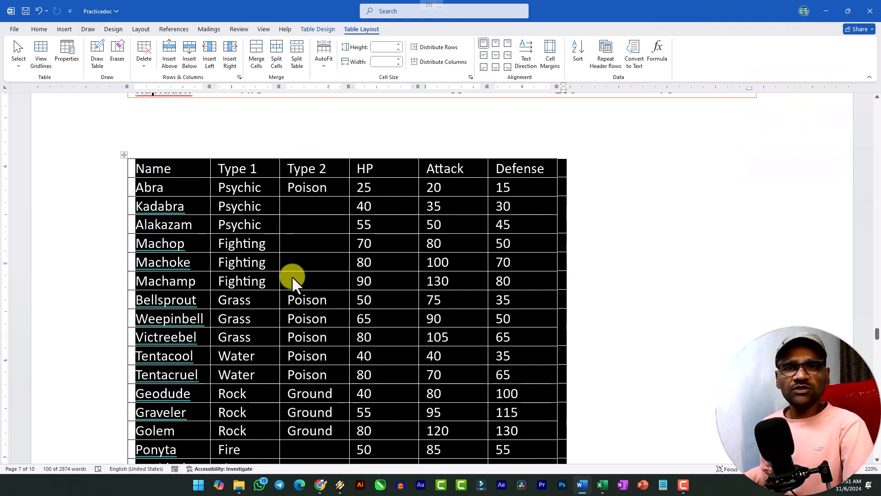
scroll(320, 271, down, 3)
scroll(350, 282, up, 5)
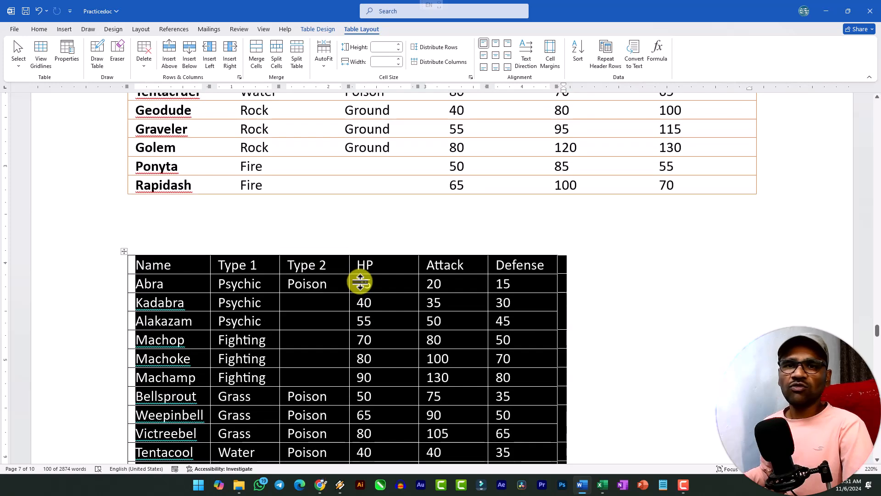